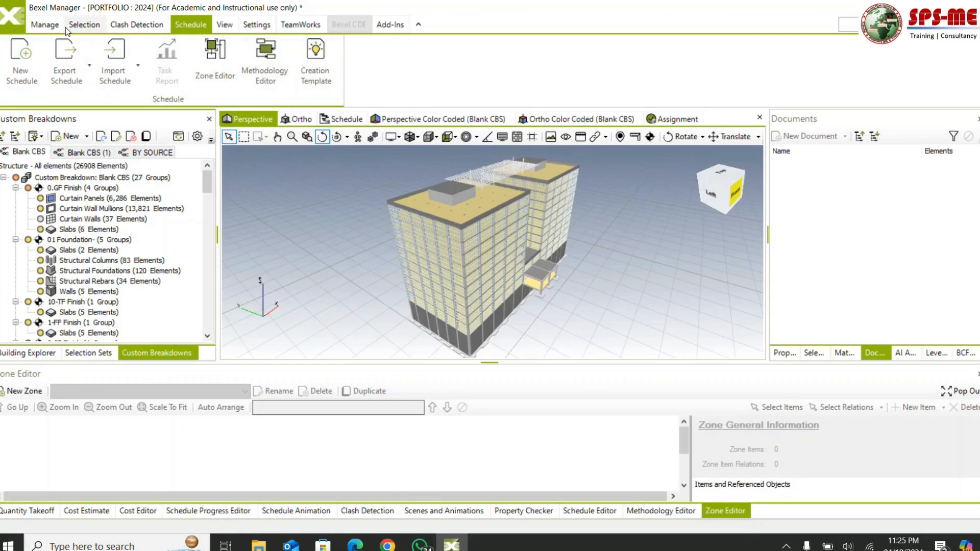
Step: Review the architecture and structure models listed in the project's sources, then close the list
{"action": "left_click", "coordinate": [45, 24]}
{"action": "left_click", "coordinate": [232, 51]}
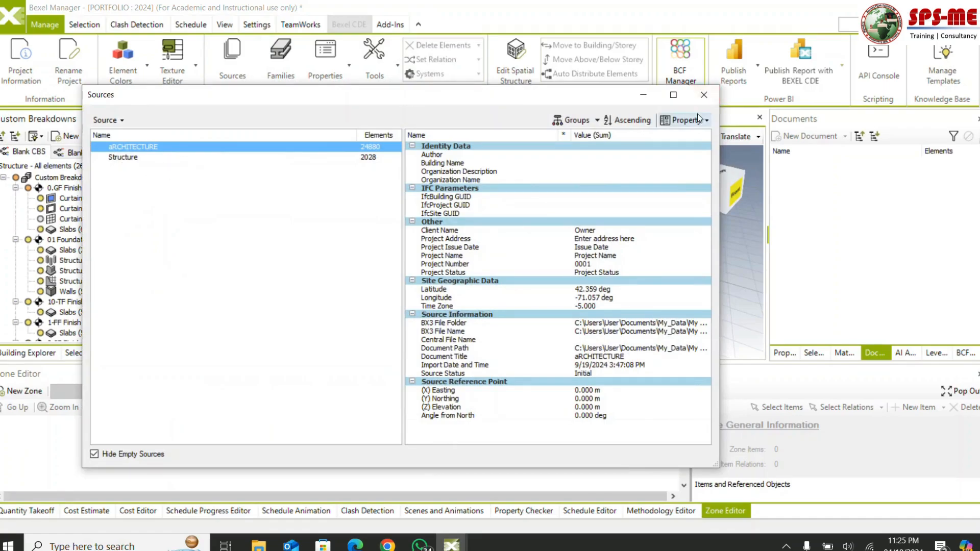
{"action": "left_click", "coordinate": [704, 95]}
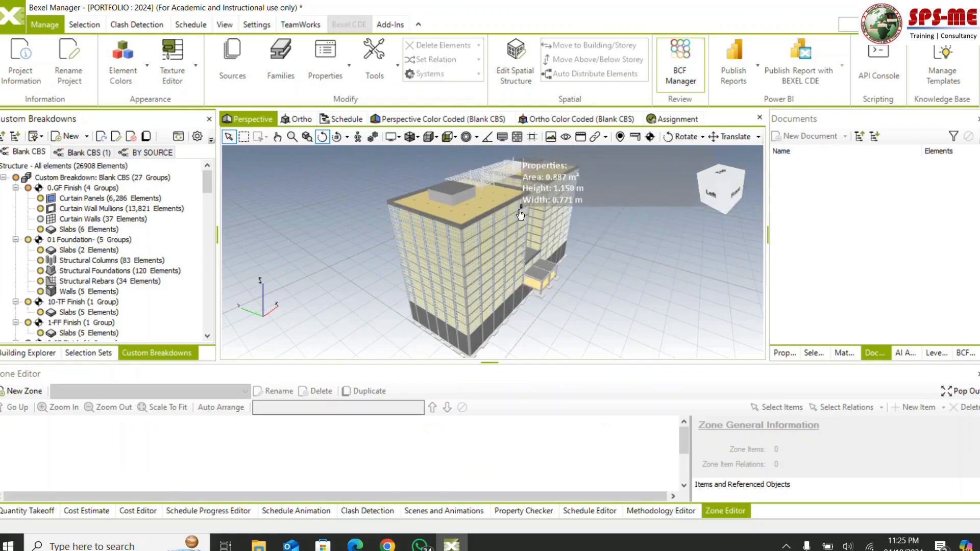
{"action": "mouse_move", "coordinate": [557, 248]}
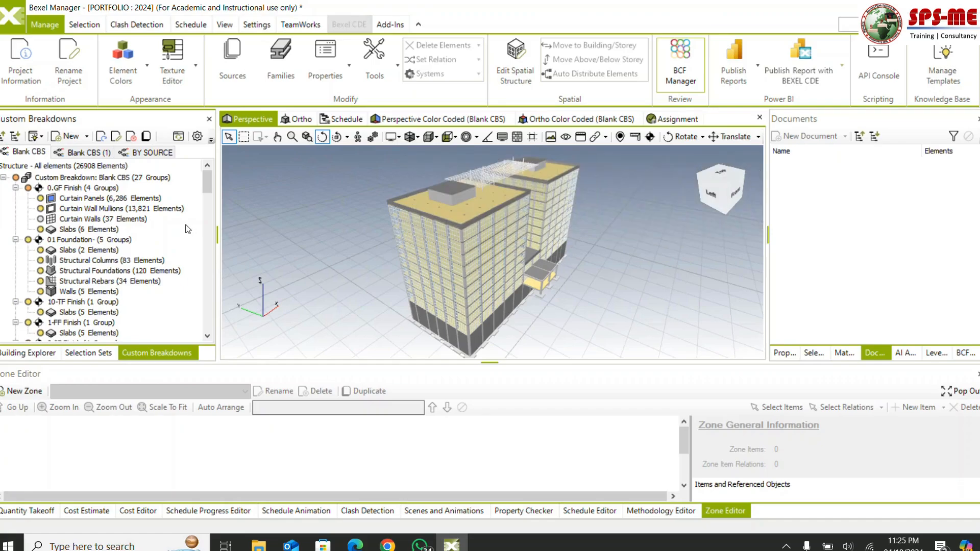
Step: Highlight the aRCHITECTURE and Structure groups of the BY SOURCE custom breakdown in the 3D model
{"action": "left_click", "coordinate": [159, 152]}
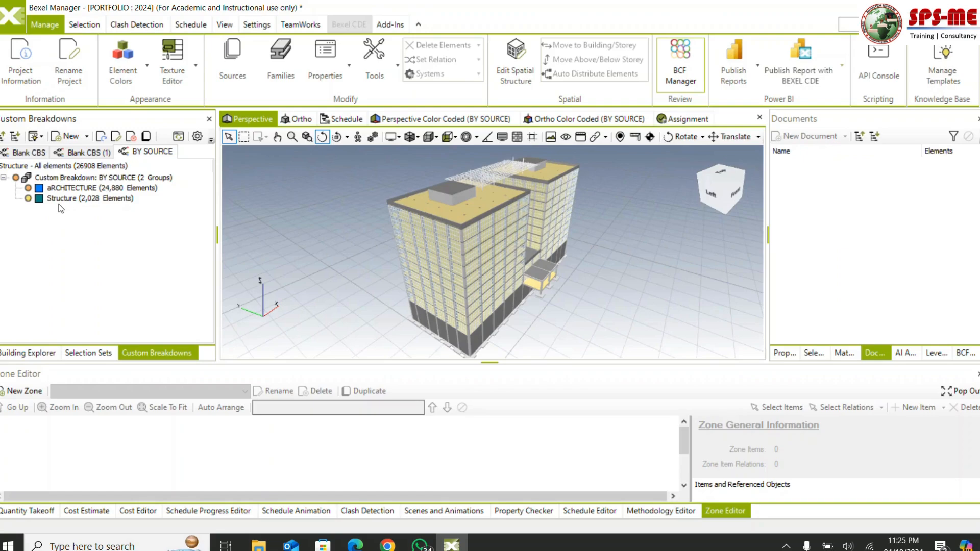
{"action": "left_click", "coordinate": [99, 189]}
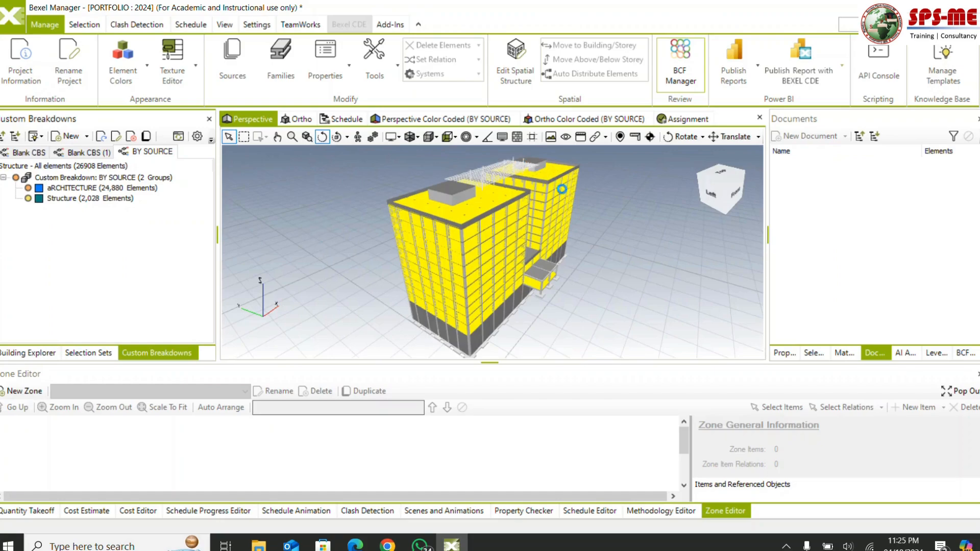
{"action": "left_click", "coordinate": [63, 199]}
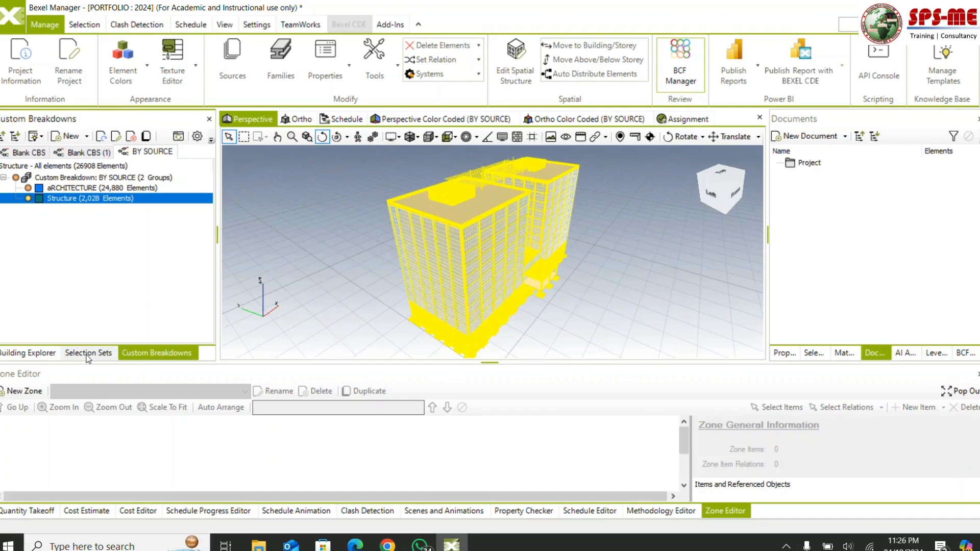
Step: Highlight the ST-BEAMS and ST-COLUMN selection sets in the 3D model
{"action": "left_click", "coordinate": [91, 356]}
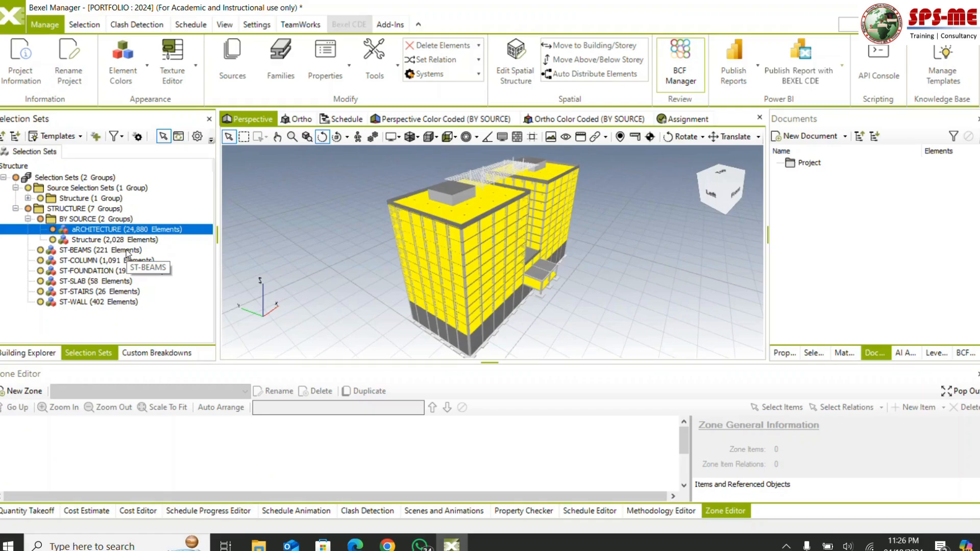
{"action": "left_click", "coordinate": [116, 254]}
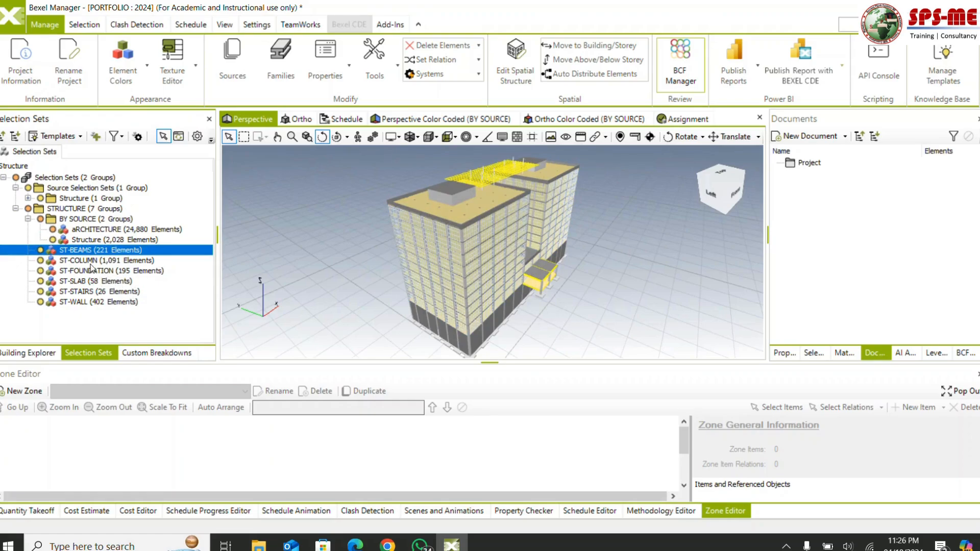
{"action": "left_click", "coordinate": [147, 261]}
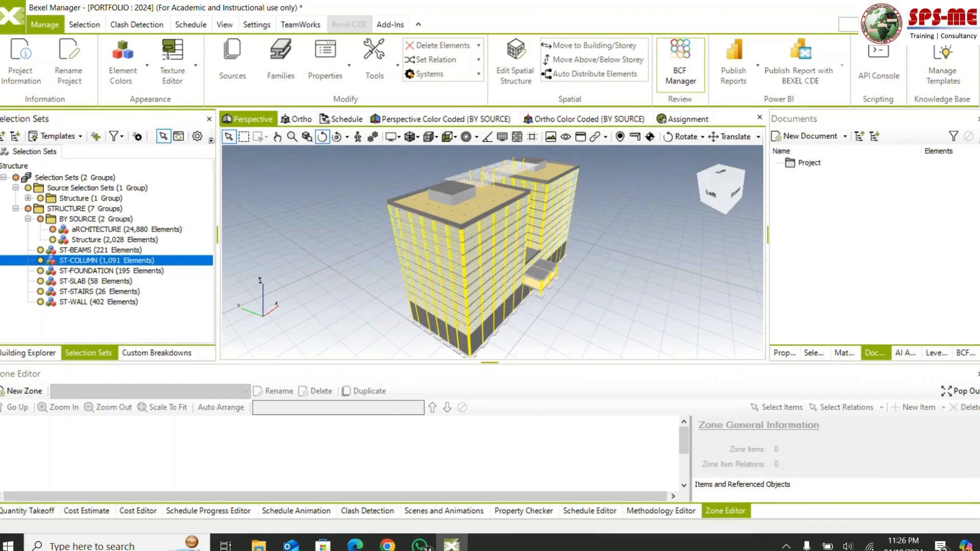
Step: Create a new zone named "Building - Zone-Main" in the zone editor
{"action": "left_click", "coordinate": [595, 514]}
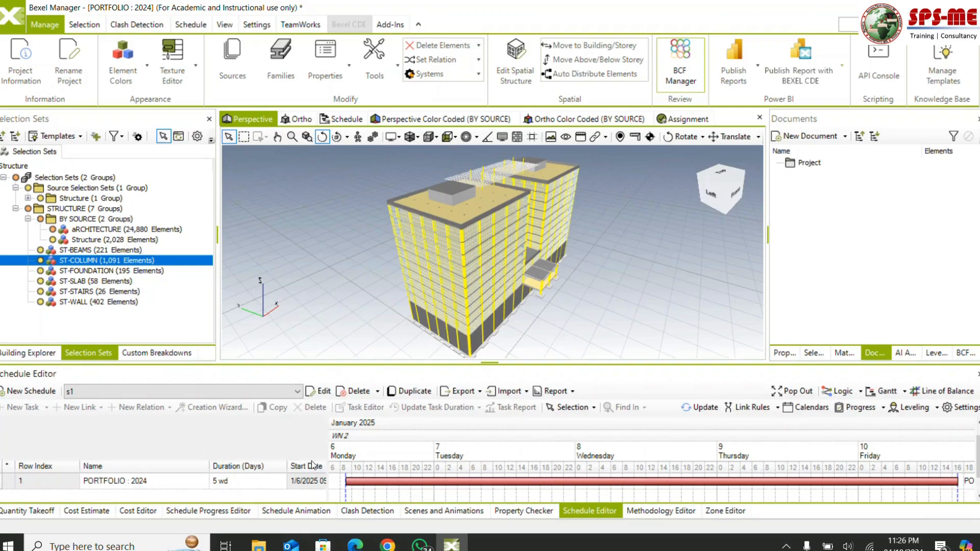
{"action": "left_click", "coordinate": [732, 515]}
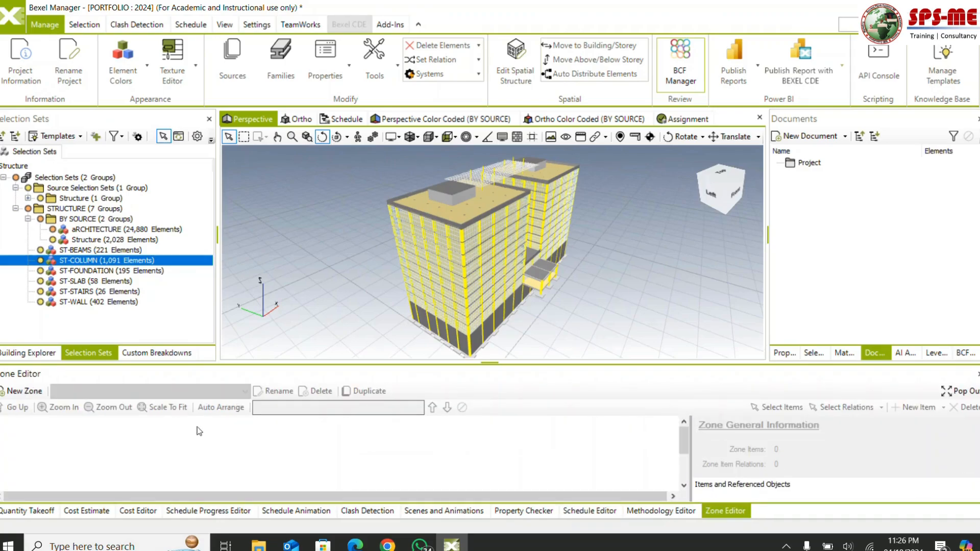
{"action": "left_click", "coordinate": [23, 392]}
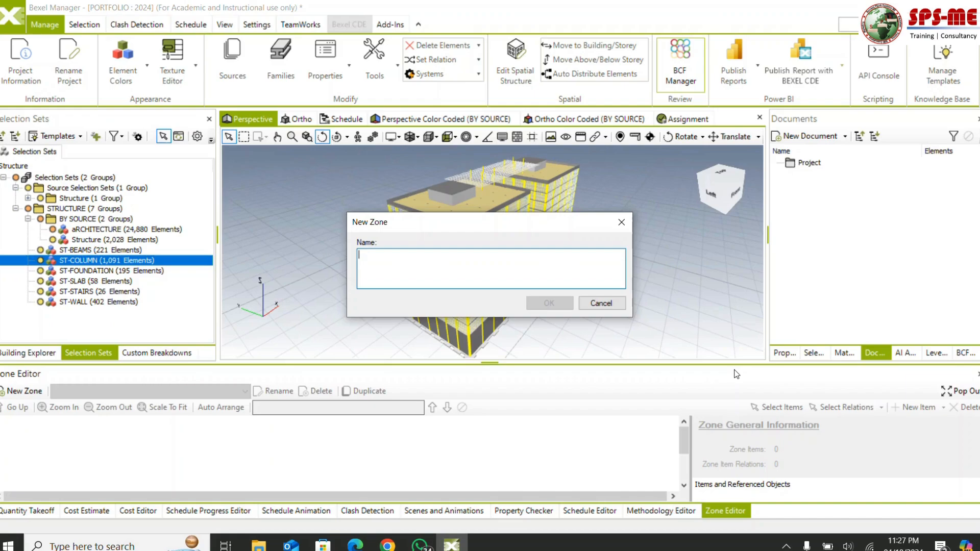
{"action": "type", "text": "Bui"}
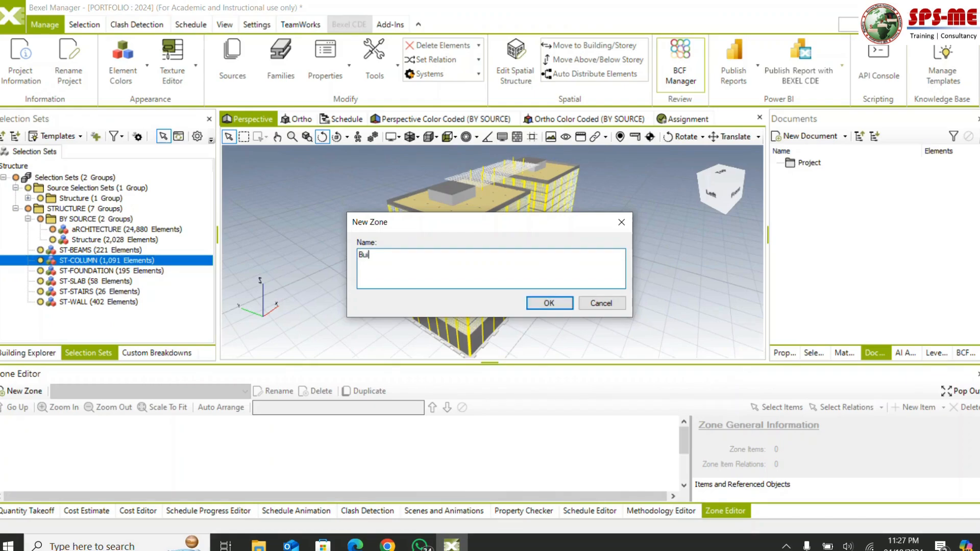
{"action": "type", "text": "lding - Zone-Main"}
{"action": "left_click", "coordinate": [557, 304]}
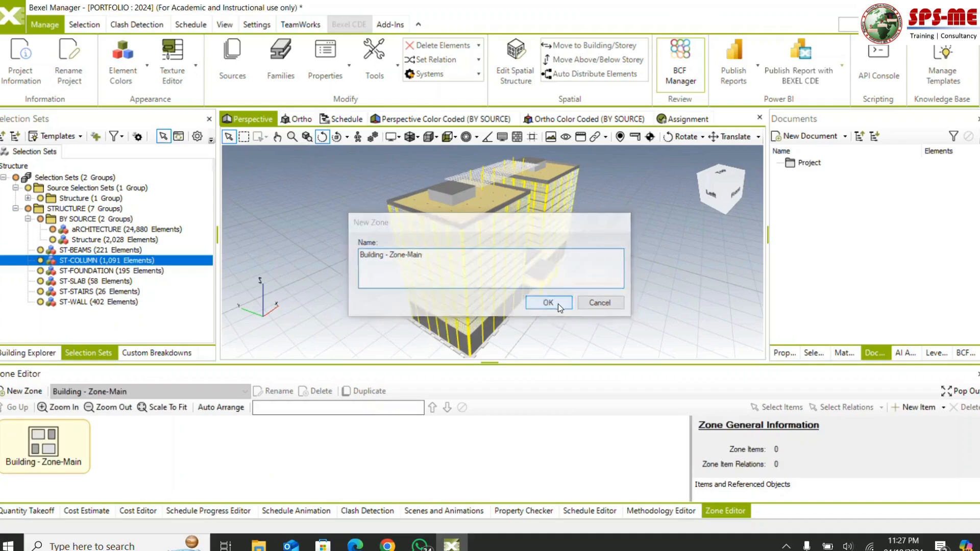
Step: Add linked items to the Building - Zone-Main zone from the BY SOURCE selection sets aRCHITECTURE and Structure
{"action": "right_click", "coordinate": [391, 462]}
{"action": "mouse_move", "coordinate": [427, 470]}
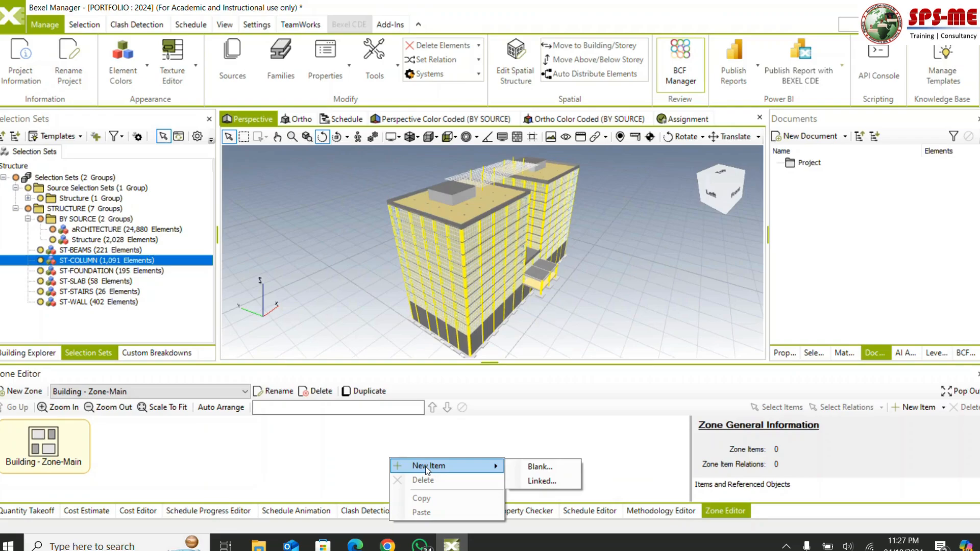
{"action": "left_click", "coordinate": [540, 481]}
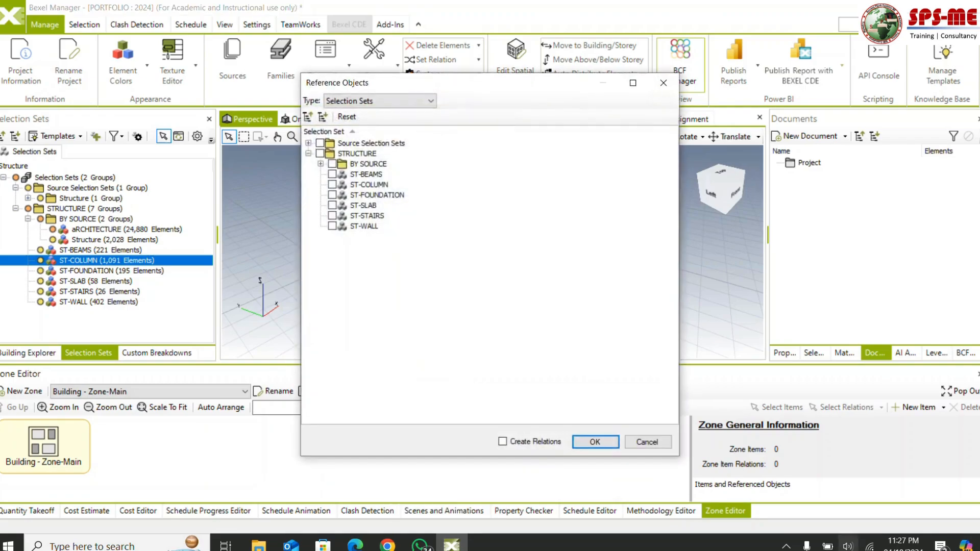
{"action": "left_click", "coordinate": [385, 101]}
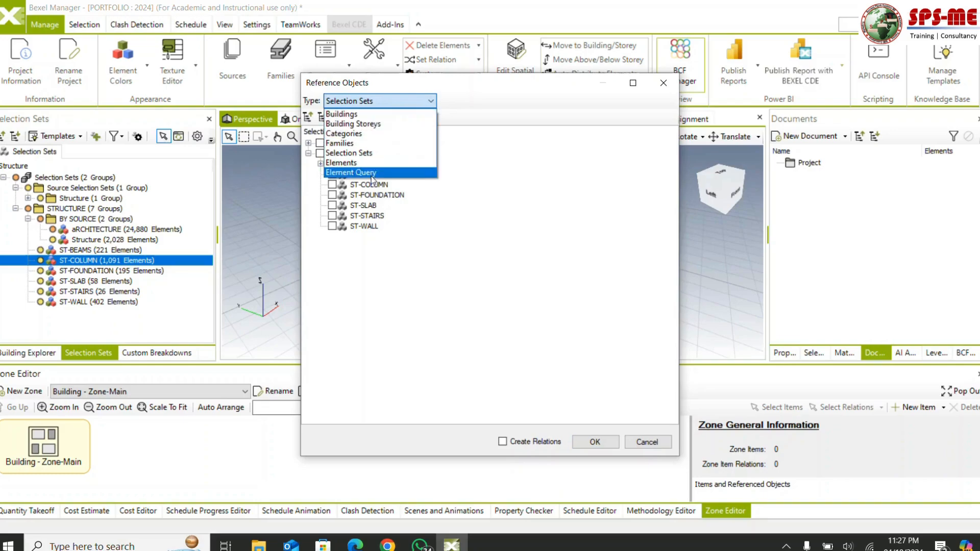
{"action": "left_click", "coordinate": [386, 153]}
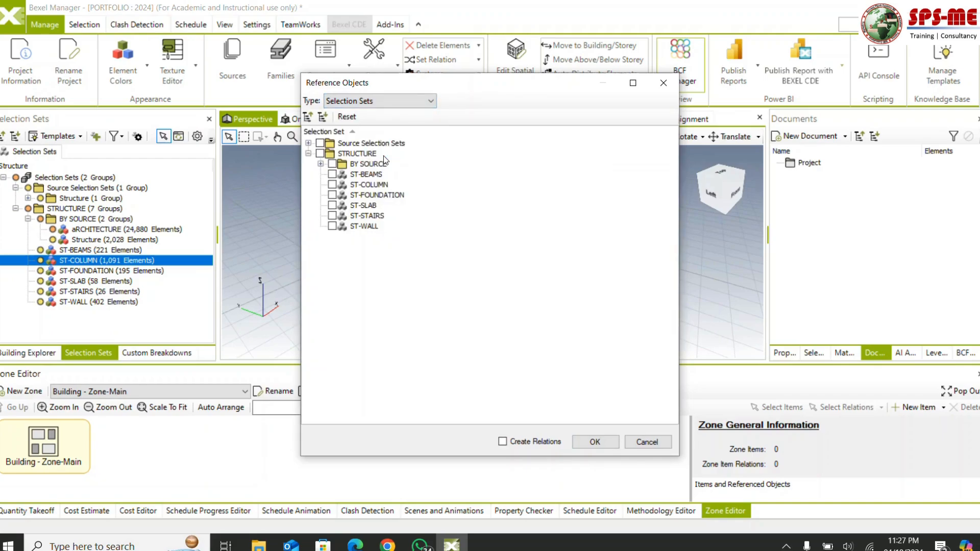
{"action": "left_click", "coordinate": [321, 165]}
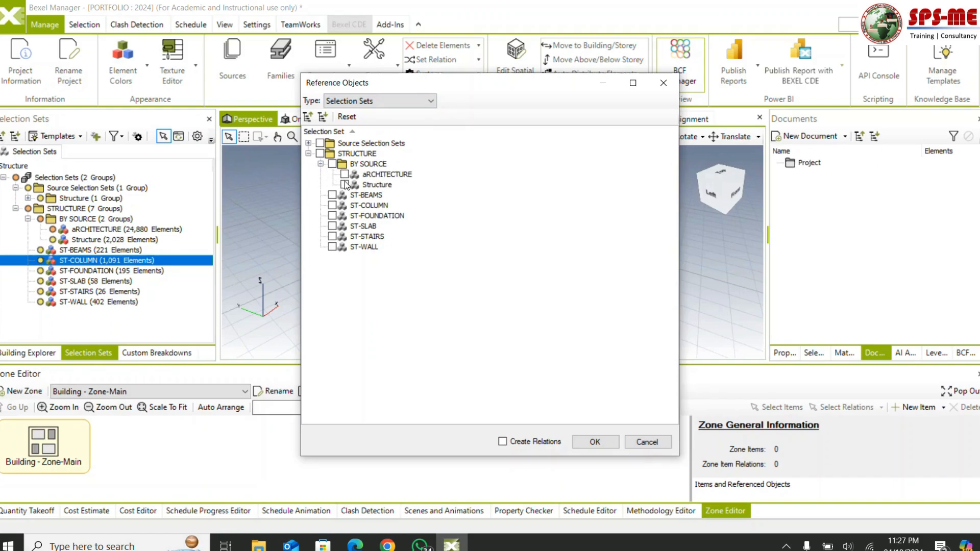
{"action": "left_click", "coordinate": [344, 185]}
{"action": "left_click", "coordinate": [345, 174]}
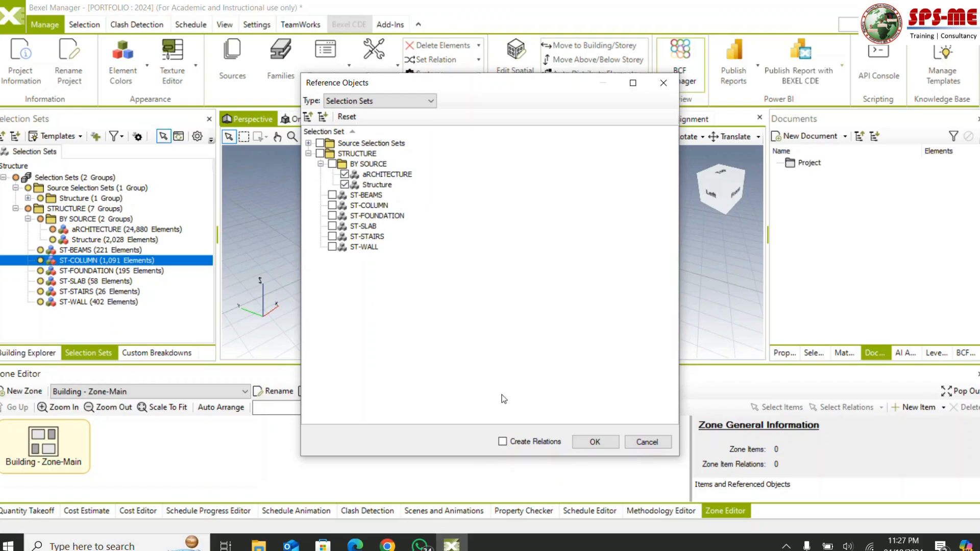
{"action": "left_click", "coordinate": [583, 443]}
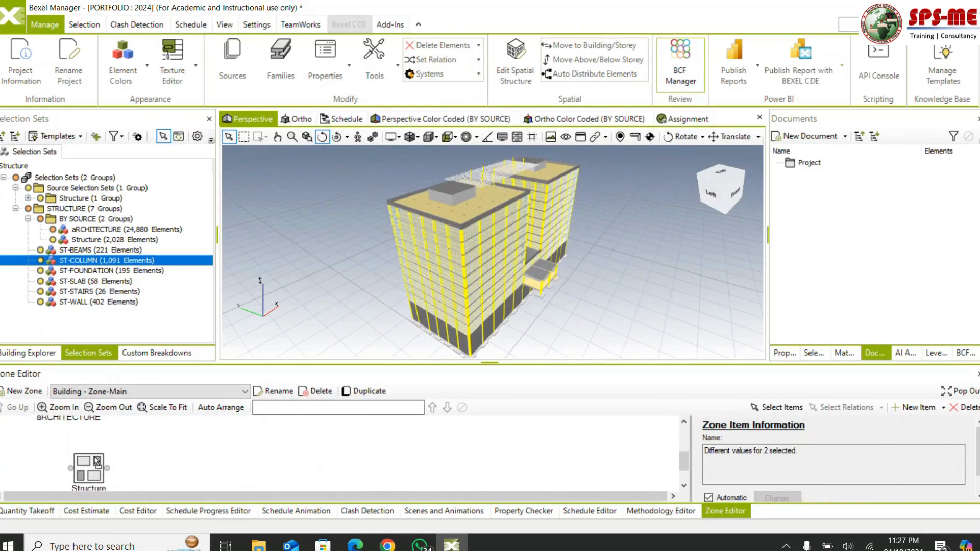
Step: Arrange the two zone items side by side and create a relation from Structure to aRCHITECTURE
{"action": "left_click", "coordinate": [164, 468]}
{"action": "left_click", "coordinate": [58, 462]}
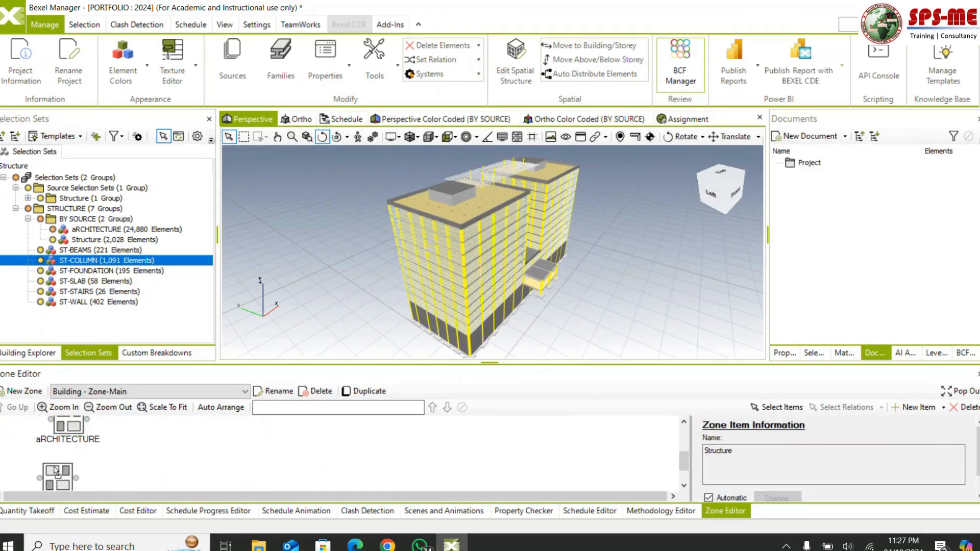
{"action": "left_click", "coordinate": [74, 430]}
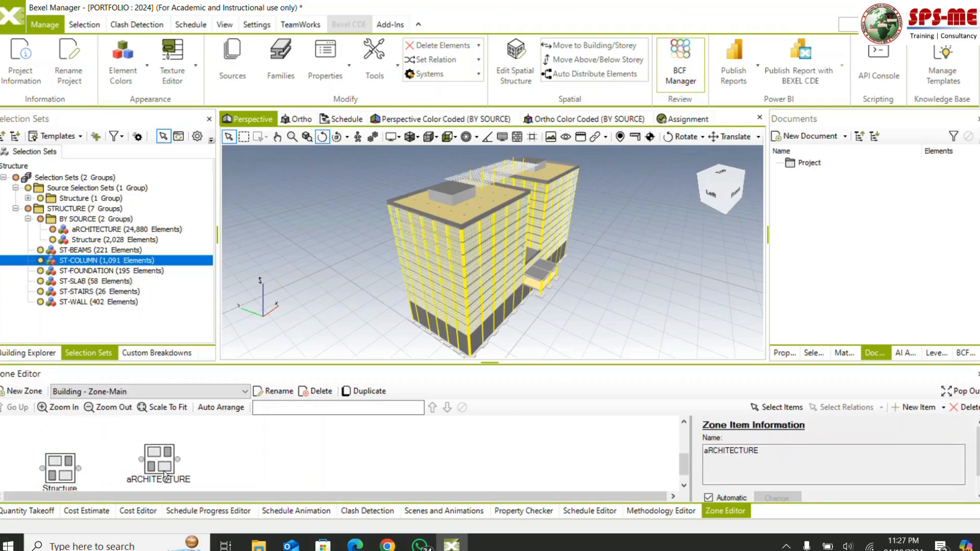
{"action": "left_click", "coordinate": [66, 467]}
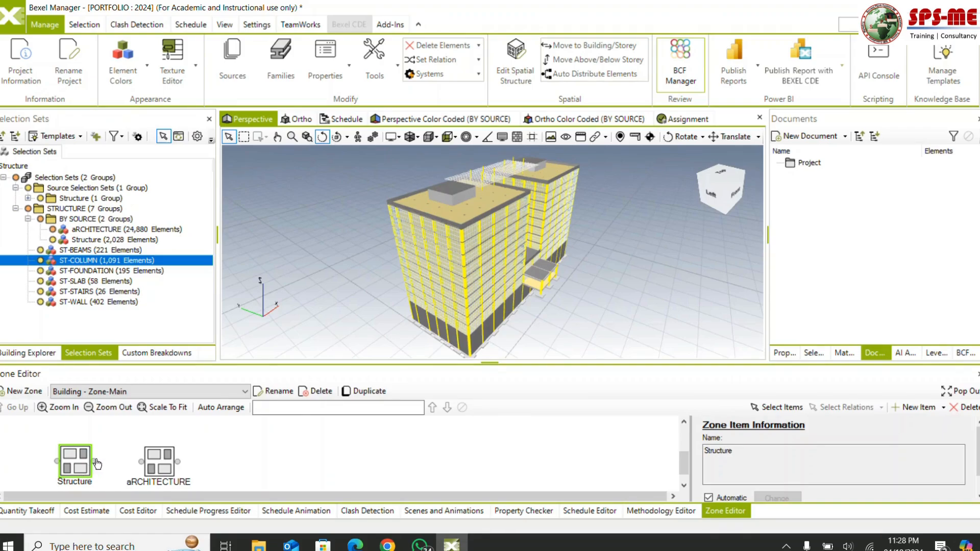
{"action": "left_click_drag", "start_coordinate": [94, 466], "coordinate": [174, 443]}
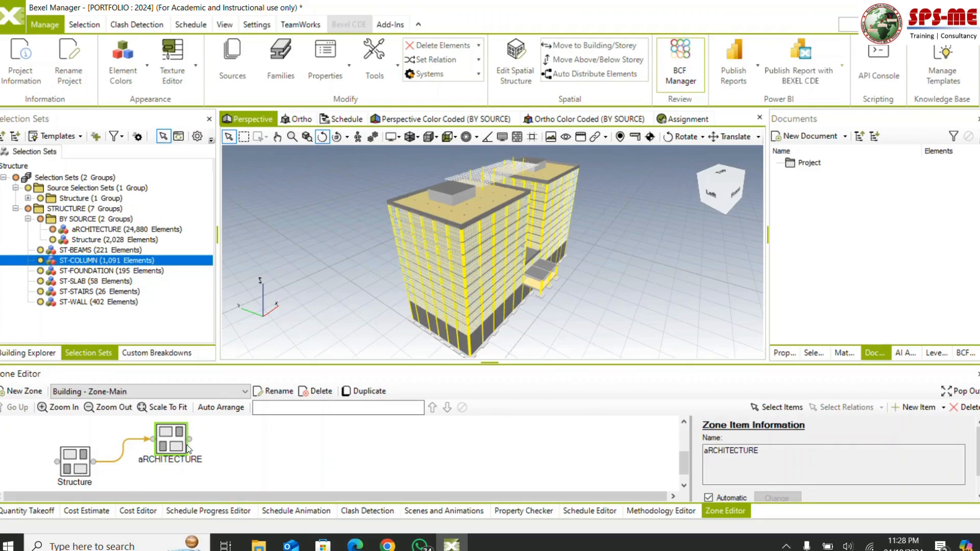
Step: Create another new zone named "Level"
{"action": "left_click", "coordinate": [32, 393]}
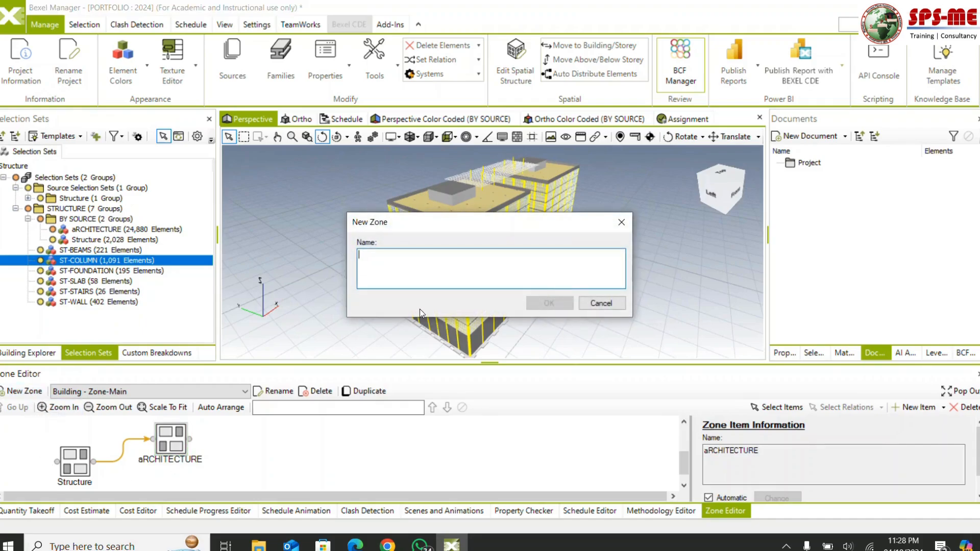
{"action": "type", "text": "Level"}
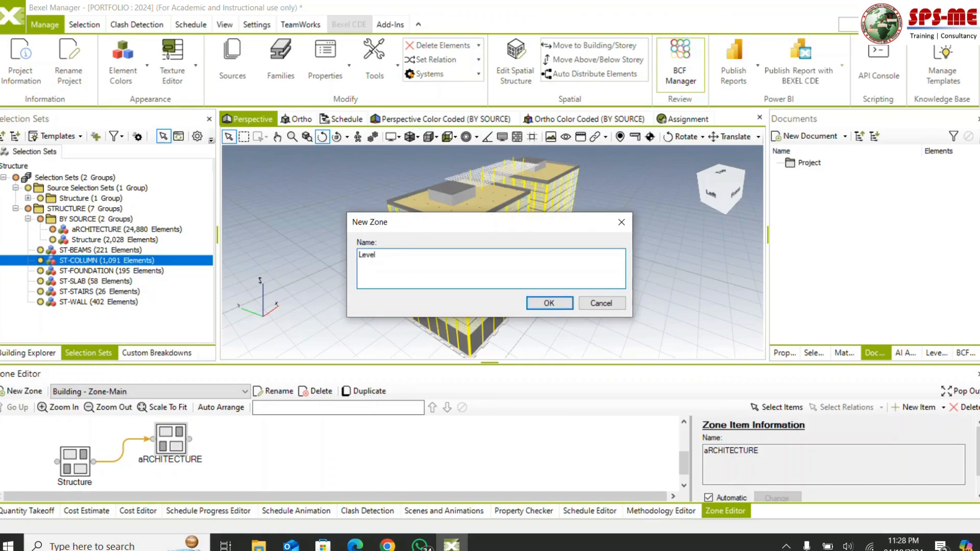
{"action": "left_click", "coordinate": [549, 303]}
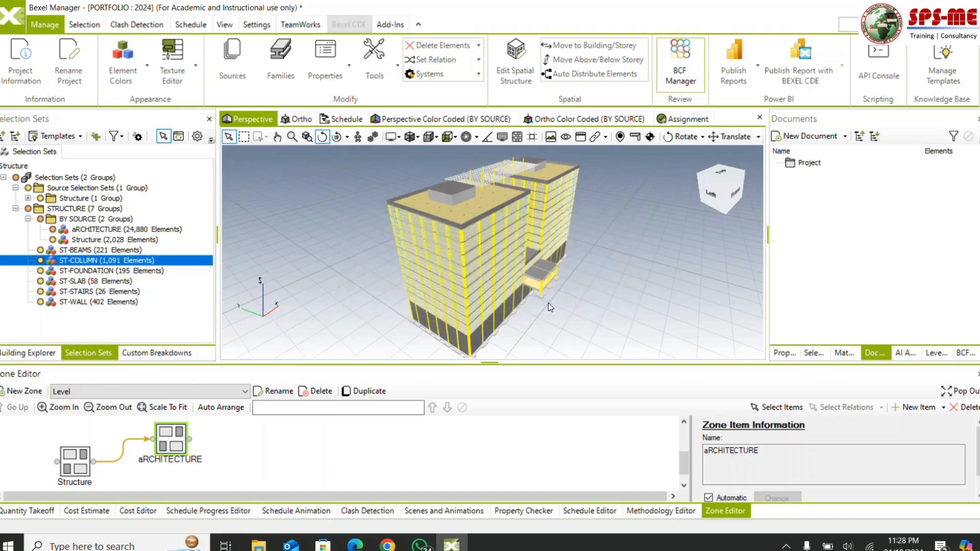
Step: Enlarge the zone editor area and display the Level zone's own diagram
{"action": "left_click", "coordinate": [245, 392]}
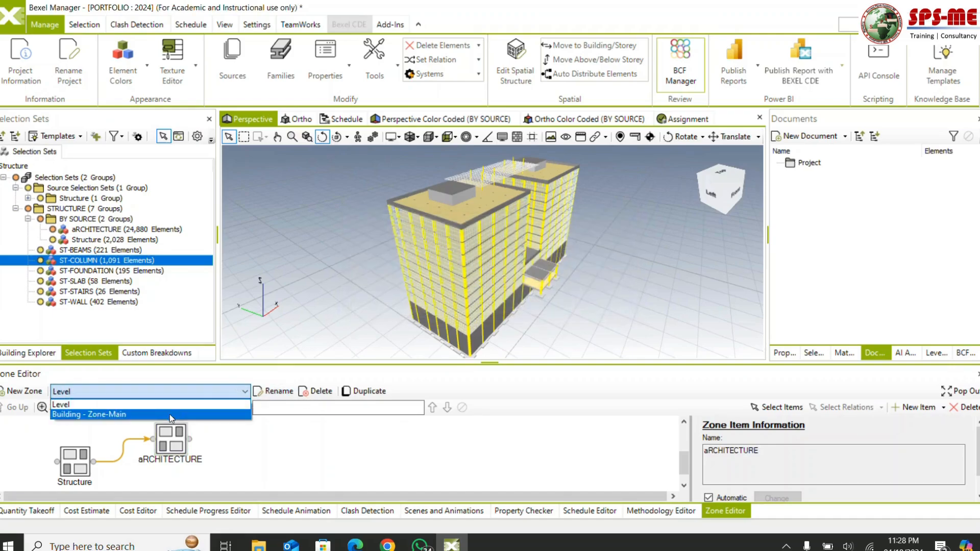
{"action": "left_click", "coordinate": [179, 396]}
{"action": "left_click", "coordinate": [180, 397]}
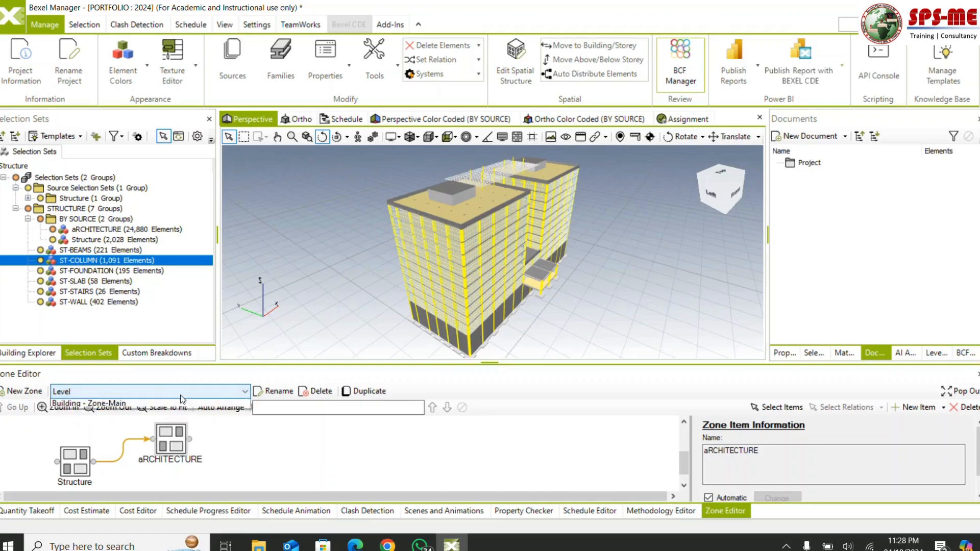
{"action": "left_click", "coordinate": [163, 415]}
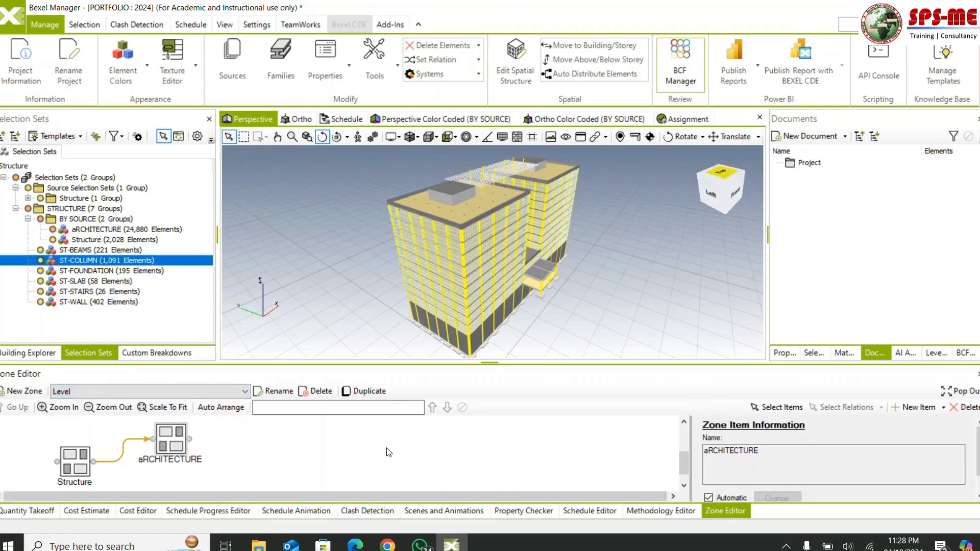
{"action": "left_click", "coordinate": [229, 452]}
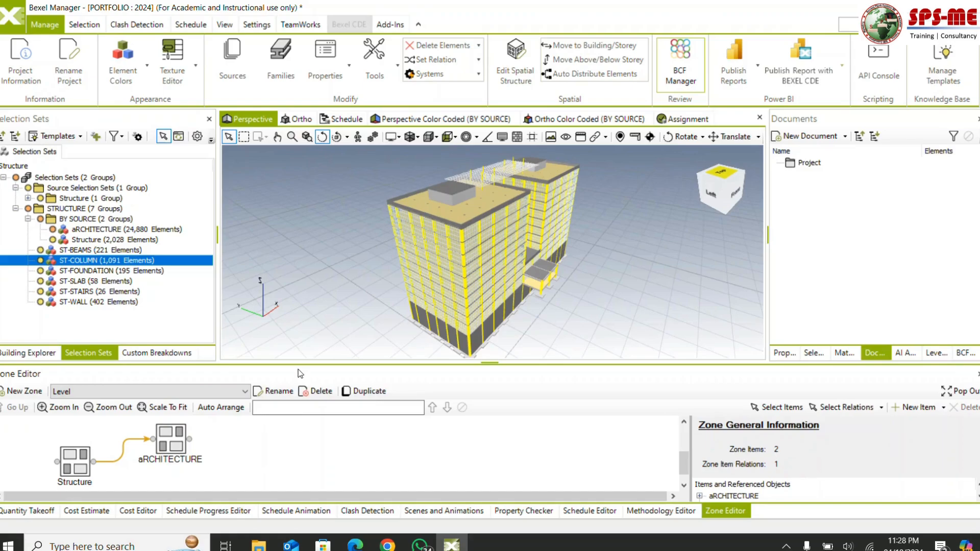
{"action": "left_click_drag", "start_coordinate": [300, 364], "coordinate": [301, 320]}
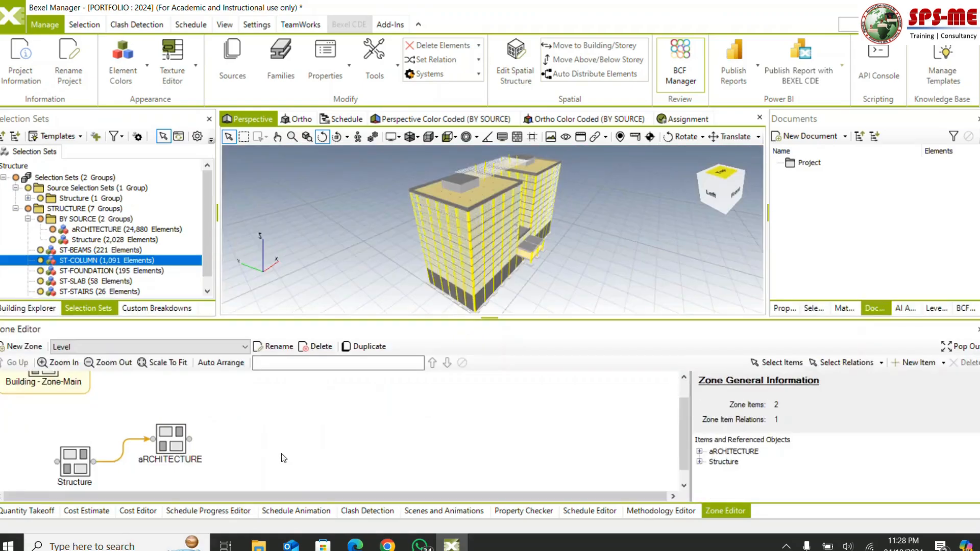
{"action": "left_click", "coordinate": [59, 347]}
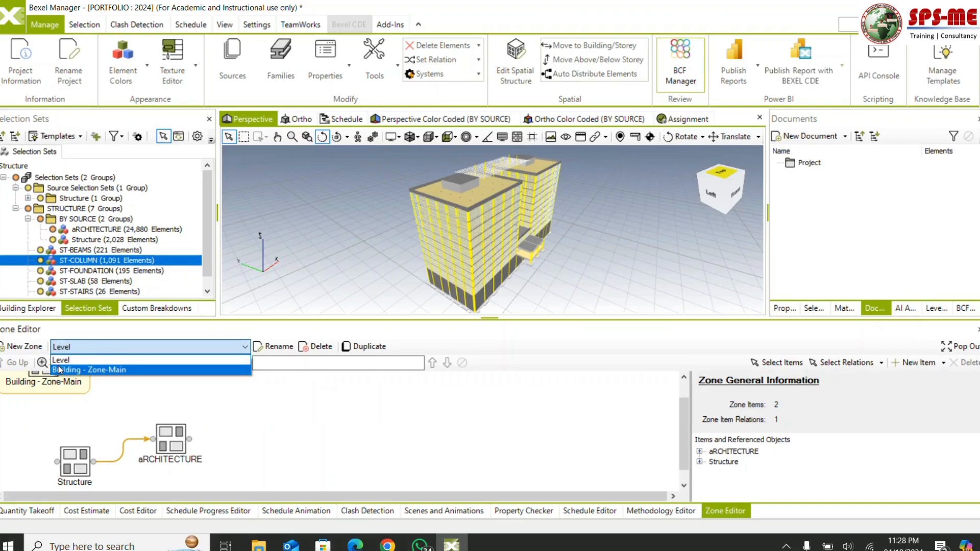
{"action": "left_click", "coordinate": [61, 370]}
{"action": "left_click", "coordinate": [58, 347]}
{"action": "left_click", "coordinate": [59, 357]}
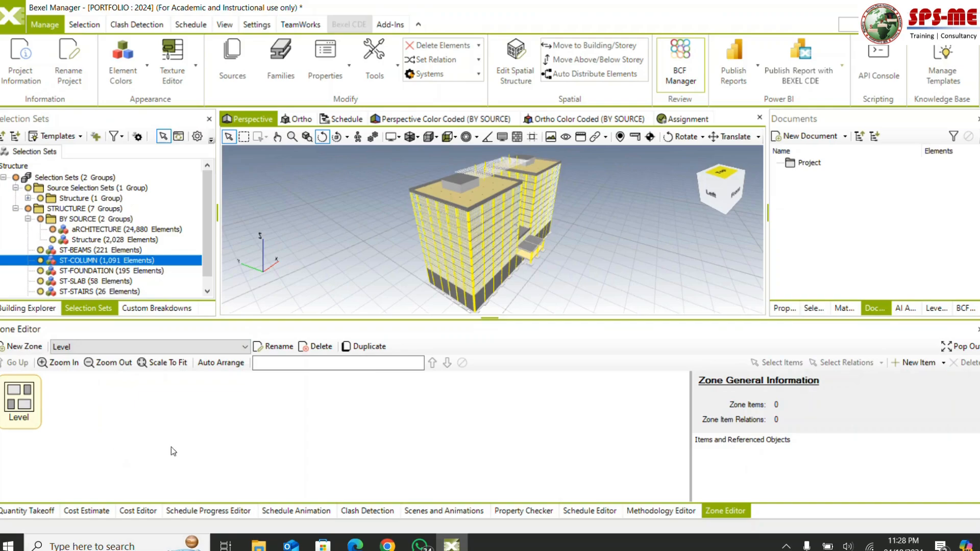
Step: Add linked items to the Level zone from the building storeys 01 Foundation-, Lift Pit, Basement 2, Basement 1 and Ground floor
{"action": "right_click", "coordinate": [191, 444]}
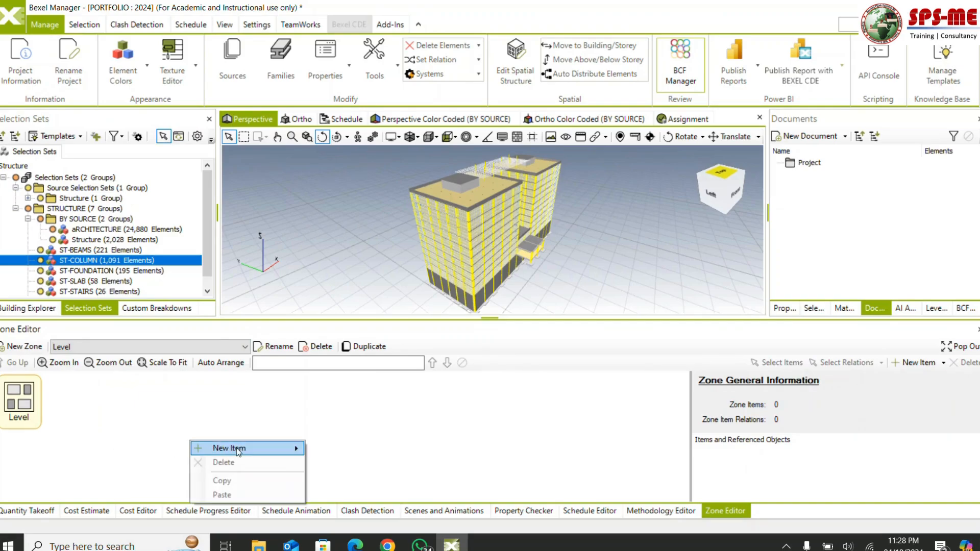
{"action": "mouse_move", "coordinate": [237, 451]}
{"action": "left_click", "coordinate": [353, 463]}
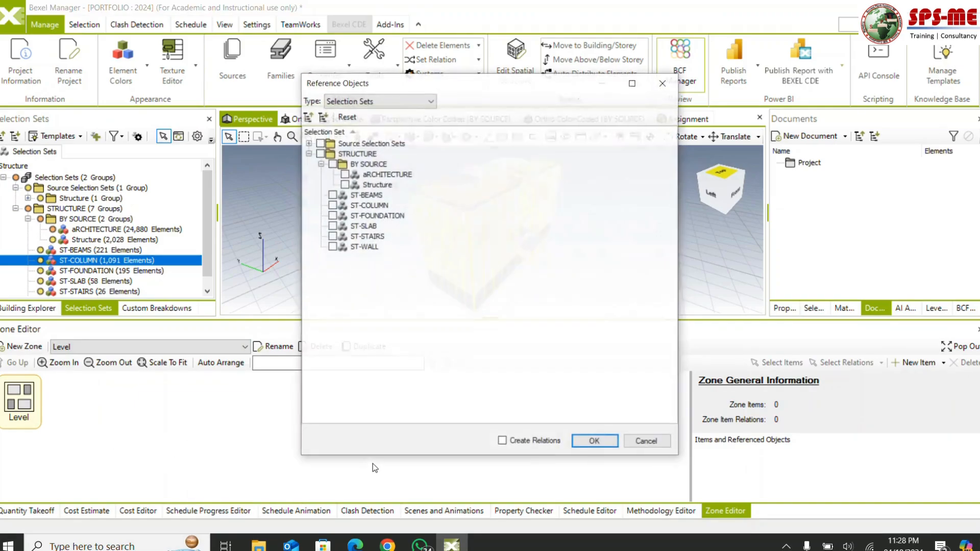
{"action": "left_click", "coordinate": [387, 105]}
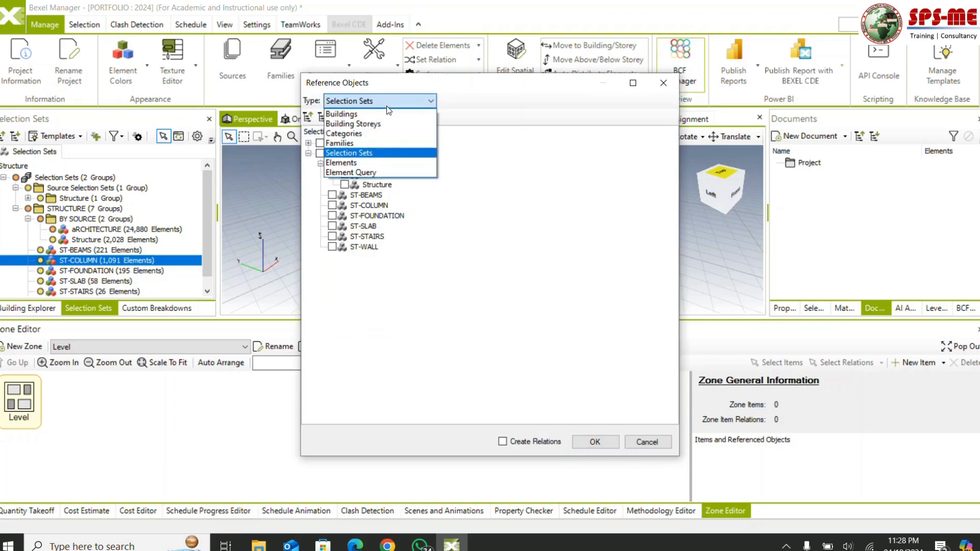
{"action": "left_click", "coordinate": [364, 126]}
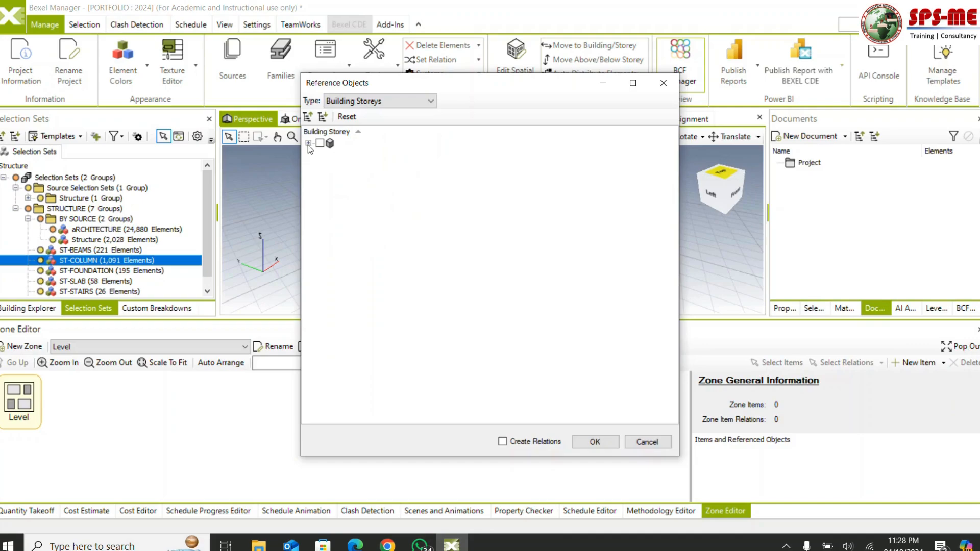
{"action": "left_click", "coordinate": [308, 144]}
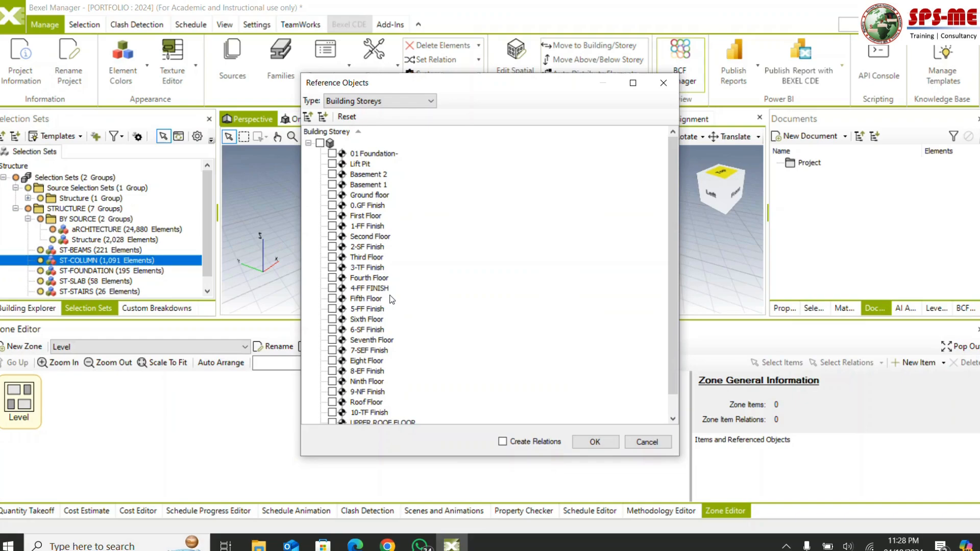
{"action": "left_click", "coordinate": [333, 164]}
{"action": "left_click", "coordinate": [332, 175]}
{"action": "left_click", "coordinate": [592, 447]}
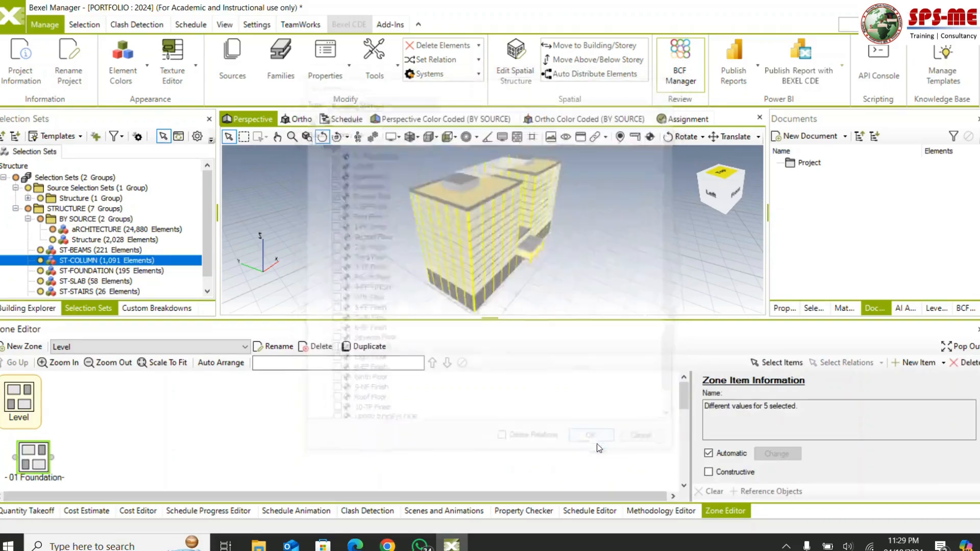
Step: Place Lift Pit below and to the right of 01 Foundation- and create a relation from 01 Foundation- to Lift Pit
{"action": "scroll", "coordinate": [166, 438], "scroll_direction": "down", "scroll_amount": 1}
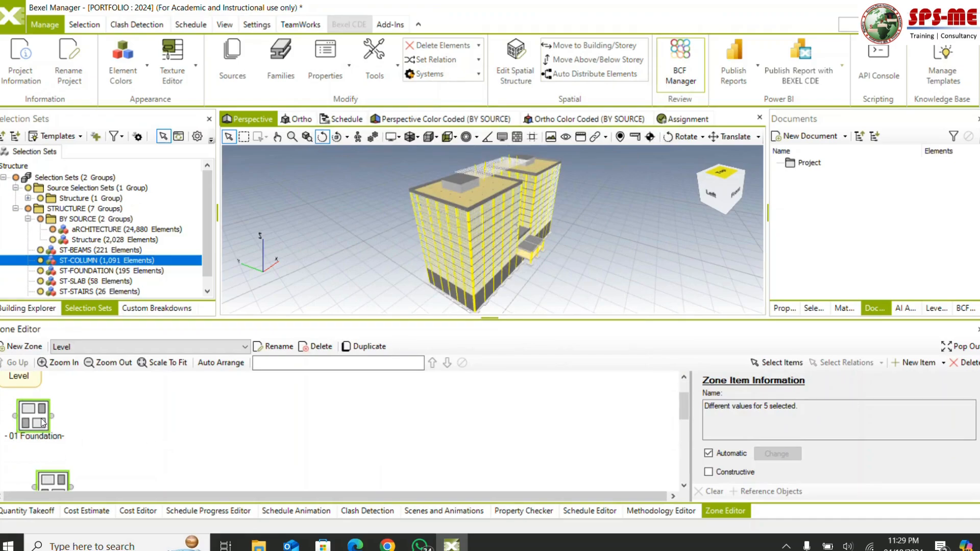
{"action": "left_click", "coordinate": [132, 458]}
{"action": "left_click_drag", "start_coordinate": [106, 483], "coordinate": [188, 444]}
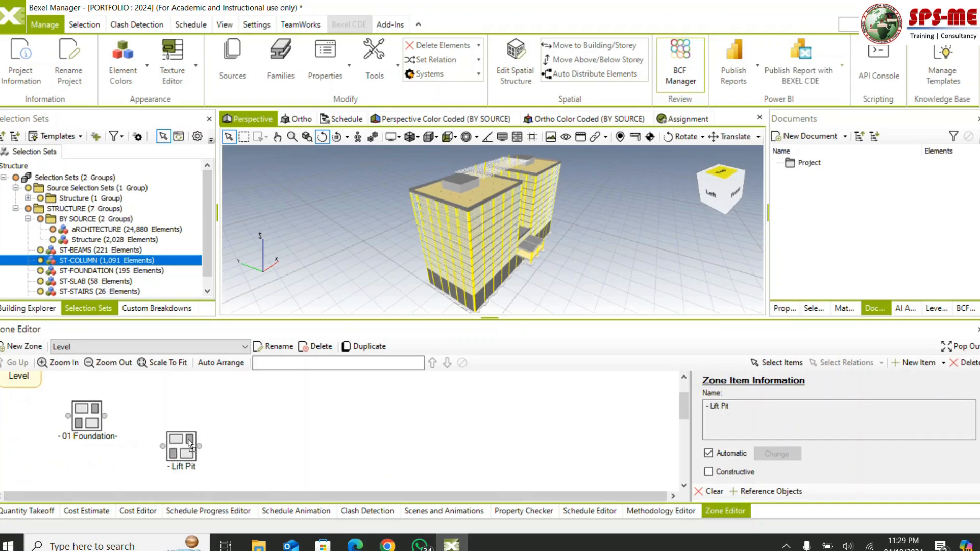
{"action": "left_click_drag", "start_coordinate": [106, 418], "coordinate": [165, 449]}
{"action": "left_click", "coordinate": [132, 462]}
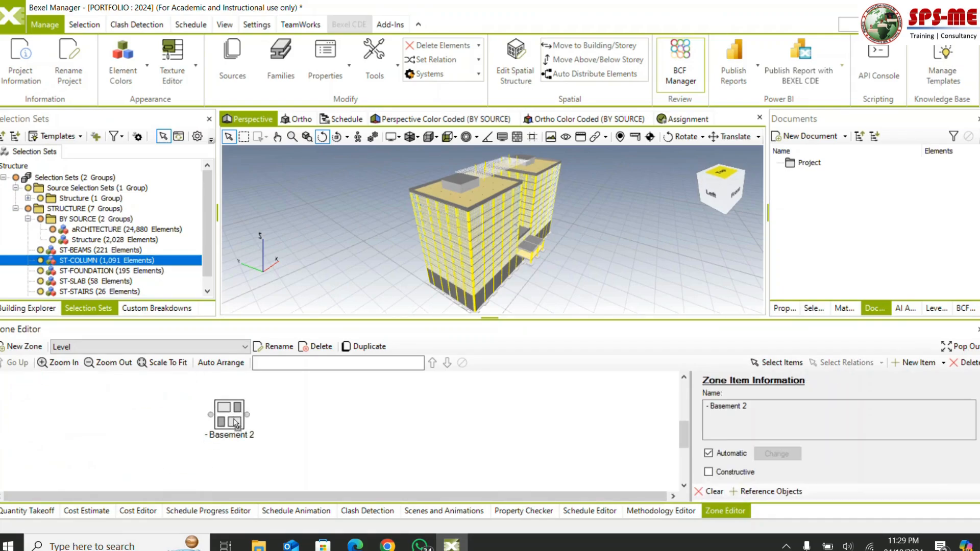
Step: Place Basement 2 in line with 01 Foundation- above Lift Pit and create a relation from 01 Foundation- to Basement 2
{"action": "left_click_drag", "start_coordinate": [229, 489], "coordinate": [234, 404]}
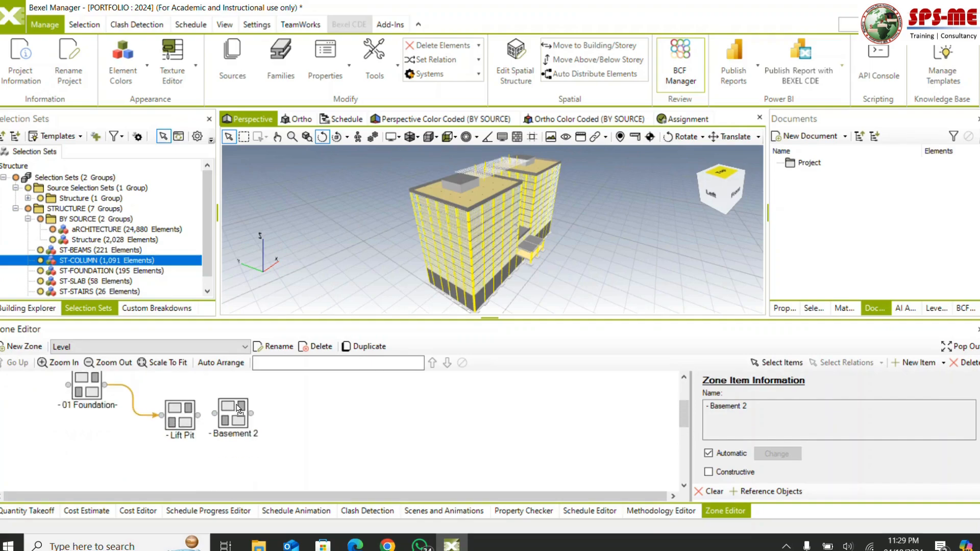
{"action": "scroll", "coordinate": [228, 429], "scroll_direction": "up", "scroll_amount": 2}
{"action": "left_click_drag", "start_coordinate": [238, 468], "coordinate": [188, 407]}
{"action": "left_click_drag", "start_coordinate": [183, 440], "coordinate": [192, 405]}
{"action": "left_click", "coordinate": [333, 443]}
{"action": "left_click_drag", "start_coordinate": [186, 451], "coordinate": [205, 401]}
{"action": "left_click", "coordinate": [277, 426]}
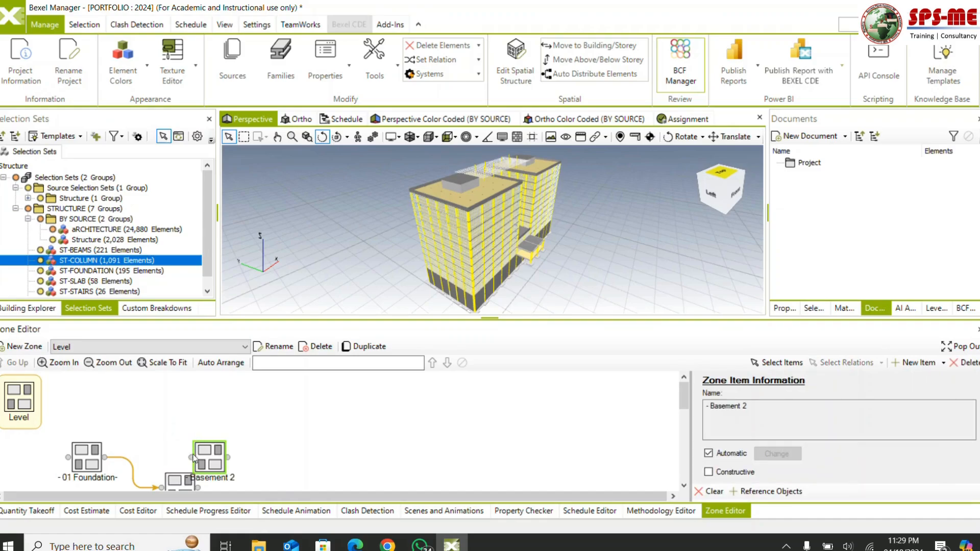
{"action": "left_click_drag", "start_coordinate": [106, 458], "coordinate": [225, 460]}
Step: Enlarge the zone editor area and move the Basement 1 and Ground floor items up towards the linked items
{"action": "scroll", "coordinate": [255, 415], "scroll_direction": "down", "scroll_amount": 1}
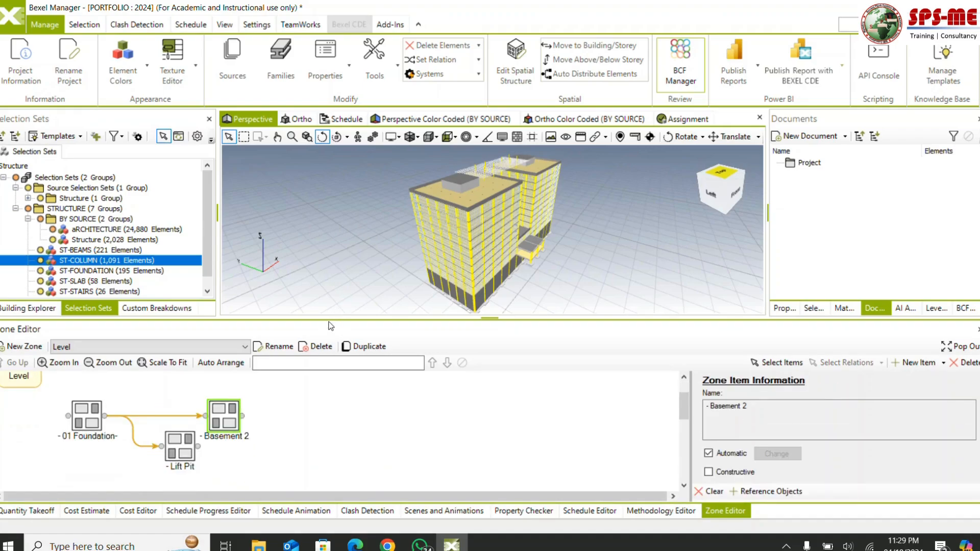
{"action": "left_click_drag", "start_coordinate": [332, 317], "coordinate": [332, 244]}
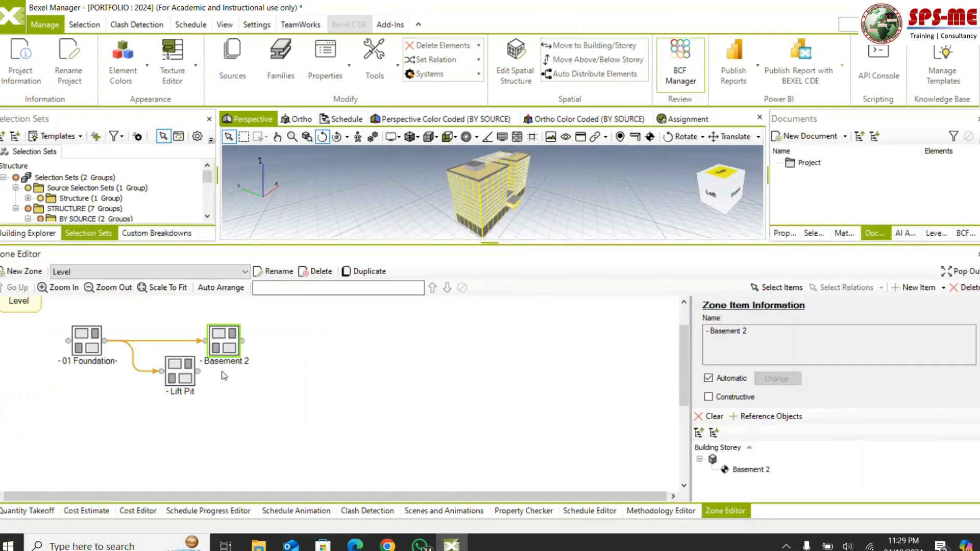
{"action": "left_click", "coordinate": [190, 378]}
{"action": "scroll", "coordinate": [81, 464], "scroll_direction": "down", "scroll_amount": 3}
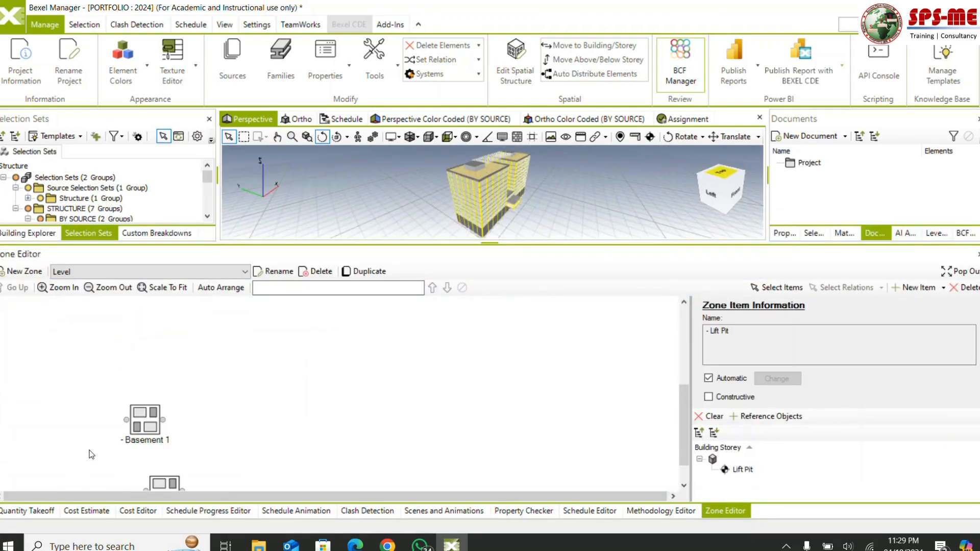
{"action": "scroll", "coordinate": [146, 435], "scroll_direction": "down", "scroll_amount": 1}
{"action": "left_click_drag", "start_coordinate": [147, 393], "coordinate": [242, 347]}
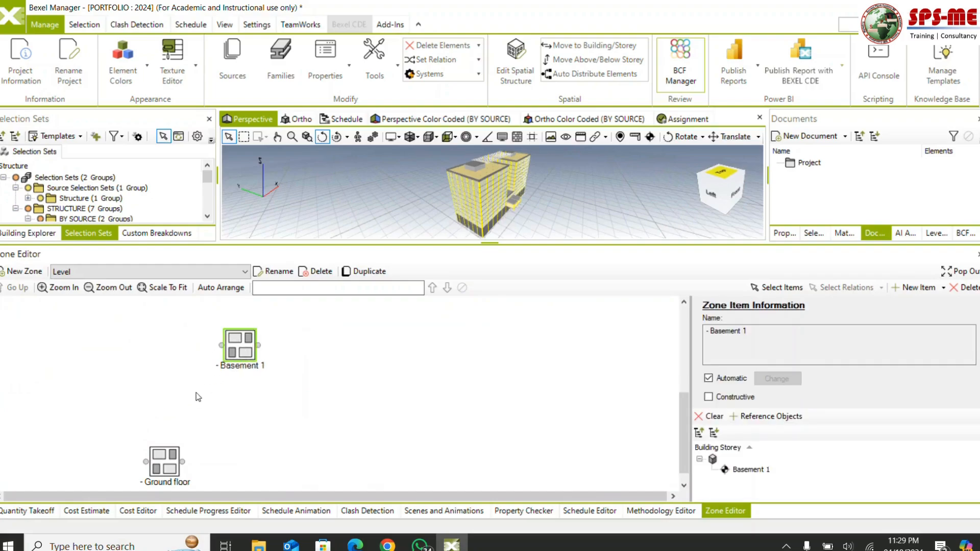
{"action": "left_click_drag", "start_coordinate": [148, 470], "coordinate": [320, 338]}
Step: Place Basement 1 to the right of Basement 2 and create relations to it from Basement 2 and Lift Pit
{"action": "scroll", "coordinate": [270, 348], "scroll_direction": "up", "scroll_amount": 4}
{"action": "left_click_drag", "start_coordinate": [239, 462], "coordinate": [311, 352]}
{"action": "scroll", "coordinate": [311, 351], "scroll_direction": "up", "scroll_amount": 2}
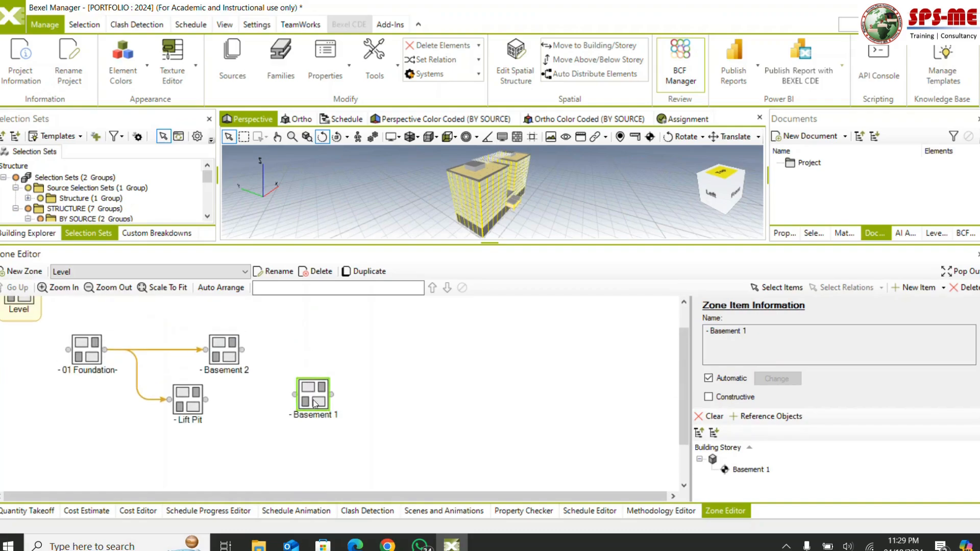
{"action": "left_click_drag", "start_coordinate": [314, 404], "coordinate": [321, 359]}
{"action": "mouse_move", "coordinate": [243, 350]}
{"action": "left_mouse_down"}
{"action": "mouse_move", "coordinate": [301, 350]}
{"action": "mouse_move", "coordinate": [327, 383]}
{"action": "left_mouse_up"}
{"action": "mouse_move", "coordinate": [206, 399]}
{"action": "left_mouse_down"}
{"action": "mouse_move", "coordinate": [314, 406]}
{"action": "mouse_move", "coordinate": [317, 394]}
{"action": "left_mouse_up"}
Step: Place Ground floor to the right of Basement 1 and create a relation from Basement 1 to Ground floor
{"action": "scroll", "coordinate": [219, 449], "scroll_direction": "down", "scroll_amount": 1}
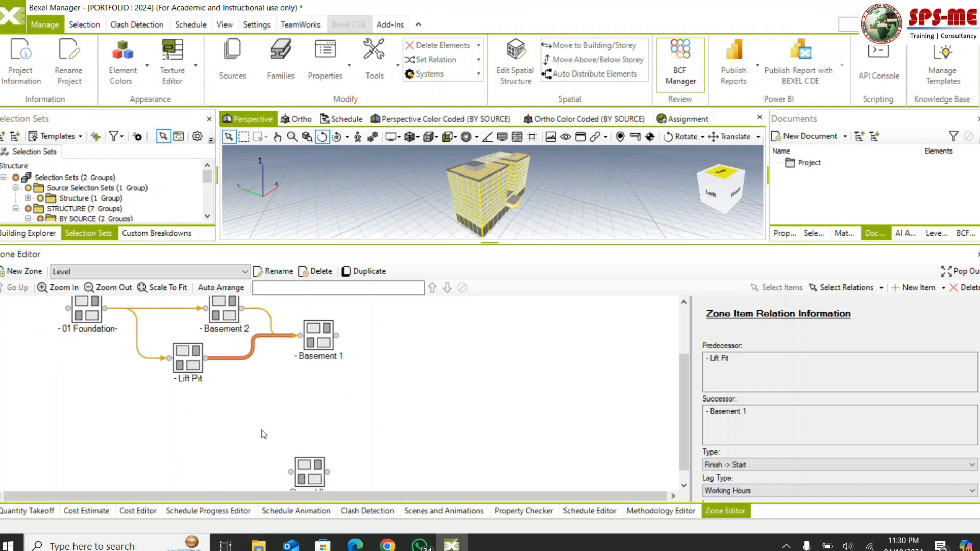
{"action": "left_click_drag", "start_coordinate": [320, 477], "coordinate": [410, 354]}
{"action": "scroll", "coordinate": [409, 347], "scroll_direction": "up", "scroll_amount": 1}
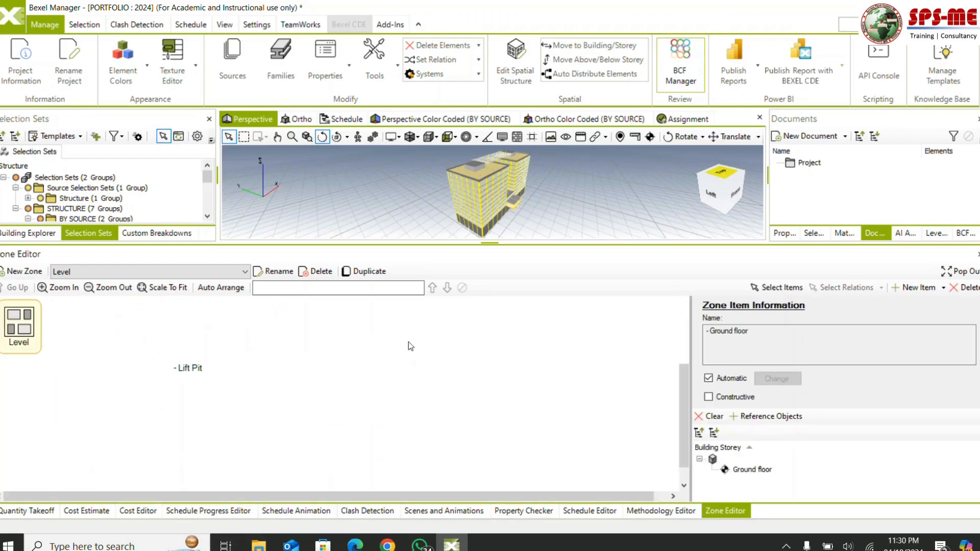
{"action": "left_click_drag", "start_coordinate": [337, 409], "coordinate": [415, 443]}
{"action": "left_click", "coordinate": [416, 444]}
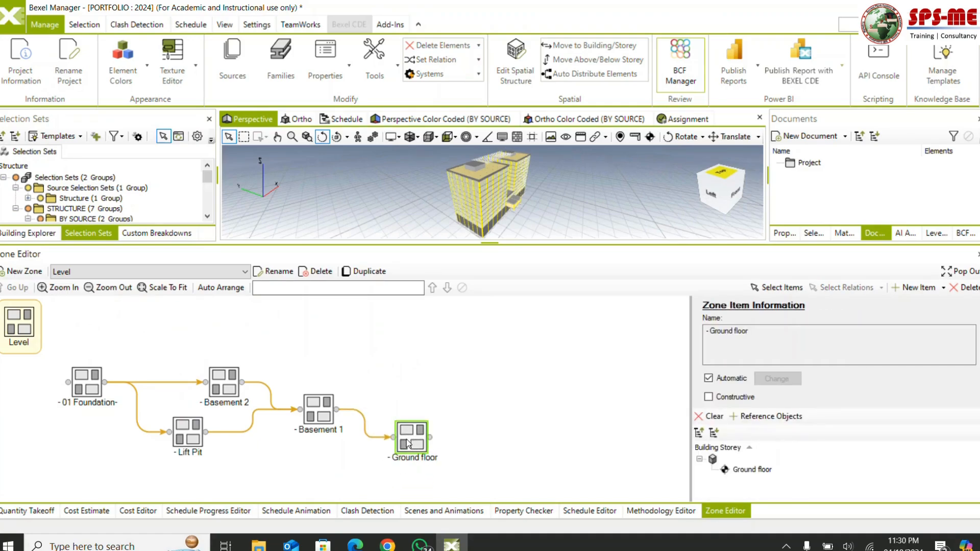
Step: Shift all five linked zone items together to the left, aligning 01 Foundation- beneath the Level item
{"action": "left_click_drag", "start_coordinate": [54, 336], "coordinate": [469, 502]}
{"action": "left_click_drag", "start_coordinate": [406, 435], "coordinate": [353, 443]}
{"action": "left_click", "coordinate": [450, 444]}
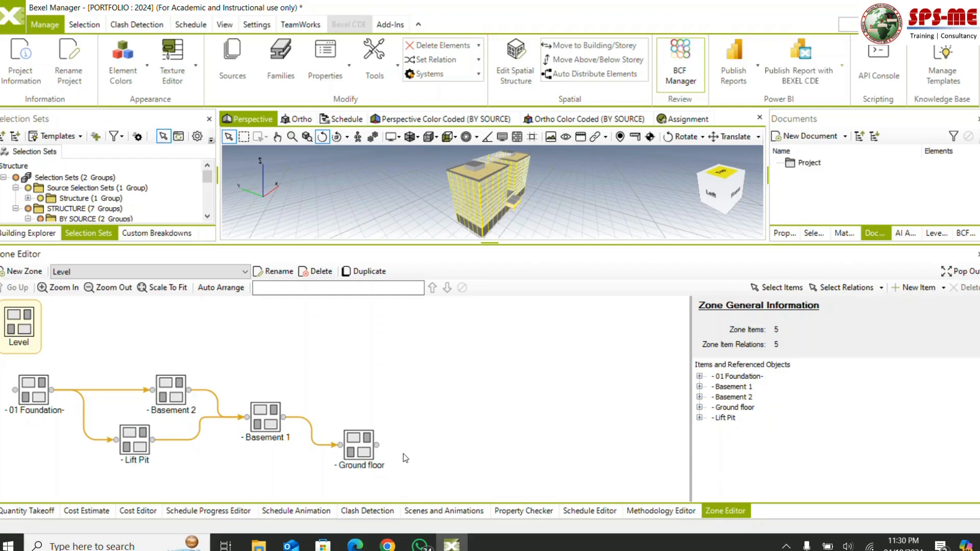
Step: Add linked items to the Level zone from the building storeys First Floor, Second Floor, Third Floor and Fourth Floor
{"action": "right_click", "coordinate": [410, 387]}
{"action": "mouse_move", "coordinate": [460, 400]}
{"action": "left_click", "coordinate": [558, 407]}
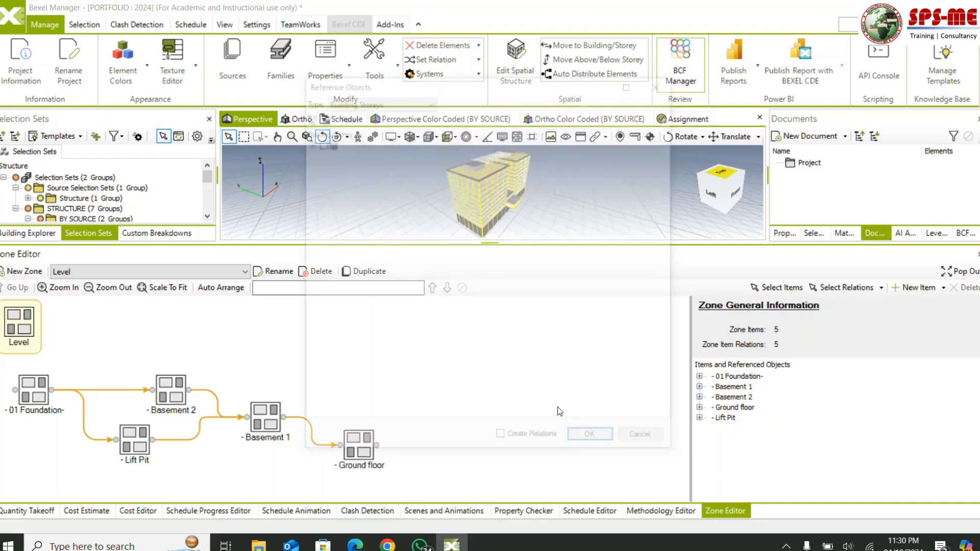
{"action": "left_click", "coordinate": [308, 143]}
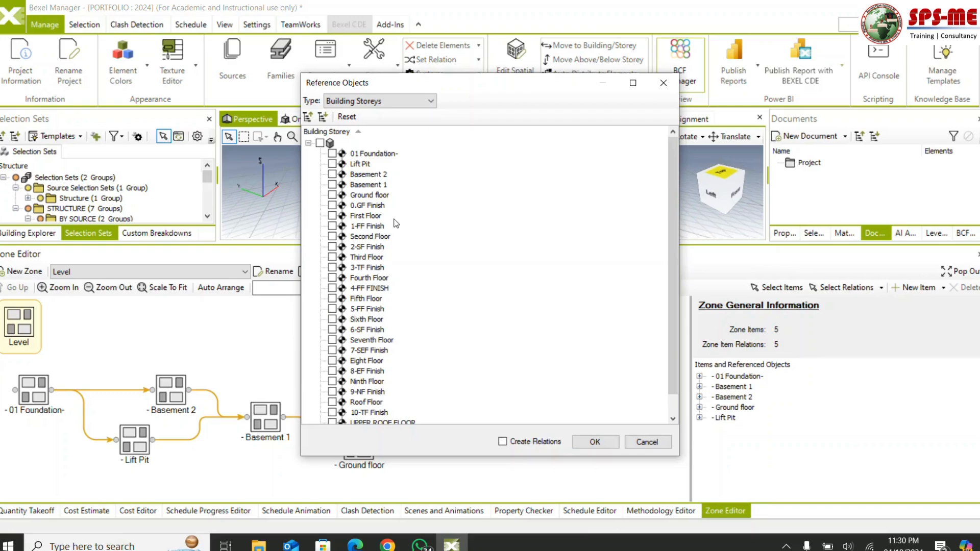
{"action": "left_click", "coordinate": [333, 216]}
{"action": "left_click", "coordinate": [578, 446]}
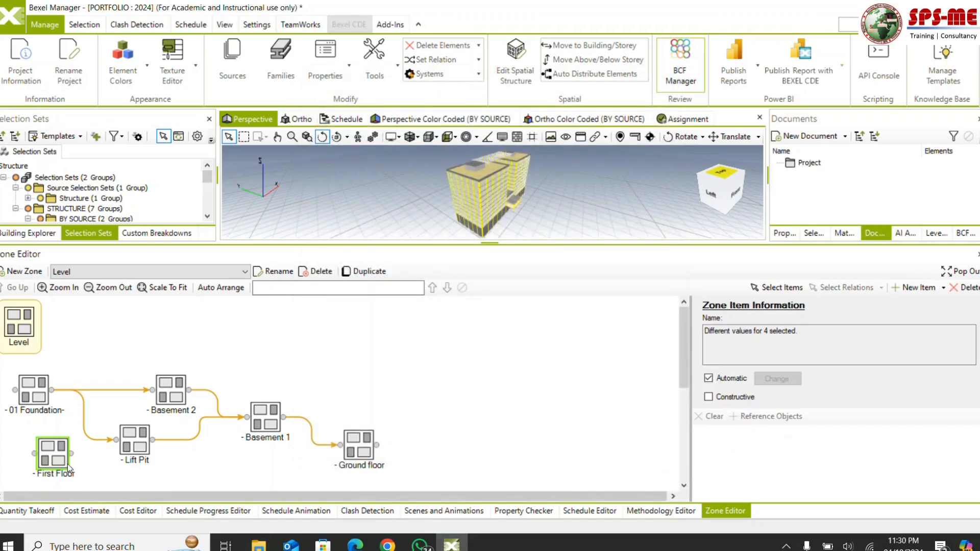
Step: Move the four new floor items beyond Ground floor and create a relation from Ground floor to First Floor
{"action": "left_click_drag", "start_coordinate": [60, 465], "coordinate": [480, 447]}
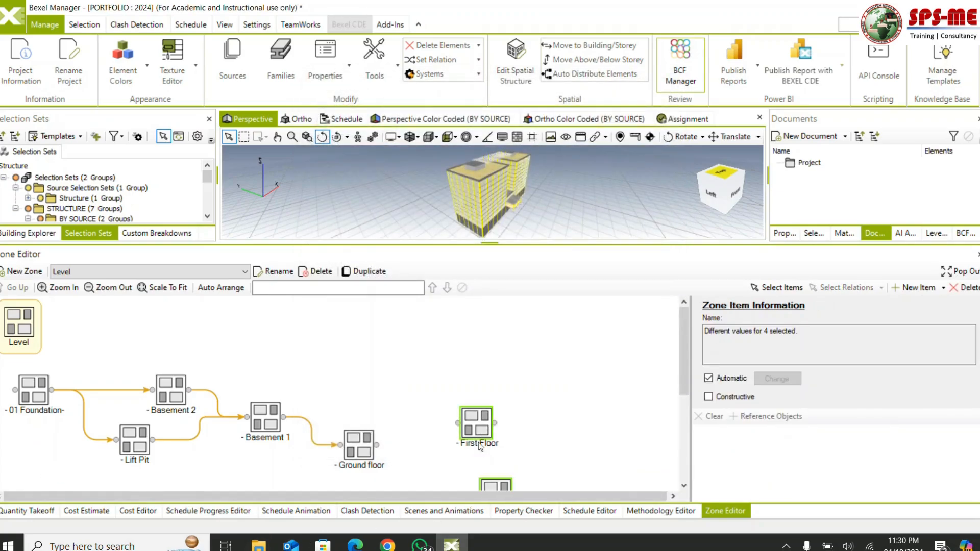
{"action": "left_click", "coordinate": [420, 462]}
{"action": "left_click_drag", "start_coordinate": [378, 445], "coordinate": [457, 423]}
Step: Place Second Floor and Third Floor after First Floor, and relate First Floor to Second Floor and Second Floor to Third Floor
{"action": "left_click_drag", "start_coordinate": [505, 490], "coordinate": [556, 414]}
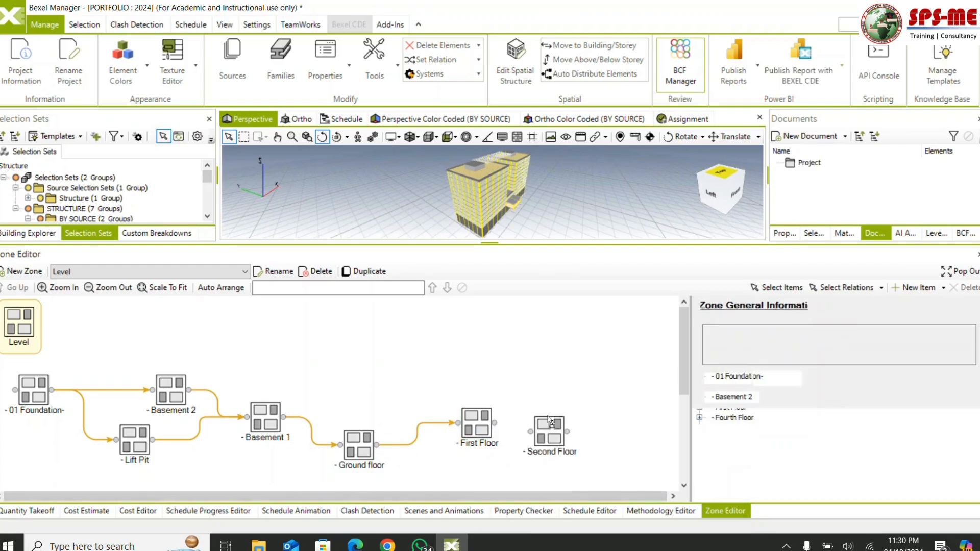
{"action": "left_click_drag", "start_coordinate": [493, 431], "coordinate": [531, 421]}
{"action": "scroll", "coordinate": [397, 441], "scroll_direction": "down", "scroll_amount": 2}
{"action": "left_click_drag", "start_coordinate": [509, 482], "coordinate": [607, 375]}
Step: Place Fourth Floor at the start of a new row below Lift Pit and create a relation from Third Floor to it
{"action": "scroll", "coordinate": [446, 449], "scroll_direction": "down", "scroll_amount": 3}
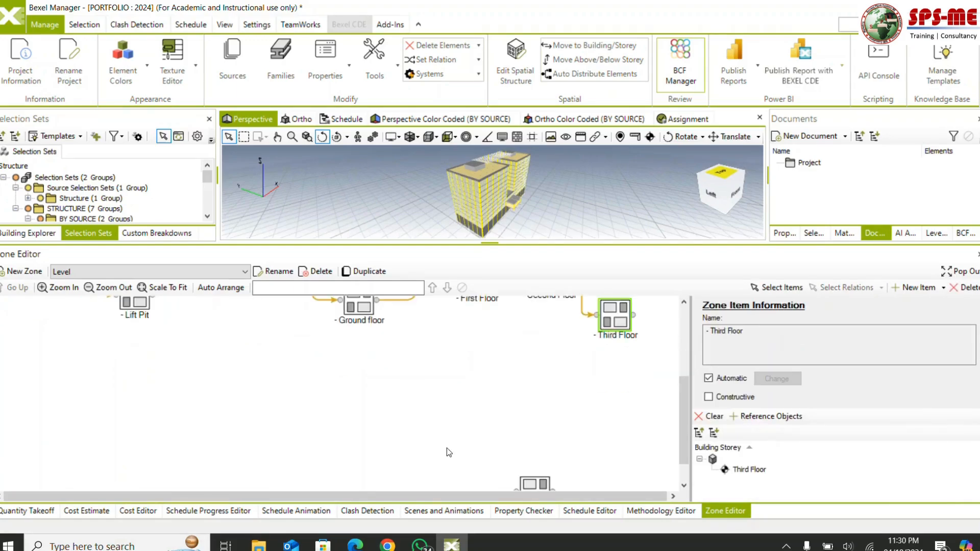
{"action": "left_click_drag", "start_coordinate": [536, 468], "coordinate": [582, 383]}
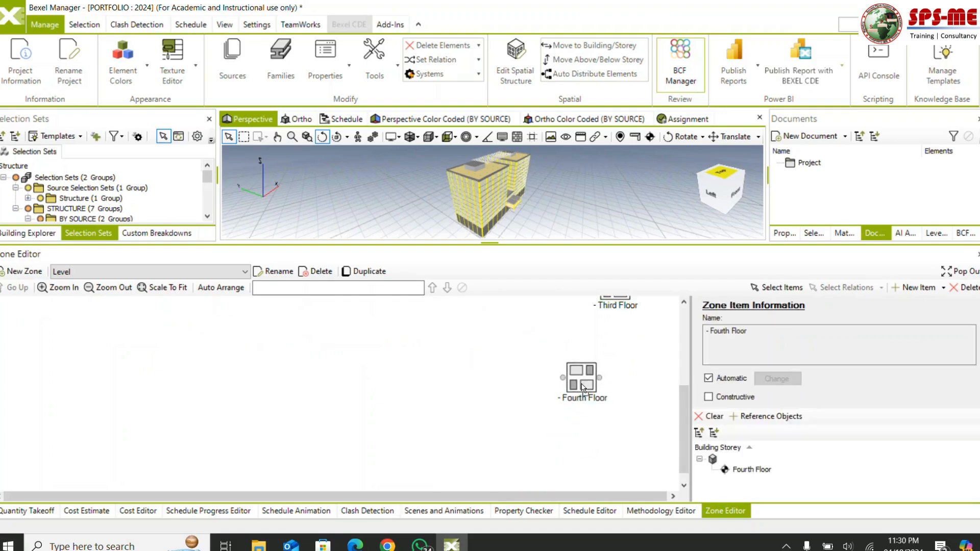
{"action": "scroll", "coordinate": [582, 383], "scroll_direction": "up", "scroll_amount": 4}
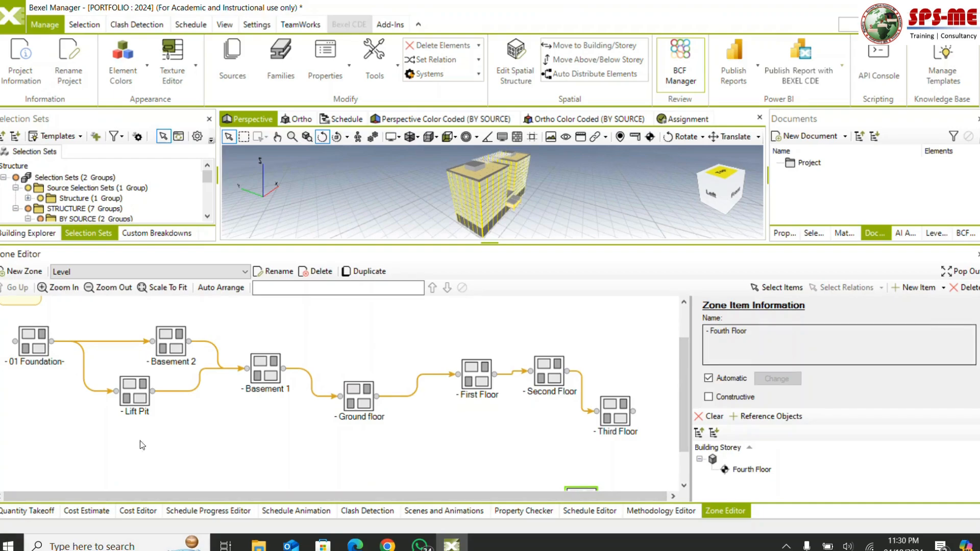
{"action": "left_click", "coordinate": [582, 491]}
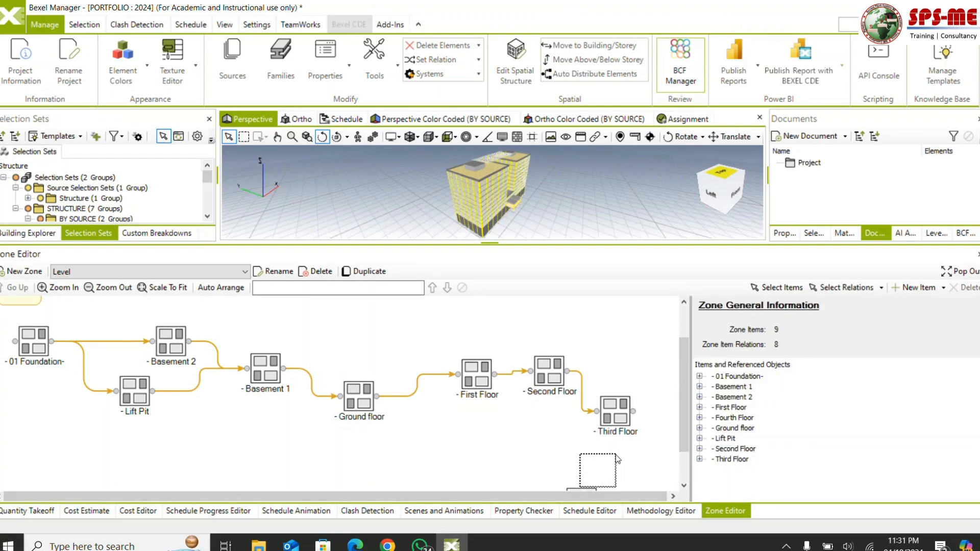
{"action": "left_click_drag", "start_coordinate": [687, 430], "coordinate": [590, 462]}
{"action": "left_click", "coordinate": [653, 448]}
{"action": "scroll", "coordinate": [590, 462], "scroll_direction": "up", "scroll_amount": 1}
{"action": "left_click_drag", "start_coordinate": [633, 385], "coordinate": [63, 470]}
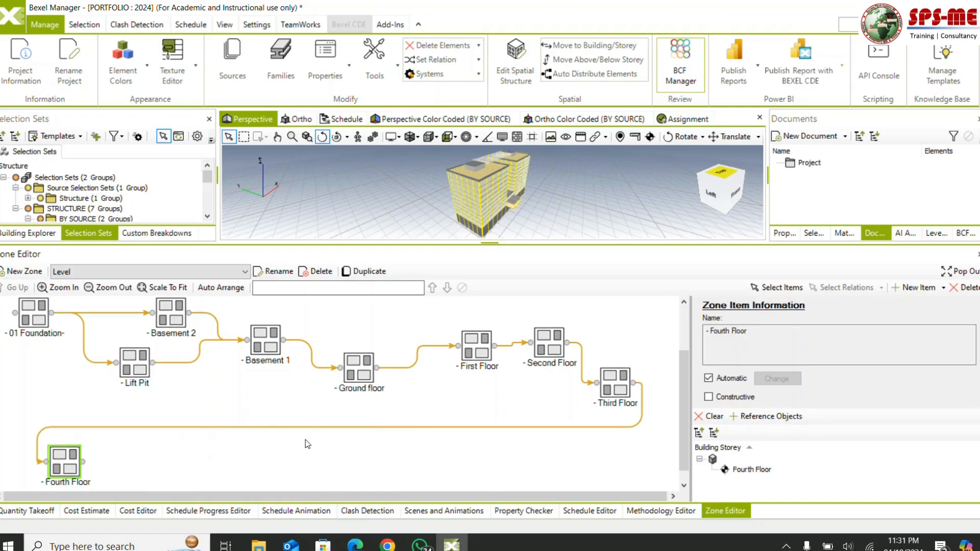
Step: Add linked items to the Level zone from the building storeys Fifth Floor through Ninth Floor, Roof Floor and 11-UPEER ROOF
{"action": "right_click", "coordinate": [306, 454]}
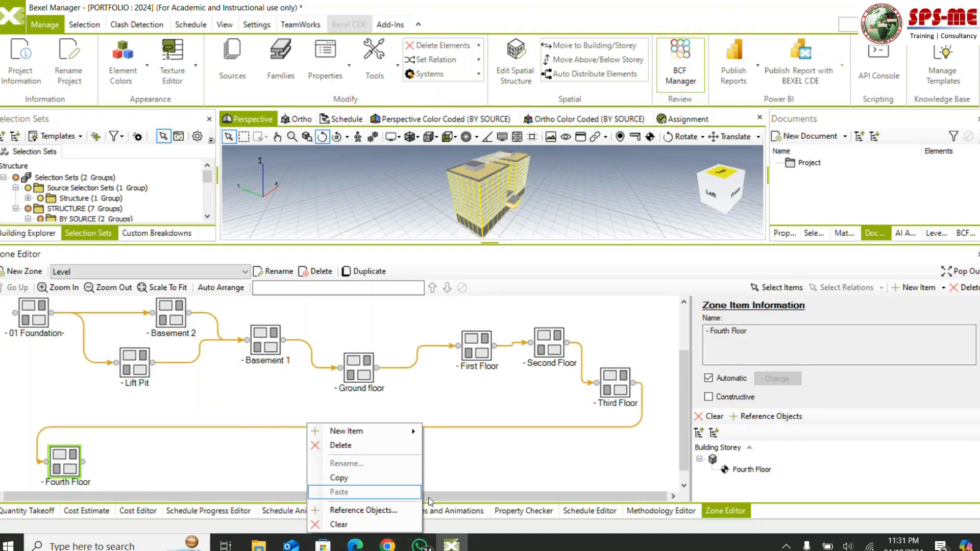
{"action": "left_click", "coordinate": [489, 477]}
{"action": "right_click", "coordinate": [447, 467]}
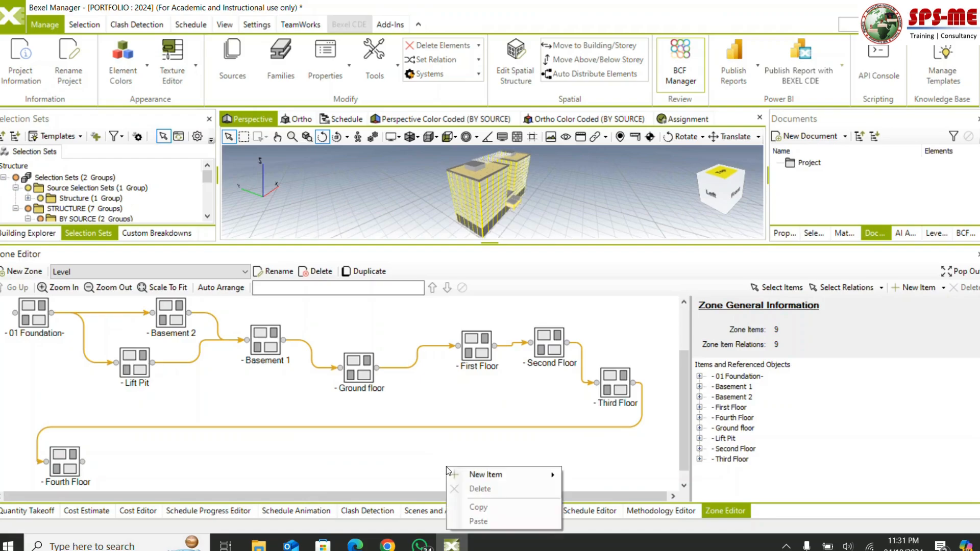
{"action": "mouse_move", "coordinate": [484, 479]}
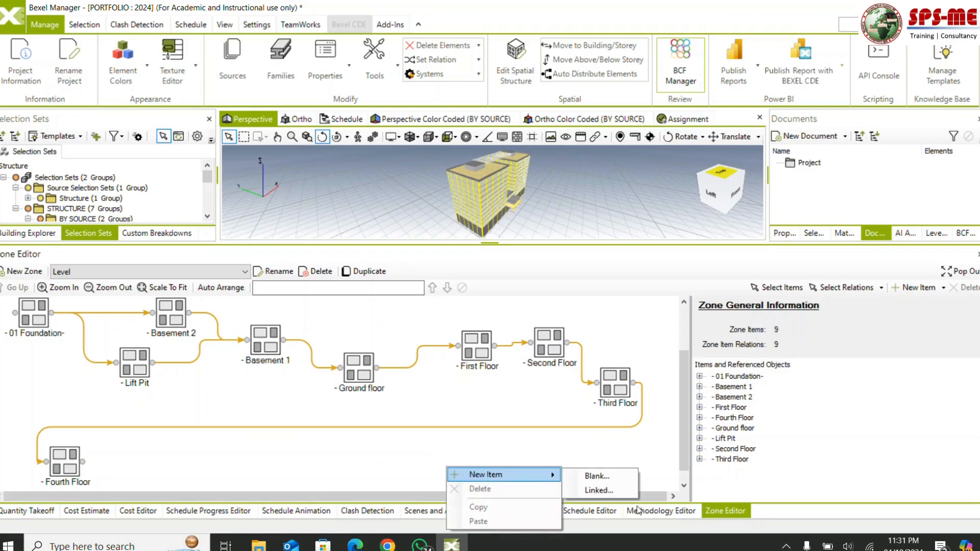
{"action": "left_click", "coordinate": [601, 495]}
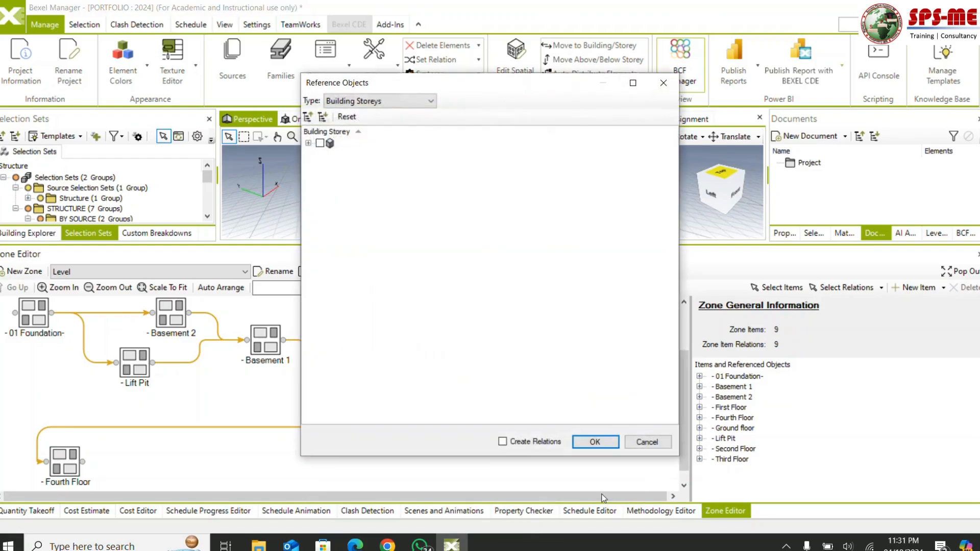
{"action": "left_click", "coordinate": [308, 143]}
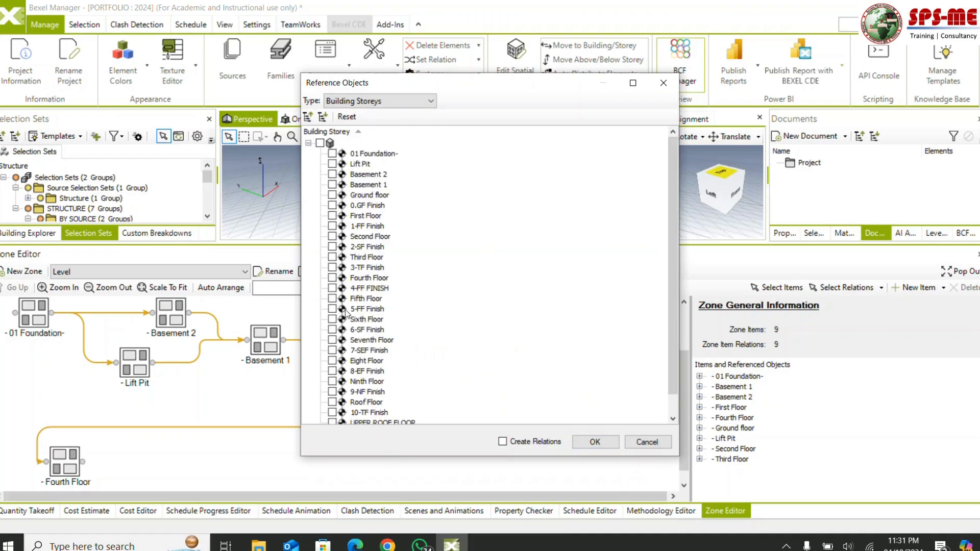
{"action": "left_click", "coordinate": [333, 300]}
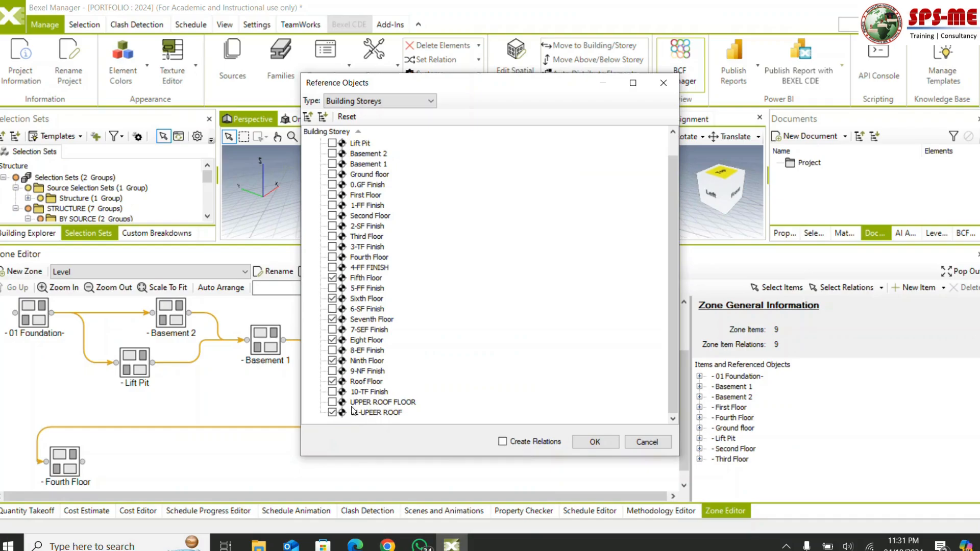
{"action": "left_click", "coordinate": [596, 442]}
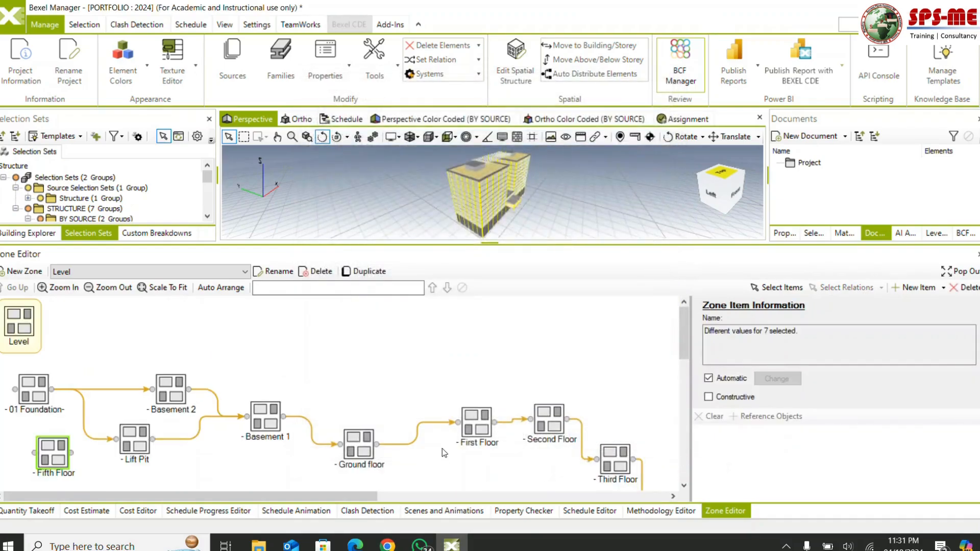
Step: Move the Sixth Floor item off Fourth Floor into the empty space beside it in the same row
{"action": "scroll", "coordinate": [464, 412], "scroll_direction": "down", "scroll_amount": 1}
{"action": "left_click", "coordinate": [218, 467]}
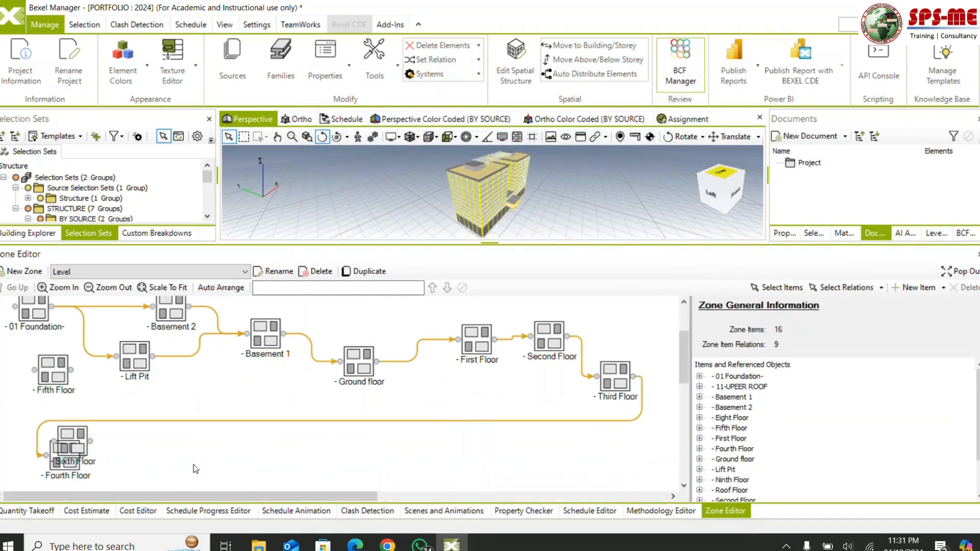
{"action": "left_click_drag", "start_coordinate": [80, 444], "coordinate": [169, 462]}
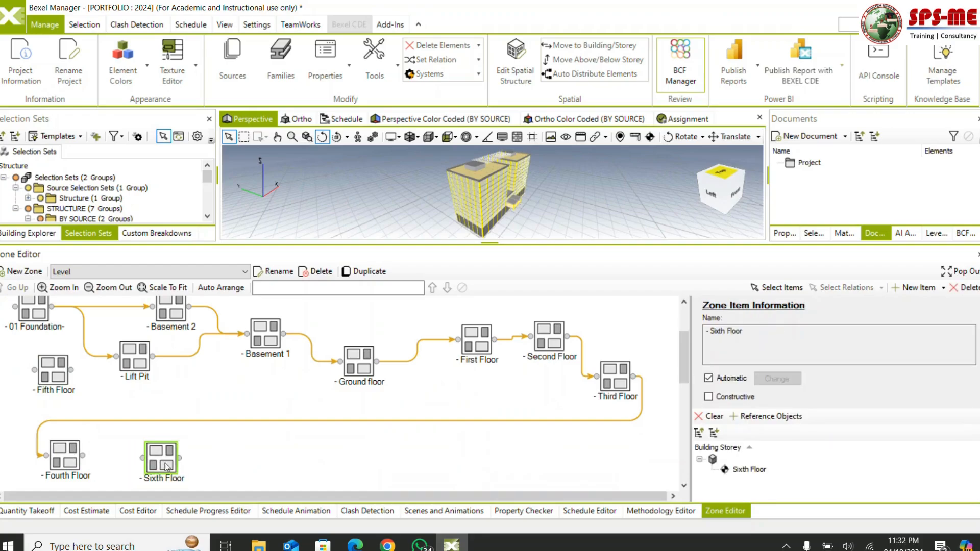
Step: Add another linked item to the Level zone from the building storey Fifth Floor
{"action": "scroll", "coordinate": [180, 464], "scroll_direction": "down", "scroll_amount": 3}
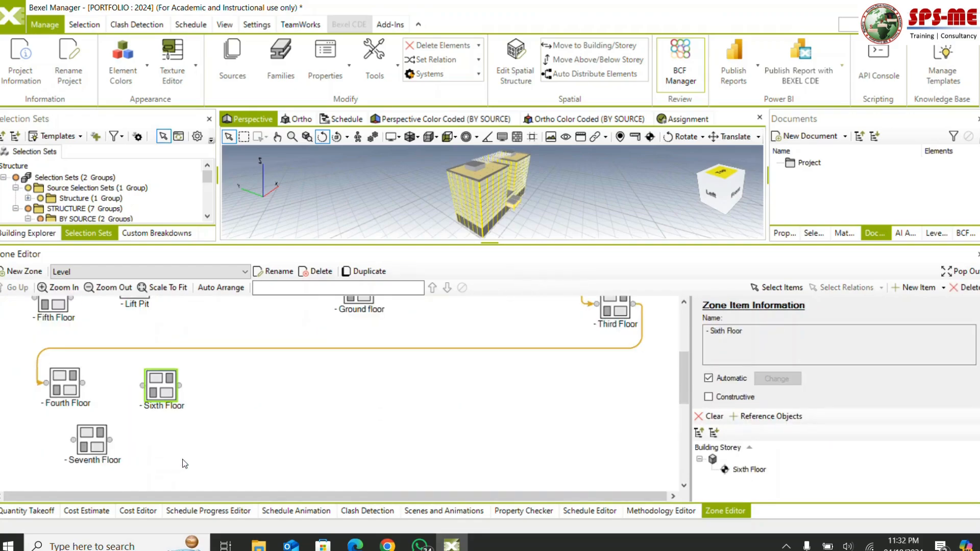
{"action": "scroll", "coordinate": [187, 463], "scroll_direction": "down", "scroll_amount": 2}
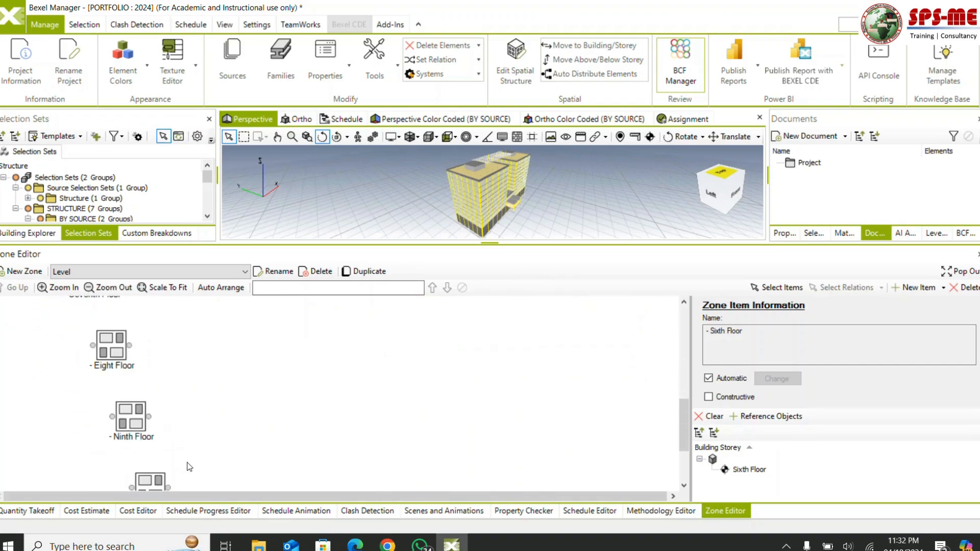
{"action": "scroll", "coordinate": [192, 472], "scroll_direction": "up", "scroll_amount": 3}
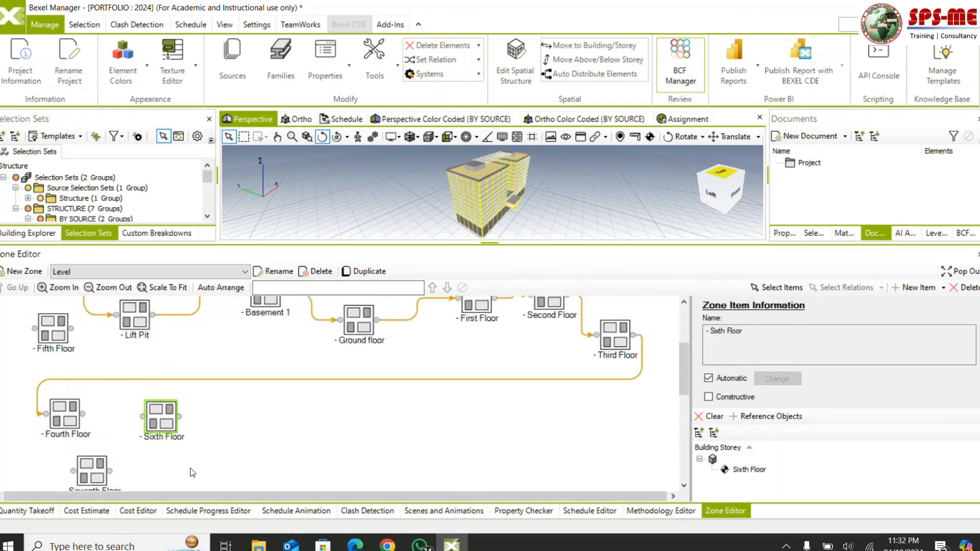
{"action": "right_click", "coordinate": [301, 454]}
{"action": "mouse_move", "coordinate": [385, 434]}
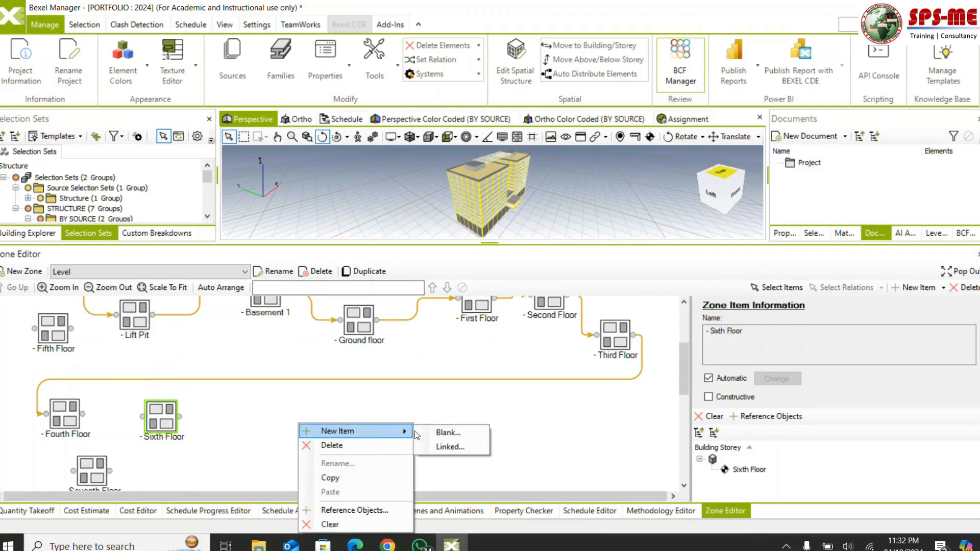
{"action": "left_click", "coordinate": [468, 445]}
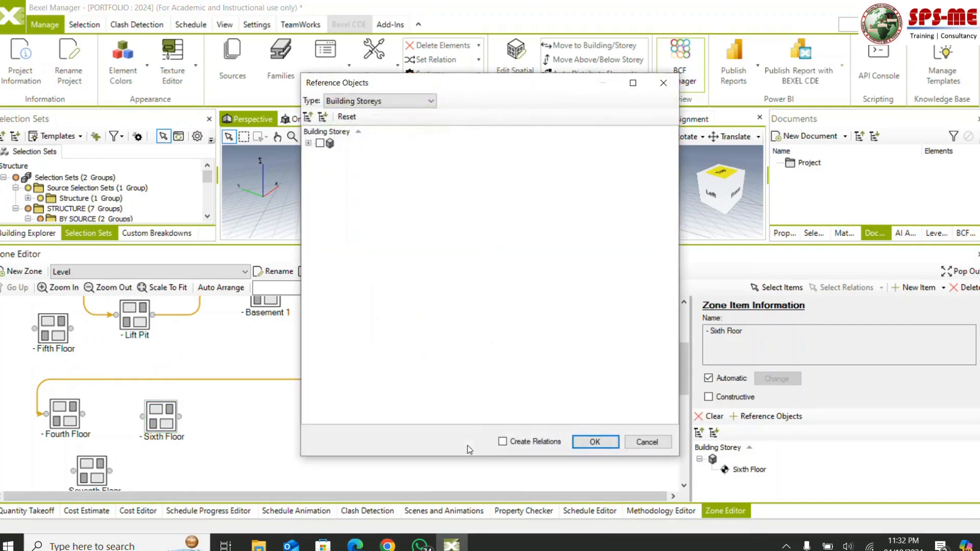
{"action": "left_click", "coordinate": [308, 143]}
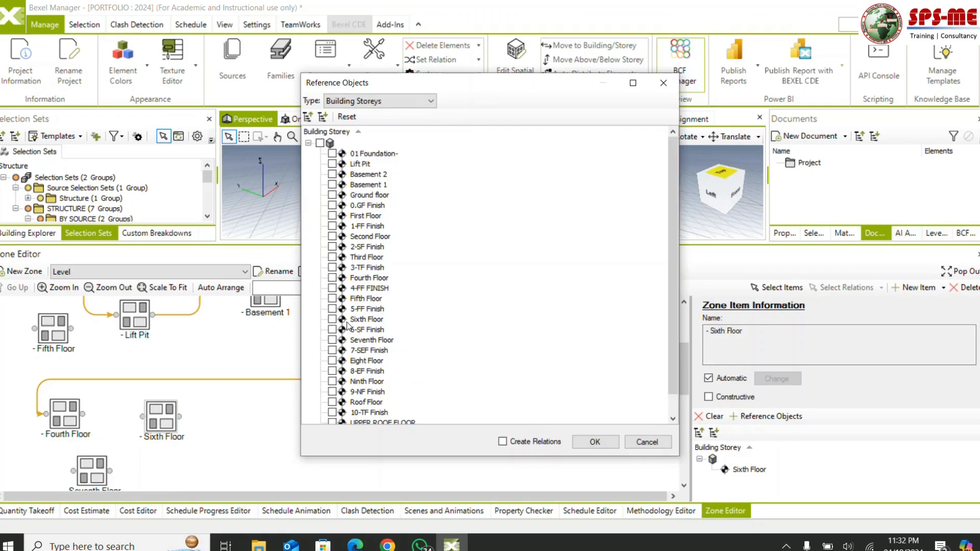
{"action": "left_click", "coordinate": [332, 299]}
{"action": "left_click", "coordinate": [607, 449]}
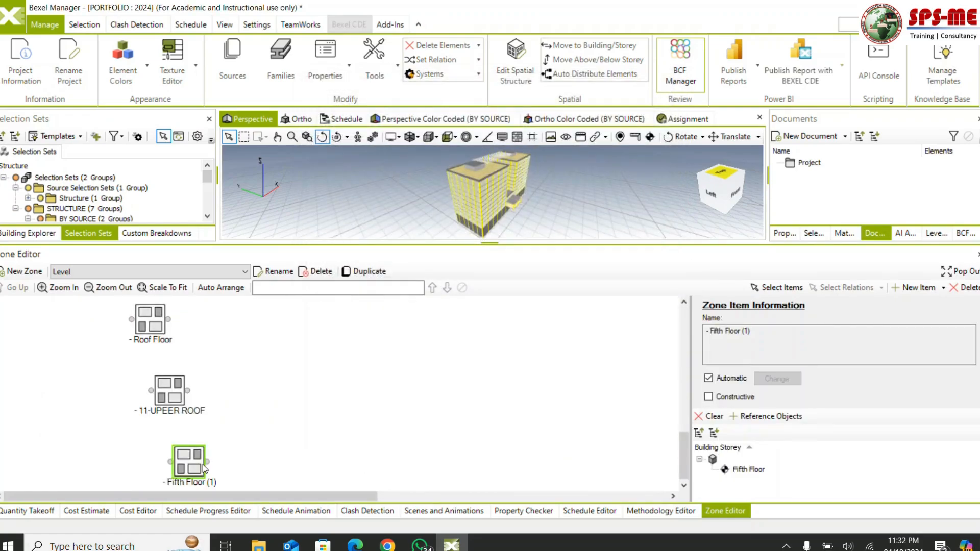
Step: Move the duplicate Fifth Floor item up beyond Sixth Floor and try to create a relation from Fourth Floor to it
{"action": "left_click_drag", "start_coordinate": [204, 464], "coordinate": [271, 369]}
{"action": "scroll", "coordinate": [276, 371], "scroll_direction": "up", "scroll_amount": 5}
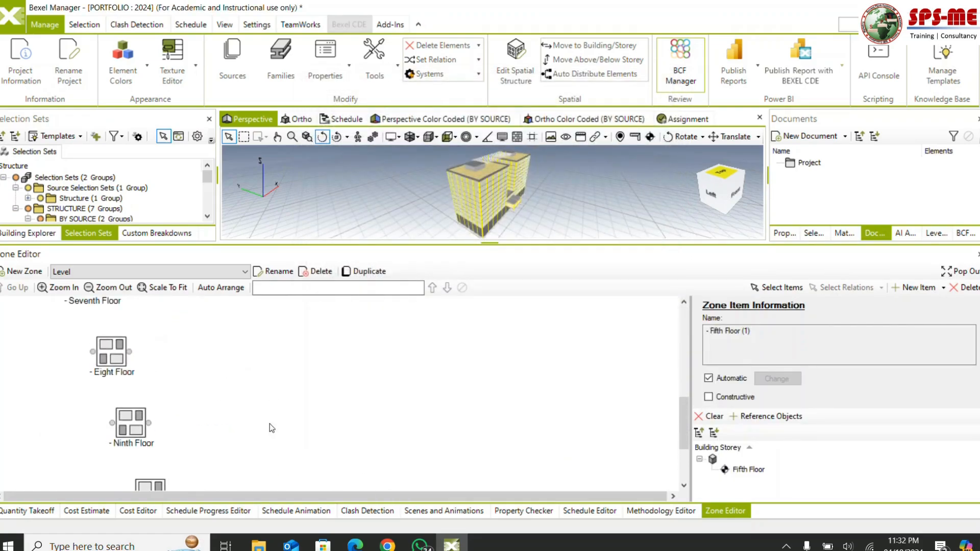
{"action": "scroll", "coordinate": [270, 424], "scroll_direction": "down", "scroll_amount": 1}
{"action": "left_click_drag", "start_coordinate": [262, 472], "coordinate": [193, 324]}
{"action": "scroll", "coordinate": [187, 369], "scroll_direction": "up", "scroll_amount": 3}
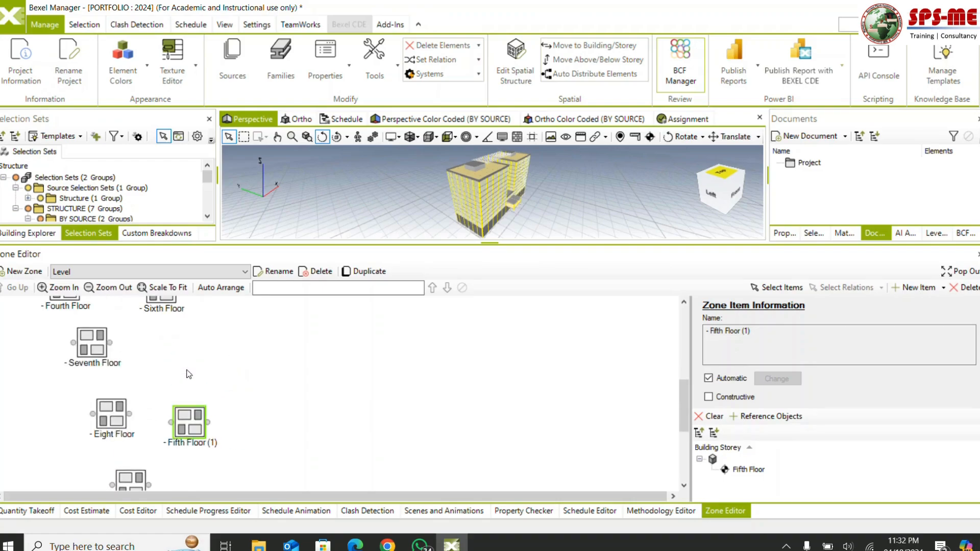
{"action": "left_click_drag", "start_coordinate": [189, 422], "coordinate": [194, 351]}
{"action": "scroll", "coordinate": [138, 388], "scroll_direction": "up", "scroll_amount": 1}
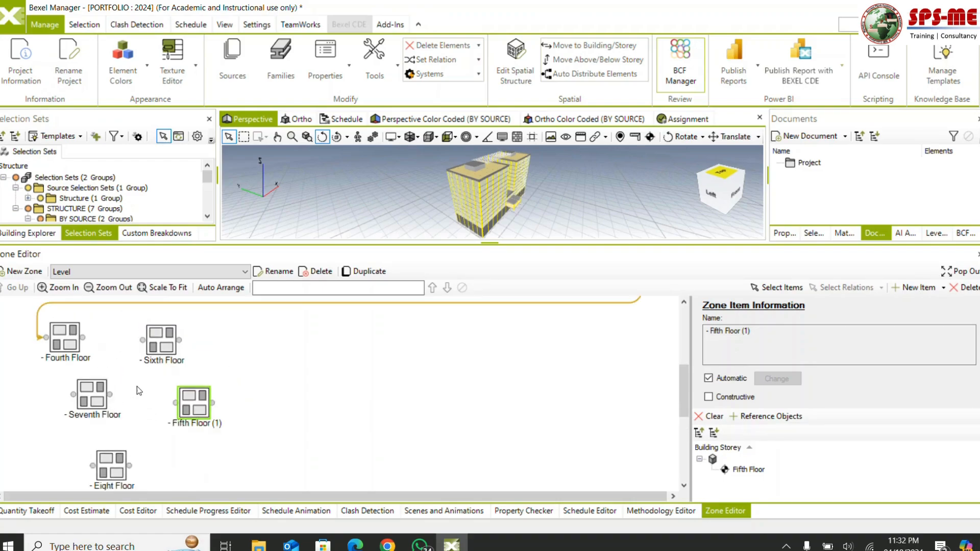
{"action": "left_click_drag", "start_coordinate": [196, 417], "coordinate": [238, 354]}
{"action": "left_click_drag", "start_coordinate": [85, 339], "coordinate": [218, 340]}
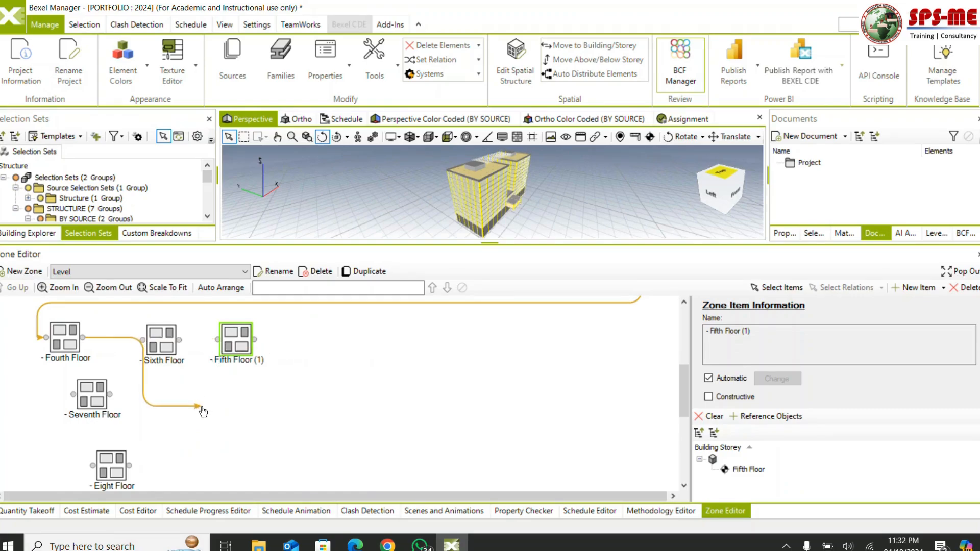
Step: Delete the duplicate Fifth Floor item beyond Sixth Floor
{"action": "scroll", "coordinate": [274, 423], "scroll_direction": "up", "scroll_amount": 1}
{"action": "scroll", "coordinate": [255, 411], "scroll_direction": "up", "scroll_amount": 2}
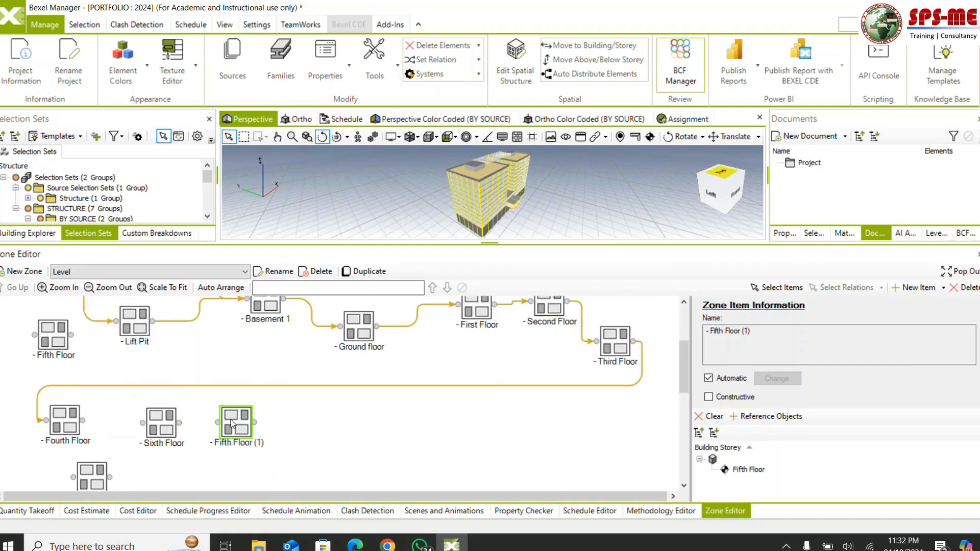
{"action": "key", "text": "Delete"}
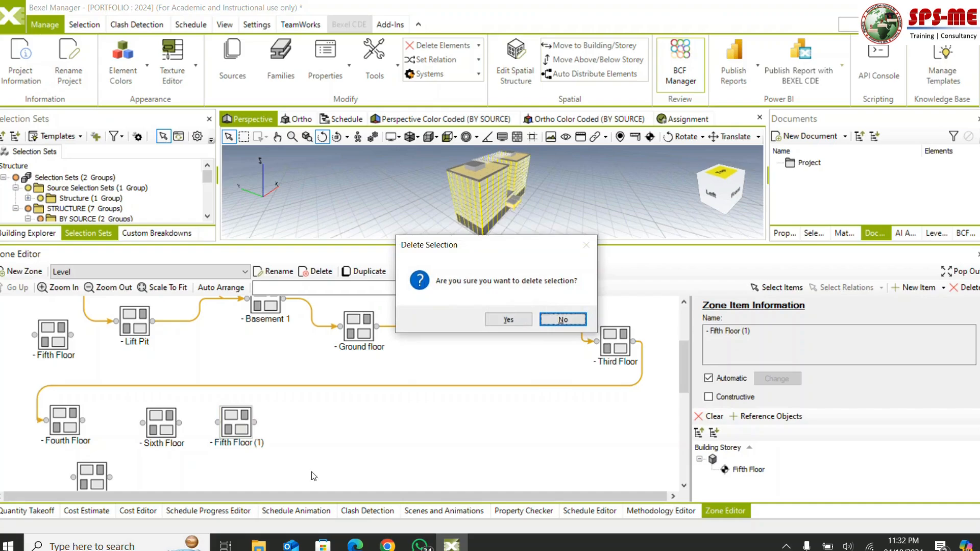
{"action": "left_click", "coordinate": [508, 320]}
Step: Place Fifth Floor and Sixth Floor in order after Fourth Floor, and relate Fourth Floor to Fifth Floor and Fifth Floor to Sixth Floor
{"action": "left_click_drag", "start_coordinate": [66, 338], "coordinate": [238, 447]}
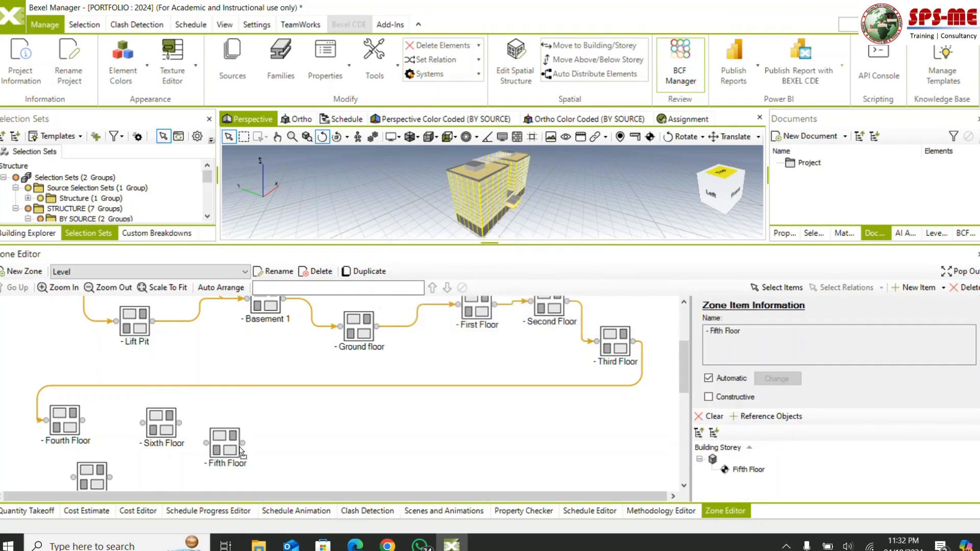
{"action": "left_click_drag", "start_coordinate": [170, 424], "coordinate": [282, 461]}
{"action": "left_click_drag", "start_coordinate": [227, 446], "coordinate": [146, 432]}
{"action": "left_click_drag", "start_coordinate": [83, 420], "coordinate": [242, 473]}
Step: Place Seventh Floor after Sixth Floor and create a relation from Sixth Floor to it
{"action": "scroll", "coordinate": [243, 475], "scroll_direction": "down", "scroll_amount": 3}
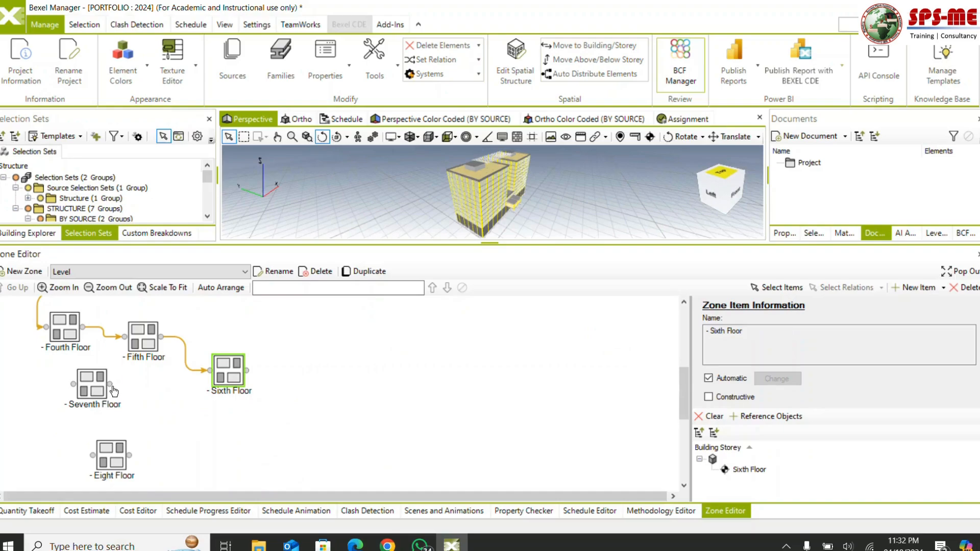
{"action": "left_click", "coordinate": [116, 394]}
{"action": "left_click_drag", "start_coordinate": [92, 381], "coordinate": [303, 384]}
{"action": "left_click", "coordinate": [268, 391]}
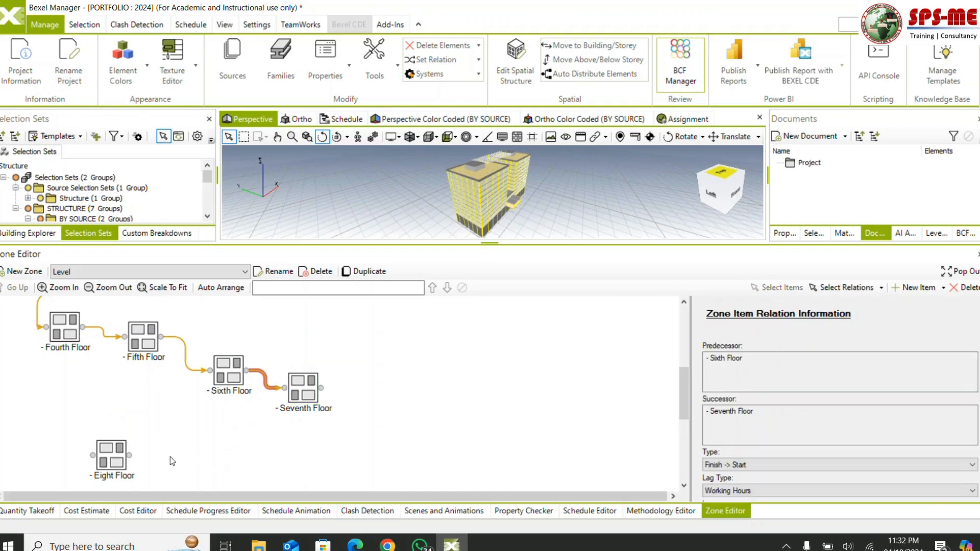
Step: Place Eight Floor and Ninth Floor after Seventh Floor, and relate Seventh Floor to Eight Floor and Eight Floor to Ninth Floor
{"action": "left_click_drag", "start_coordinate": [122, 461], "coordinate": [375, 450]}
{"action": "left_click_drag", "start_coordinate": [321, 388], "coordinate": [347, 444]}
{"action": "scroll", "coordinate": [271, 424], "scroll_direction": "down", "scroll_amount": 2}
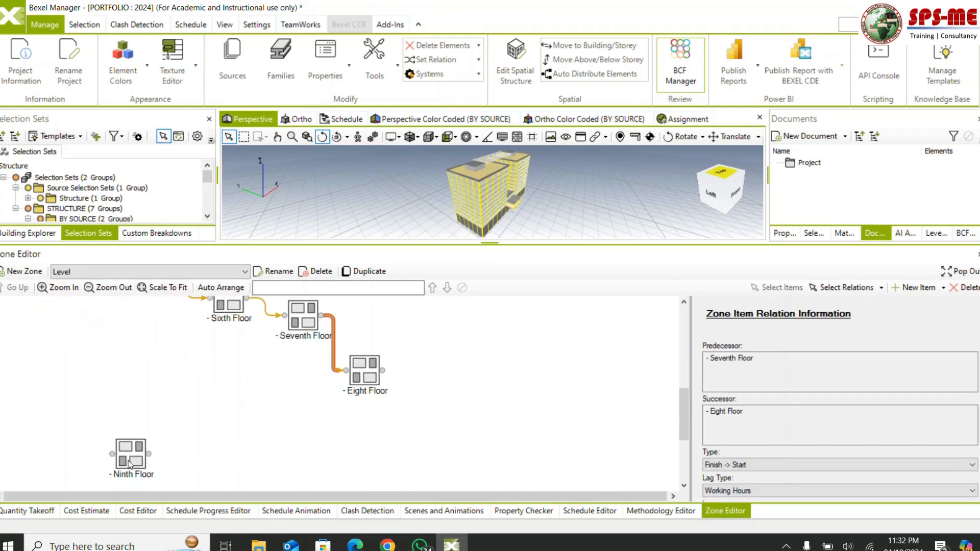
{"action": "left_click_drag", "start_coordinate": [130, 465], "coordinate": [407, 409]}
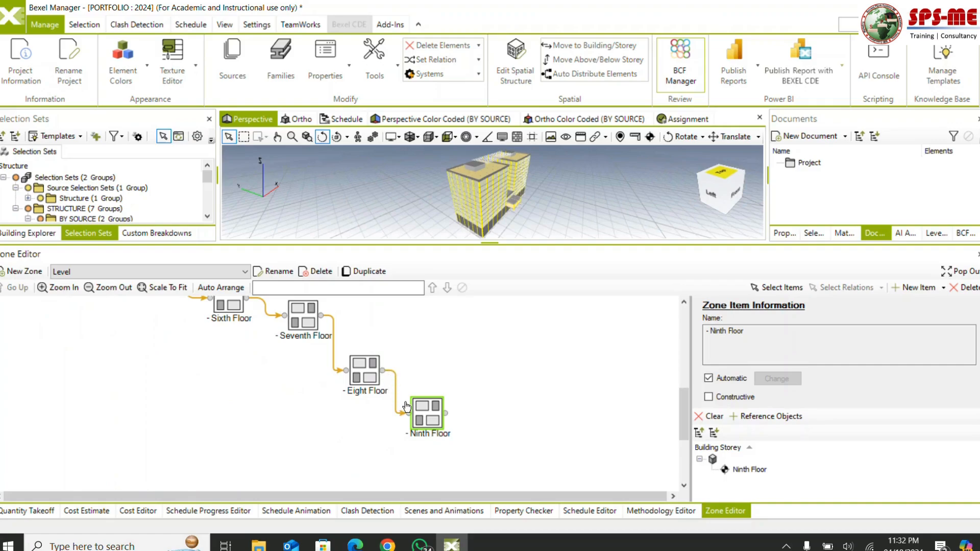
{"action": "left_click", "coordinate": [402, 412]}
Step: Place Roof Floor and 11-UPEER ROOF after Ninth Floor, and relate Ninth Floor to Roof Floor and Roof Floor to 11-UPEER ROOF
{"action": "scroll", "coordinate": [210, 461], "scroll_direction": "down", "scroll_amount": 2}
{"action": "left_click_drag", "start_coordinate": [156, 449], "coordinate": [493, 378]}
{"action": "left_click_drag", "start_coordinate": [450, 332], "coordinate": [467, 372]}
{"action": "scroll", "coordinate": [312, 438], "scroll_direction": "down", "scroll_amount": 2}
{"action": "left_click_drag", "start_coordinate": [175, 471], "coordinate": [563, 359]}
{"action": "scroll", "coordinate": [555, 360], "scroll_direction": "up", "scroll_amount": 2}
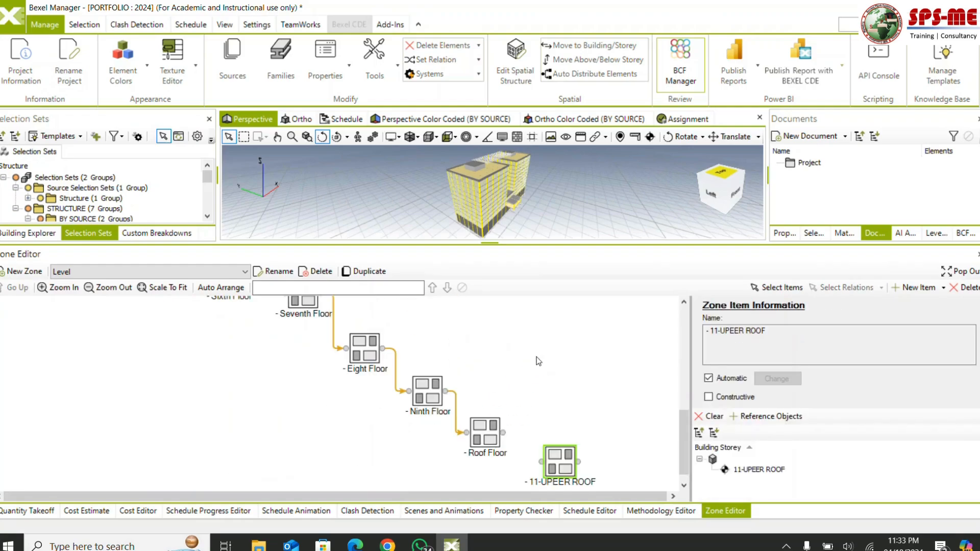
{"action": "left_click_drag", "start_coordinate": [503, 433], "coordinate": [527, 464]}
Step: Create a new zone named Structure
{"action": "scroll", "coordinate": [340, 351], "scroll_direction": "up", "scroll_amount": 8}
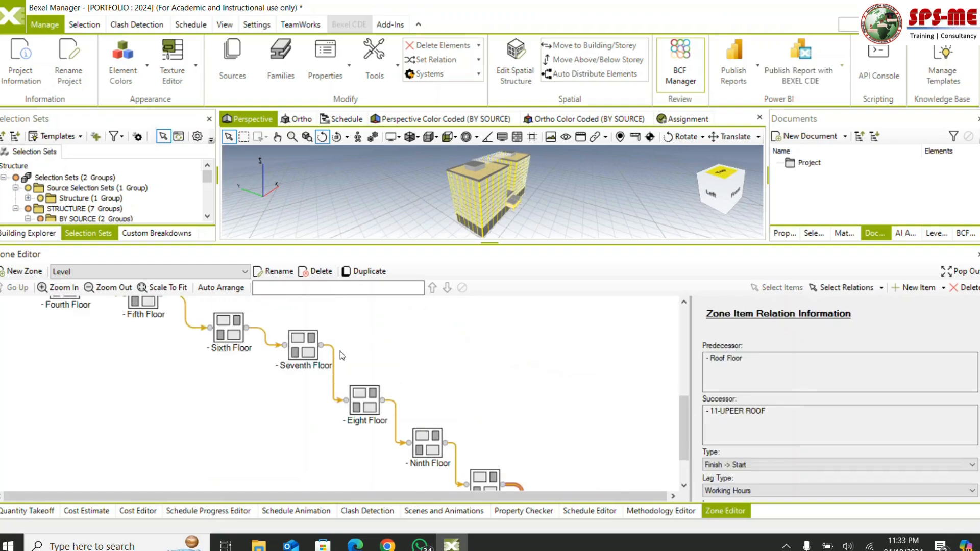
{"action": "scroll", "coordinate": [334, 393], "scroll_direction": "up", "scroll_amount": 1}
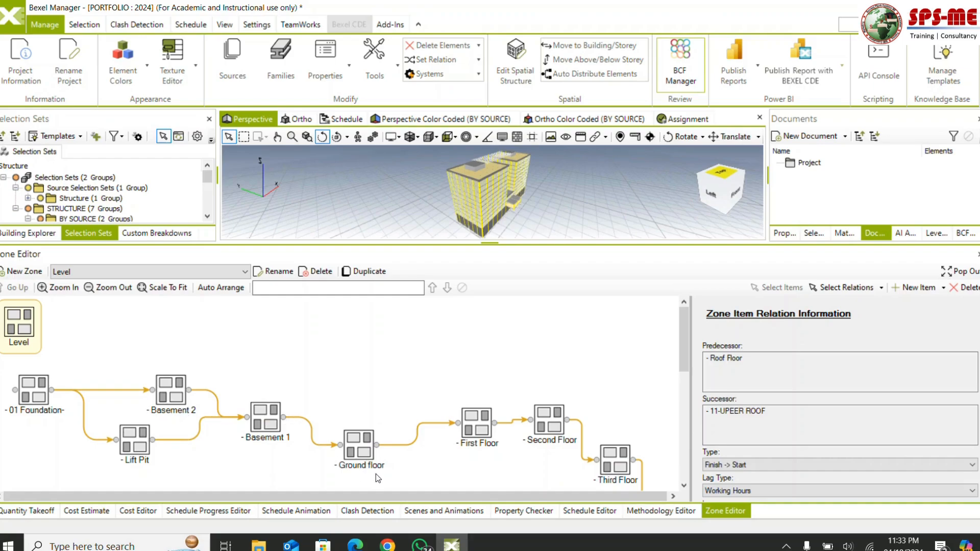
{"action": "left_click", "coordinate": [37, 272]}
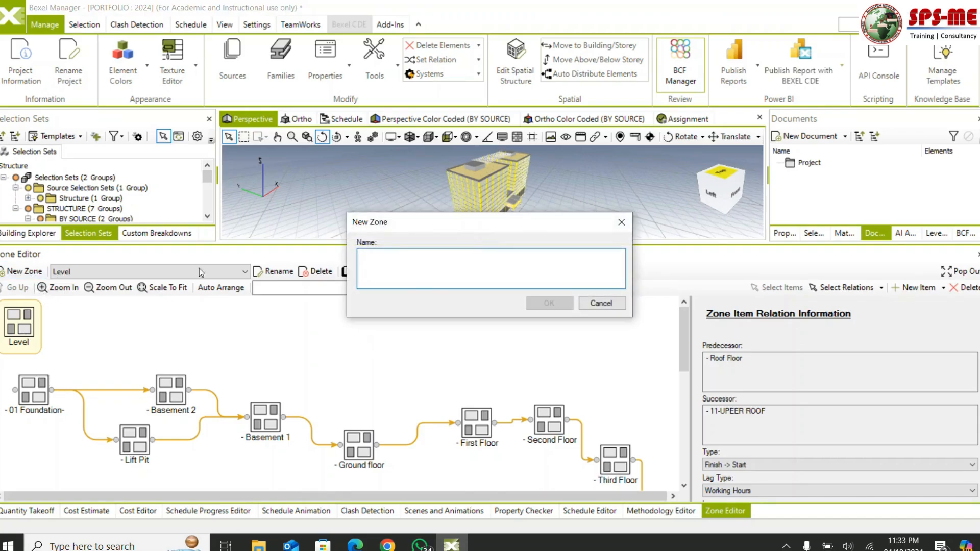
{"action": "type", "text": "Structure"}
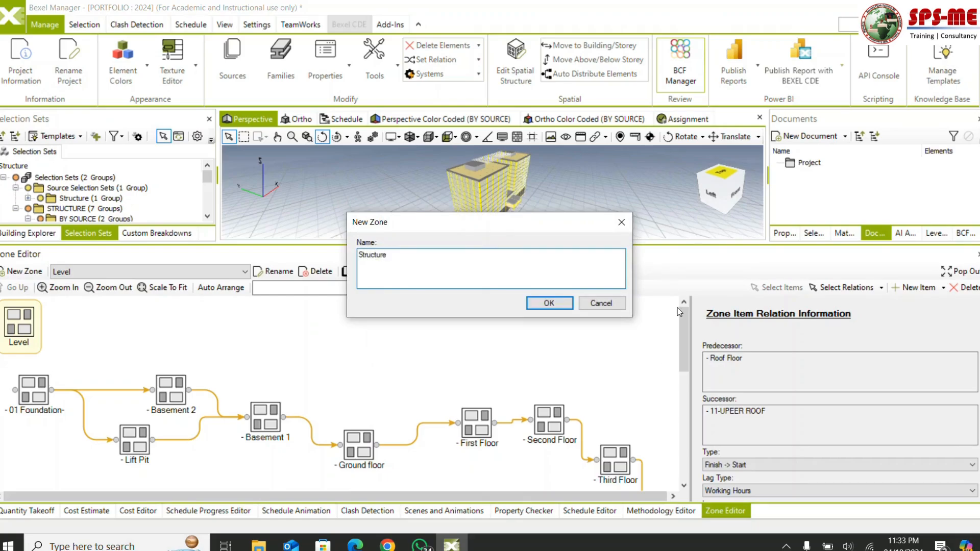
{"action": "left_click", "coordinate": [552, 305]}
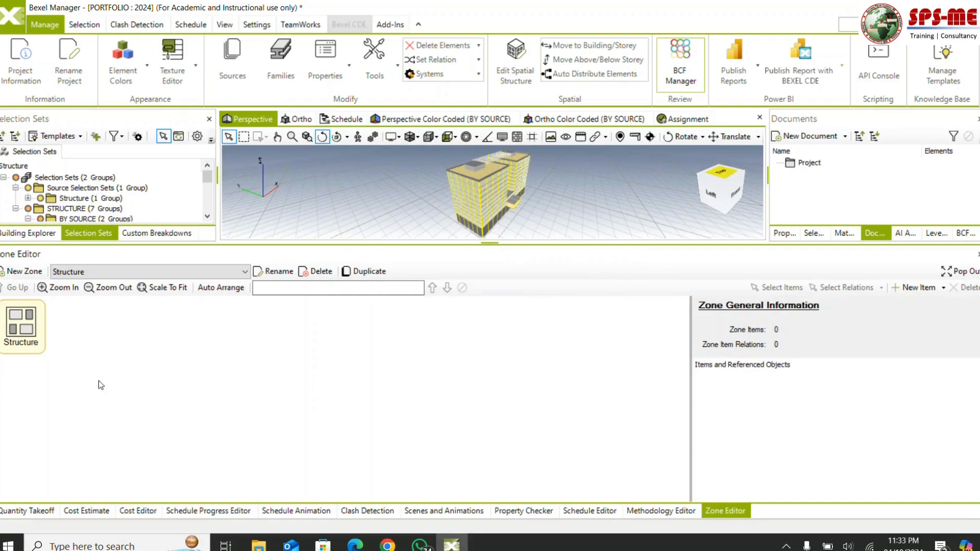
Step: Add linked items to the Structure zone from the selection sets ST-BEAMS, ST-COLUMN, ST-FOUNDATION, ST-SLAB, ST-STAIRS and ST-WALL
{"action": "right_click", "coordinate": [233, 374]}
{"action": "mouse_move", "coordinate": [276, 381]}
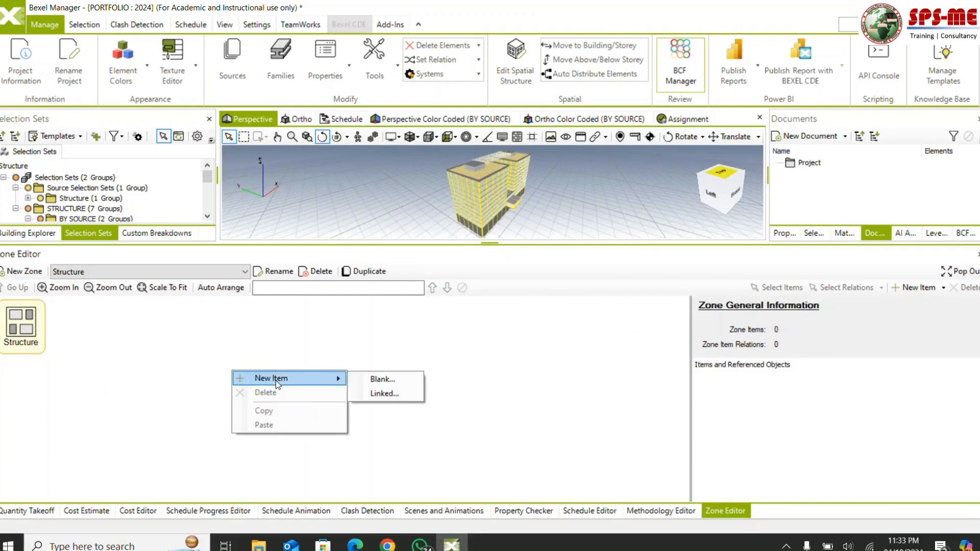
{"action": "left_click", "coordinate": [410, 403]}
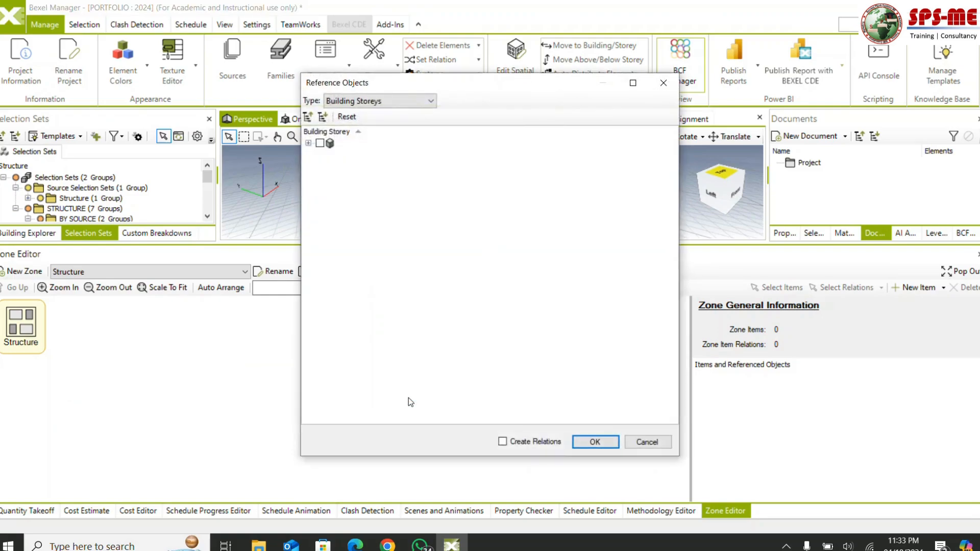
{"action": "left_click", "coordinate": [308, 144]}
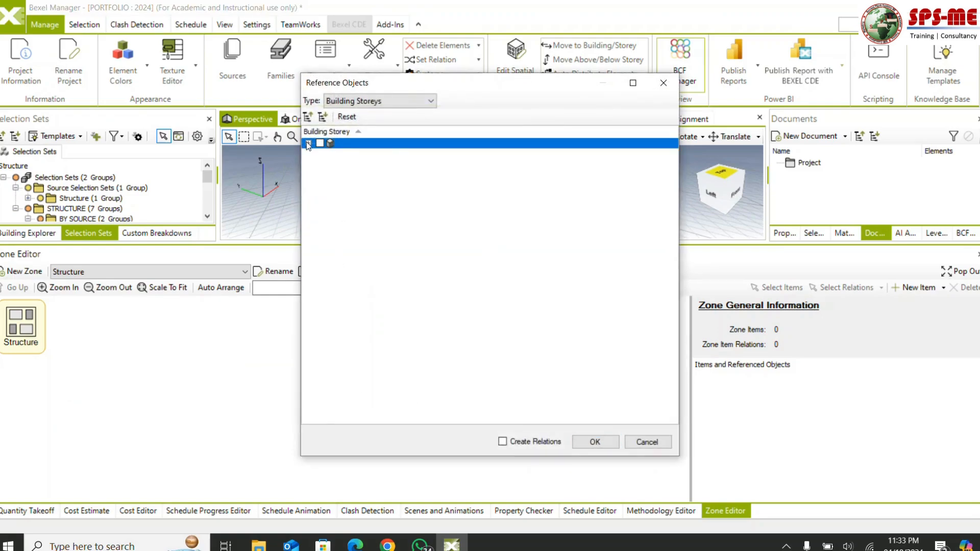
{"action": "left_click", "coordinate": [308, 143]}
{"action": "left_click", "coordinate": [365, 101]}
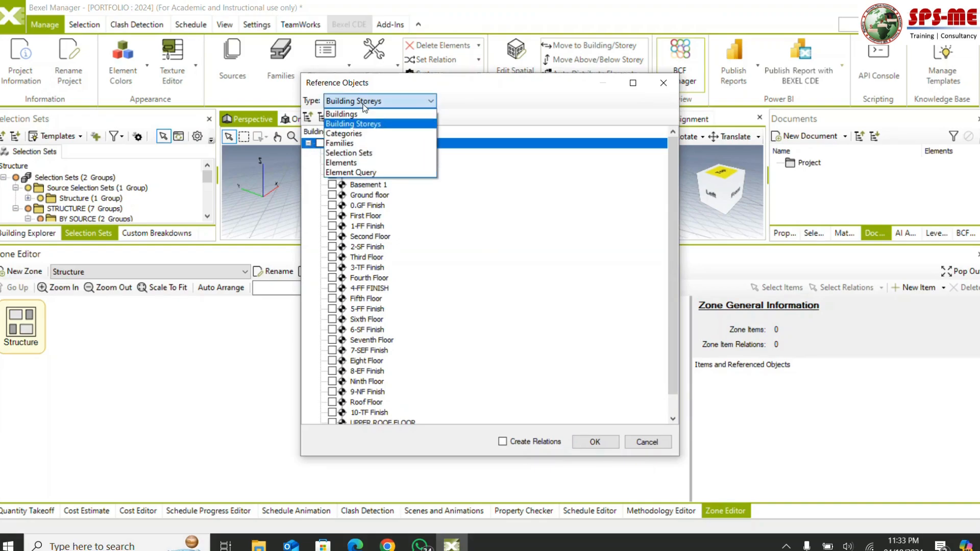
{"action": "left_click", "coordinate": [350, 153]}
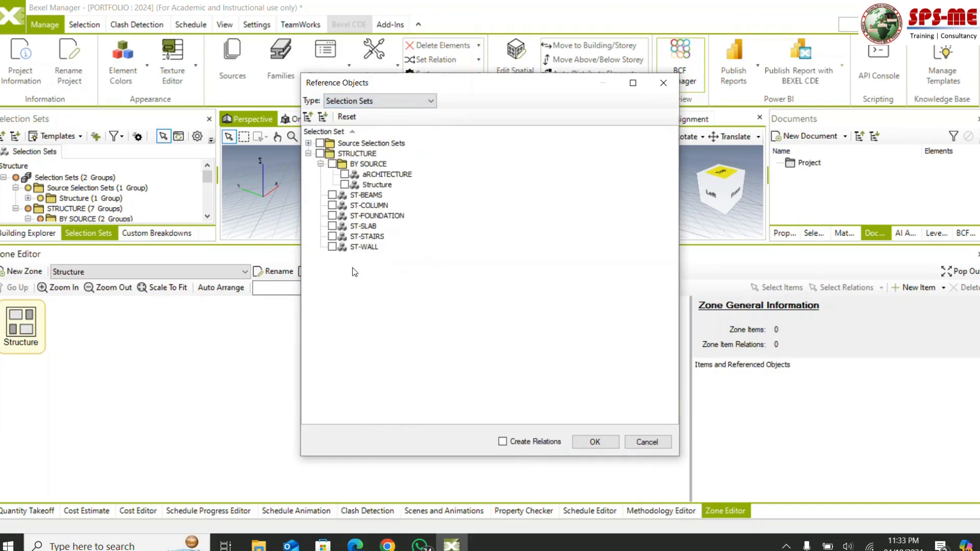
{"action": "left_click", "coordinate": [332, 216]}
{"action": "left_click", "coordinate": [332, 226]}
{"action": "left_click", "coordinate": [332, 237]}
{"action": "left_click", "coordinate": [332, 247]}
{"action": "left_click", "coordinate": [597, 443]}
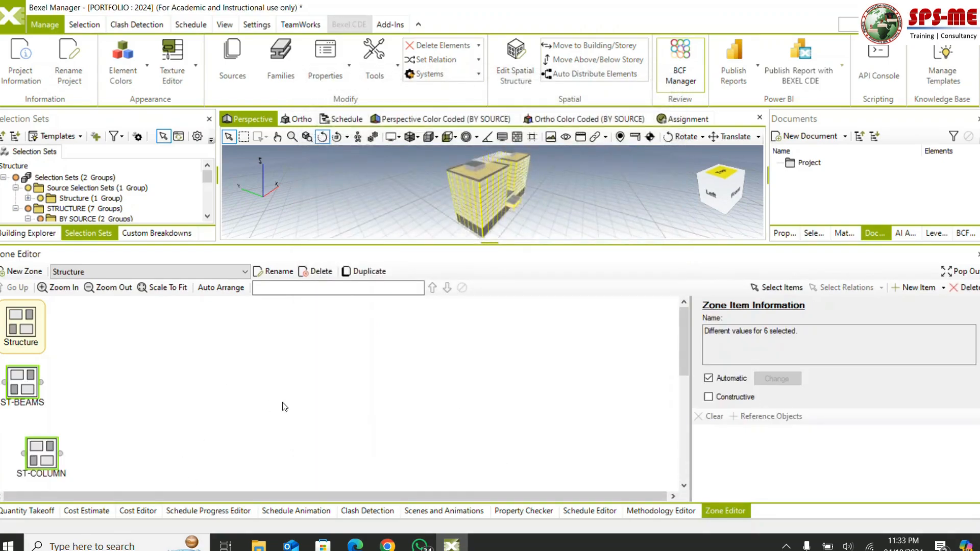
Step: Place ST-FOUNDATION at the start of the sequence with ST-SLAB after it, and create a relation from ST-FOUNDATION to ST-SLAB
{"action": "scroll", "coordinate": [205, 431], "scroll_direction": "down", "scroll_amount": 1}
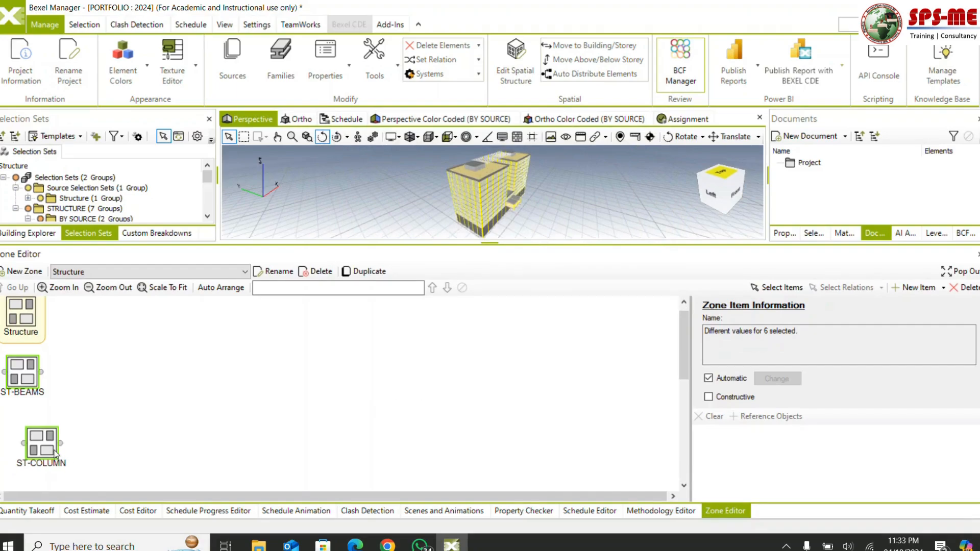
{"action": "left_click", "coordinate": [384, 409]}
{"action": "scroll", "coordinate": [356, 408], "scroll_direction": "down", "scroll_amount": 3}
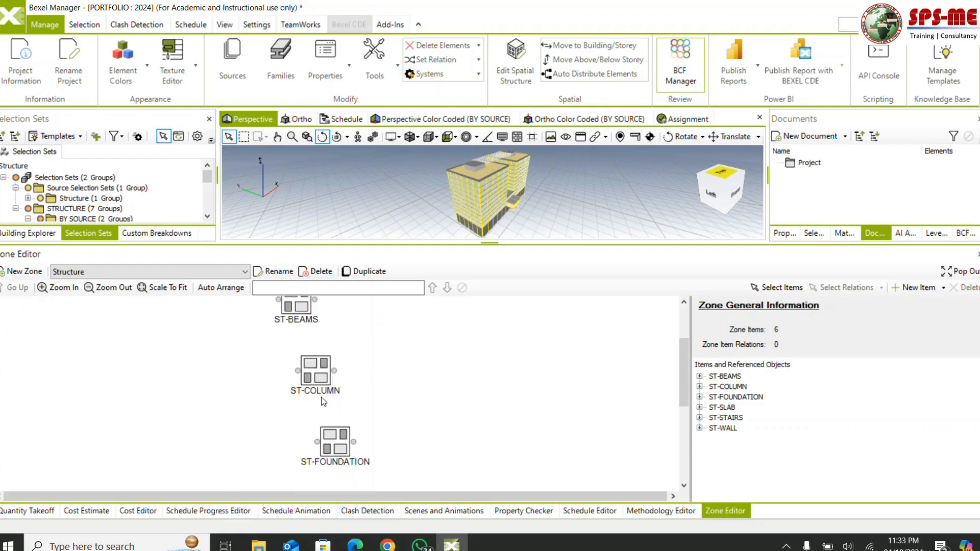
{"action": "left_click_drag", "start_coordinate": [338, 448], "coordinate": [70, 385]}
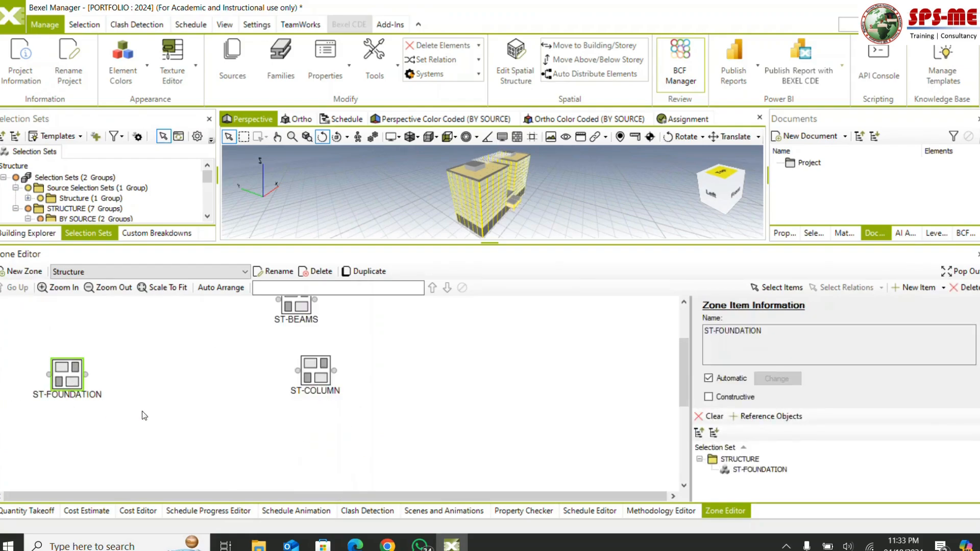
{"action": "scroll", "coordinate": [289, 376], "scroll_direction": "down", "scroll_amount": 2}
{"action": "left_click_drag", "start_coordinate": [354, 447], "coordinate": [155, 370]}
{"action": "scroll", "coordinate": [154, 370], "scroll_direction": "up", "scroll_amount": 1}
{"action": "left_click_drag", "start_coordinate": [87, 339], "coordinate": [137, 400]}
{"action": "scroll", "coordinate": [303, 433], "scroll_direction": "up", "scroll_amount": 1}
{"action": "scroll", "coordinate": [305, 439], "scroll_direction": "up", "scroll_amount": 1}
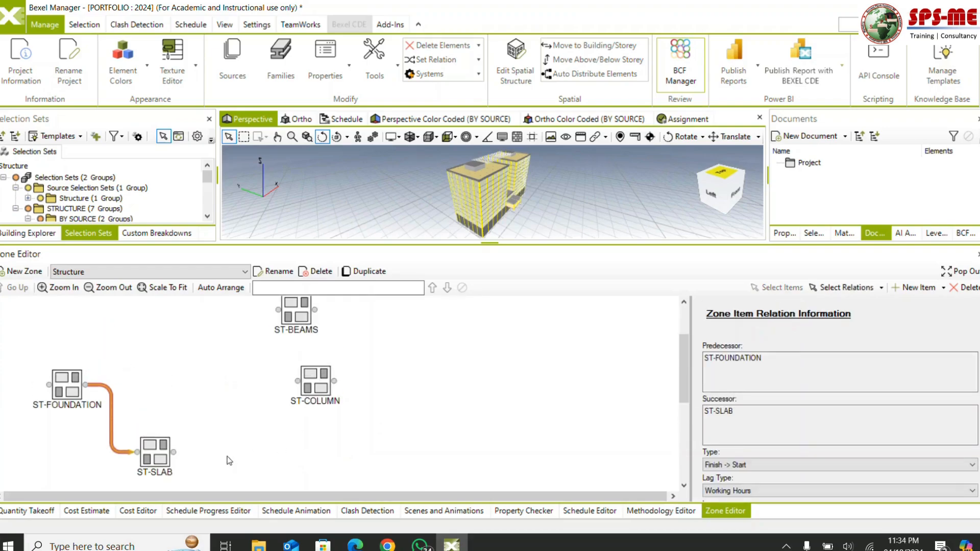
Step: Move ST-SLAB closer to ST-COLUMN and create relations from ST-SLAB to ST-COLUMN and to ST-BEAMS
{"action": "left_click_drag", "start_coordinate": [159, 460], "coordinate": [297, 381]}
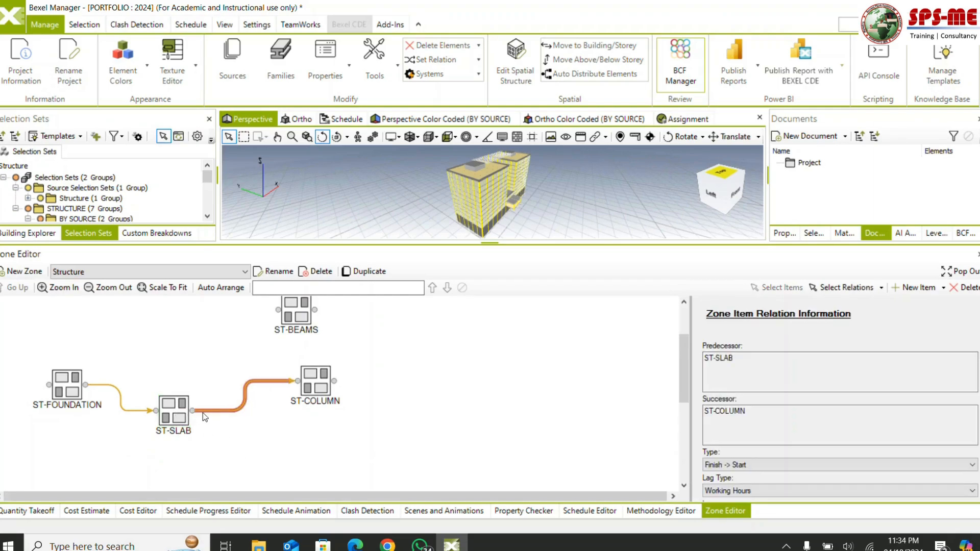
{"action": "left_click_drag", "start_coordinate": [196, 412], "coordinate": [278, 310]}
Step: Place ST-STAIRS and ST-WALL below ST-COLUMN, relate ST-SLAB to ST-WALL, and shift ST-COLUMN slightly away from ST-SLAB
{"action": "scroll", "coordinate": [277, 405], "scroll_direction": "down", "scroll_amount": 3}
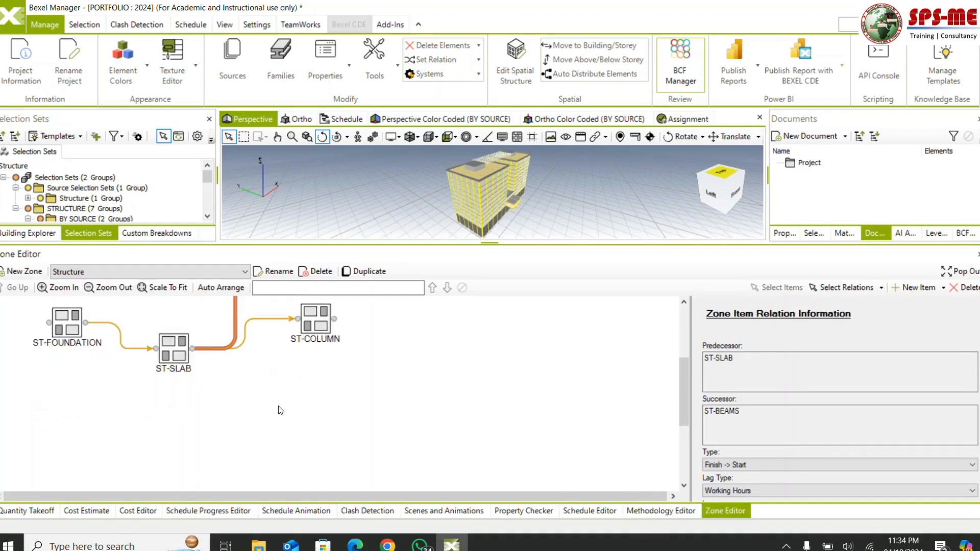
{"action": "left_click_drag", "start_coordinate": [368, 466], "coordinate": [293, 327]}
{"action": "left_click_drag", "start_coordinate": [385, 481], "coordinate": [228, 338]}
{"action": "scroll", "coordinate": [255, 372], "scroll_direction": "up", "scroll_amount": 5}
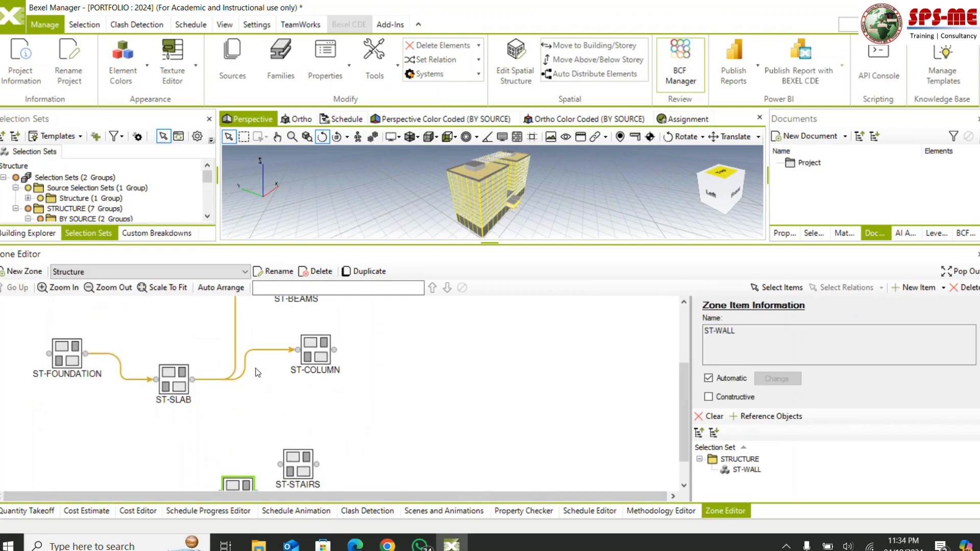
{"action": "left_click_drag", "start_coordinate": [239, 485], "coordinate": [366, 414]}
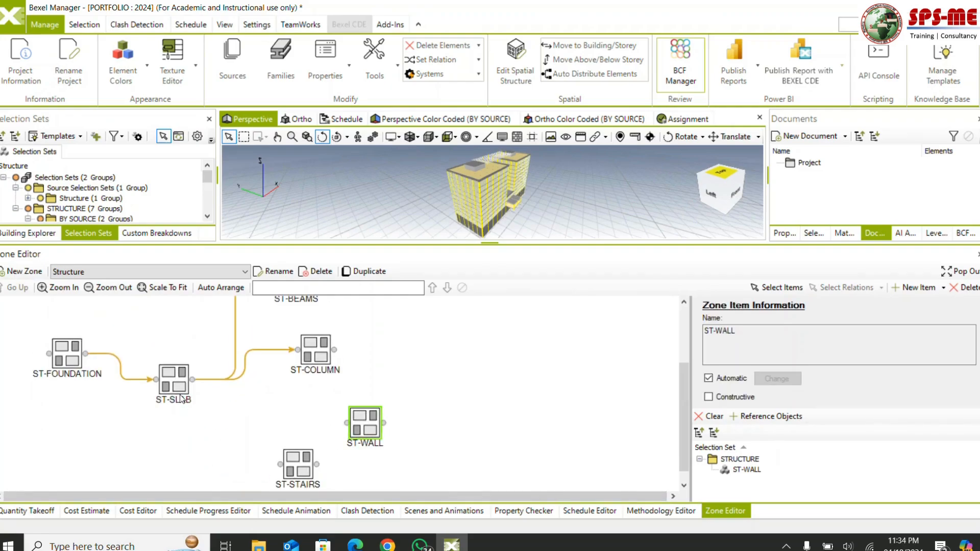
{"action": "left_click_drag", "start_coordinate": [191, 380], "coordinate": [345, 428]}
{"action": "left_click_drag", "start_coordinate": [324, 364], "coordinate": [349, 354]}
{"action": "scroll", "coordinate": [285, 449], "scroll_direction": "up", "scroll_amount": 1}
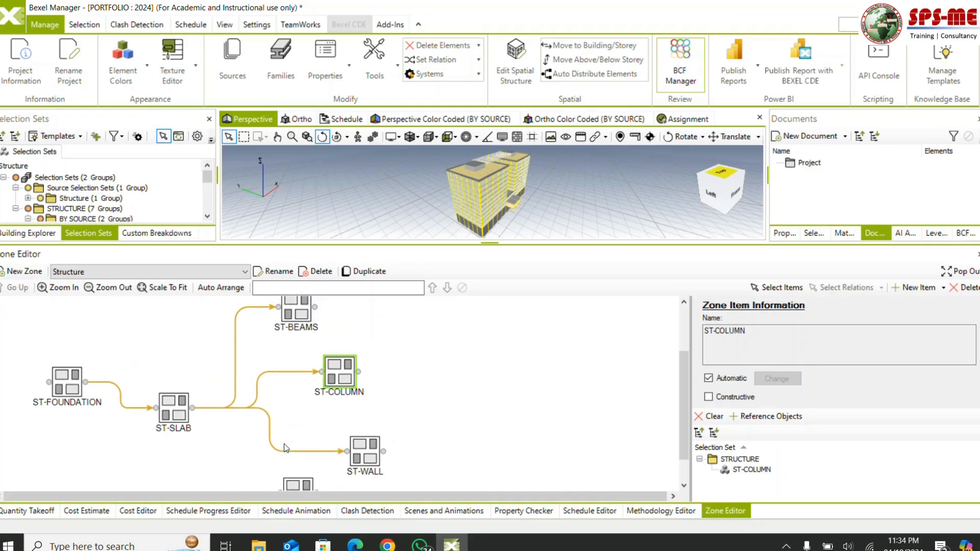
Step: Delete the relation from ST-SLAB to ST-BEAMS
{"action": "left_click", "coordinate": [236, 349]}
{"action": "key", "text": "Delete"}
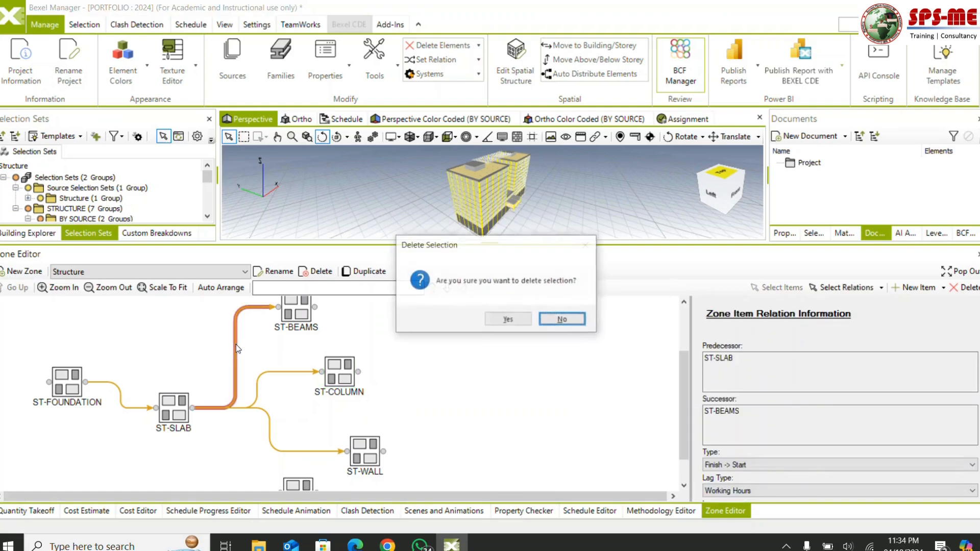
{"action": "left_click", "coordinate": [515, 323]}
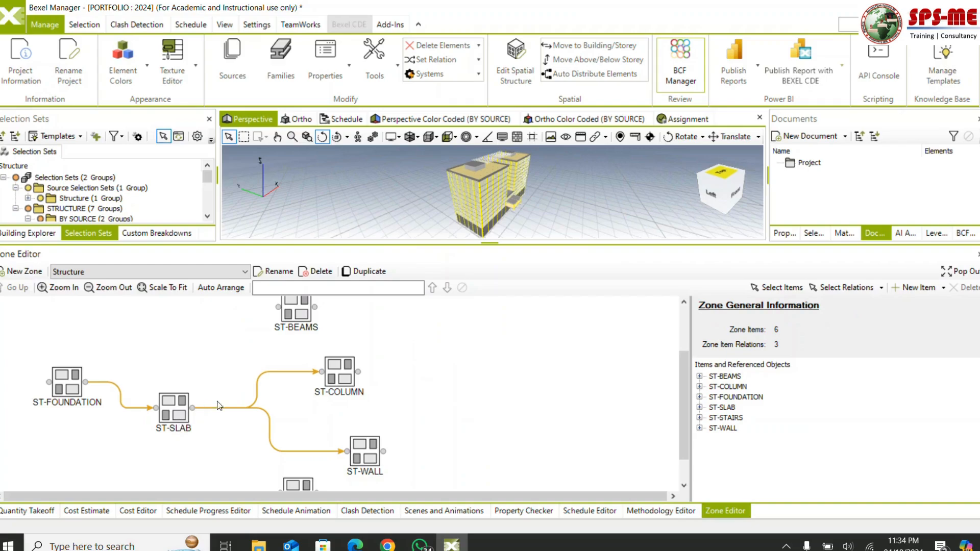
Step: Place ST-BEAMS after ST-COLUMN and create relations to it from both ST-COLUMN and ST-WALL
{"action": "left_click_drag", "start_coordinate": [299, 323], "coordinate": [444, 388]}
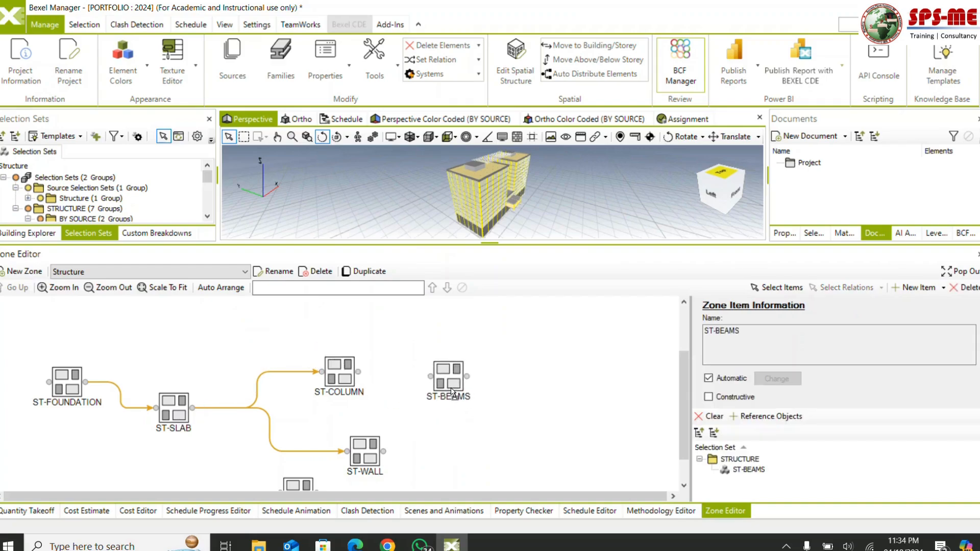
{"action": "left_click_drag", "start_coordinate": [358, 372], "coordinate": [423, 372]}
{"action": "mouse_move", "coordinate": [383, 451]}
{"action": "left_mouse_down"}
{"action": "mouse_move", "coordinate": [398, 453]}
{"action": "mouse_move", "coordinate": [423, 372]}
{"action": "left_mouse_up"}
Step: Place ST-STAIRS just below ST-WALL and create a relation from ST-SLAB to ST-STAIRS
{"action": "scroll", "coordinate": [318, 440], "scroll_direction": "down", "scroll_amount": 2}
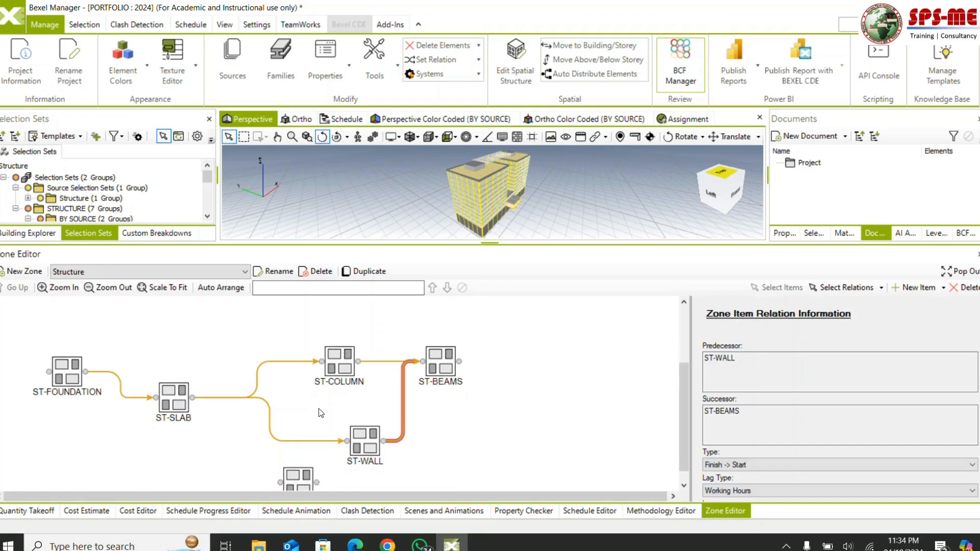
{"action": "left_click", "coordinate": [314, 458]}
{"action": "left_click_drag", "start_coordinate": [312, 455], "coordinate": [313, 458]}
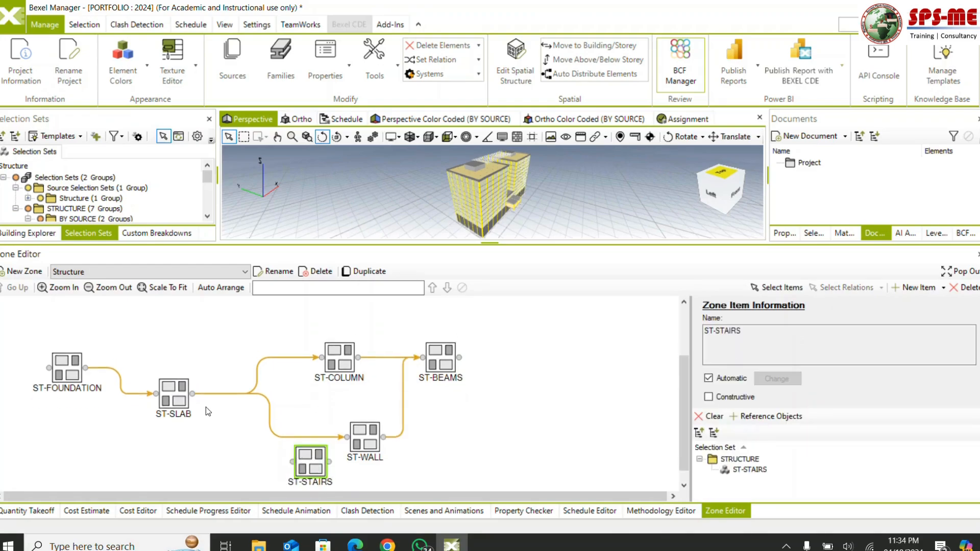
{"action": "left_click_drag", "start_coordinate": [192, 394], "coordinate": [287, 462]}
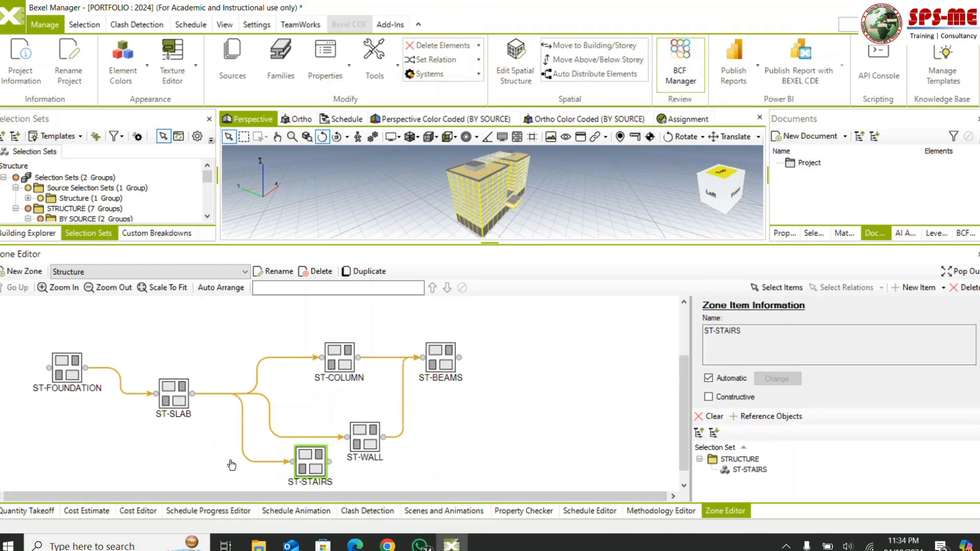
{"action": "left_click", "coordinate": [269, 468]}
{"action": "left_click", "coordinate": [482, 446]}
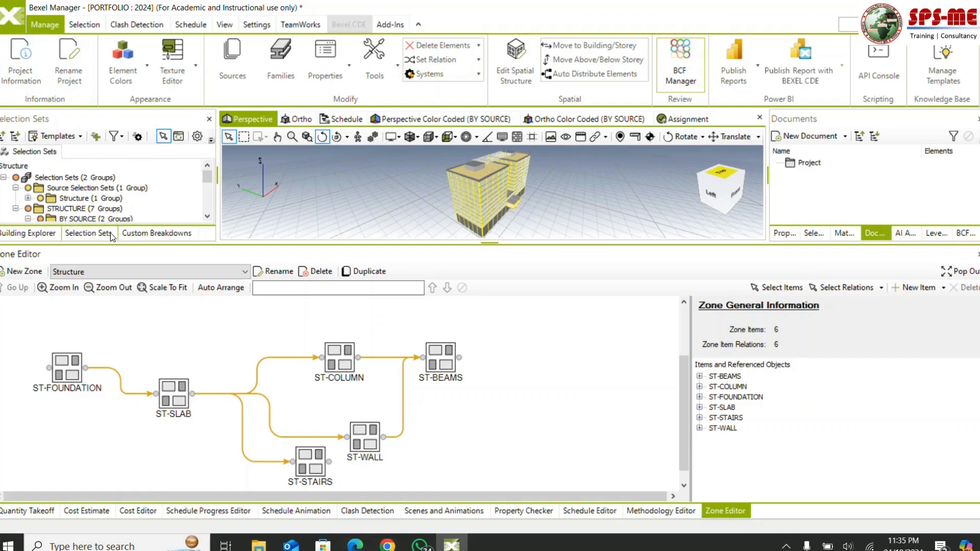
{"action": "left_click", "coordinate": [104, 275]}
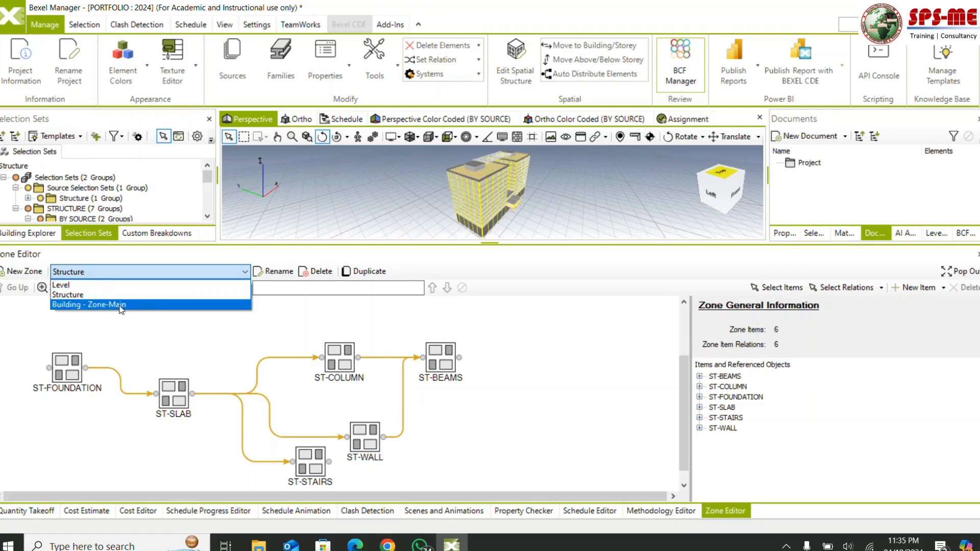
{"action": "left_click", "coordinate": [522, 433]}
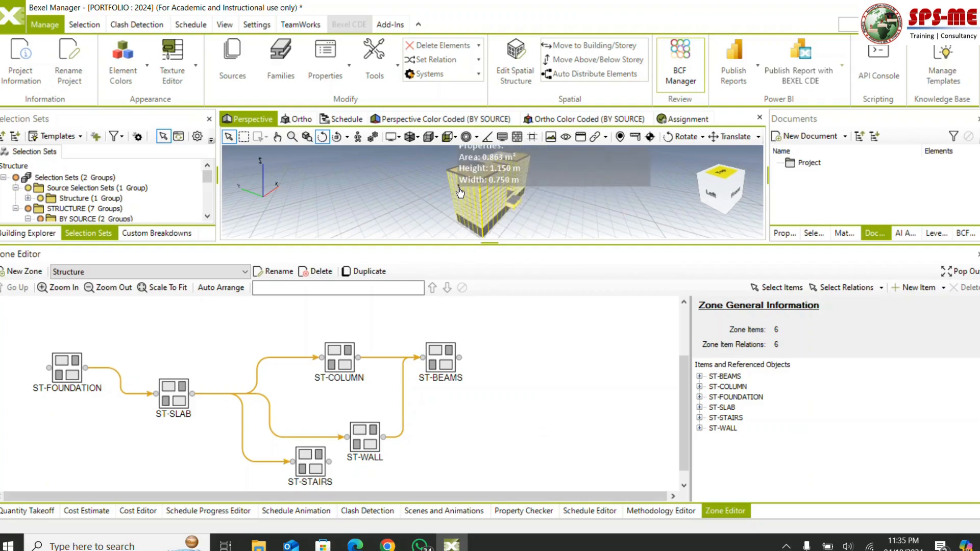
Step: Create a new schedule creation template named Construction Sequence
{"action": "left_click", "coordinate": [194, 29]}
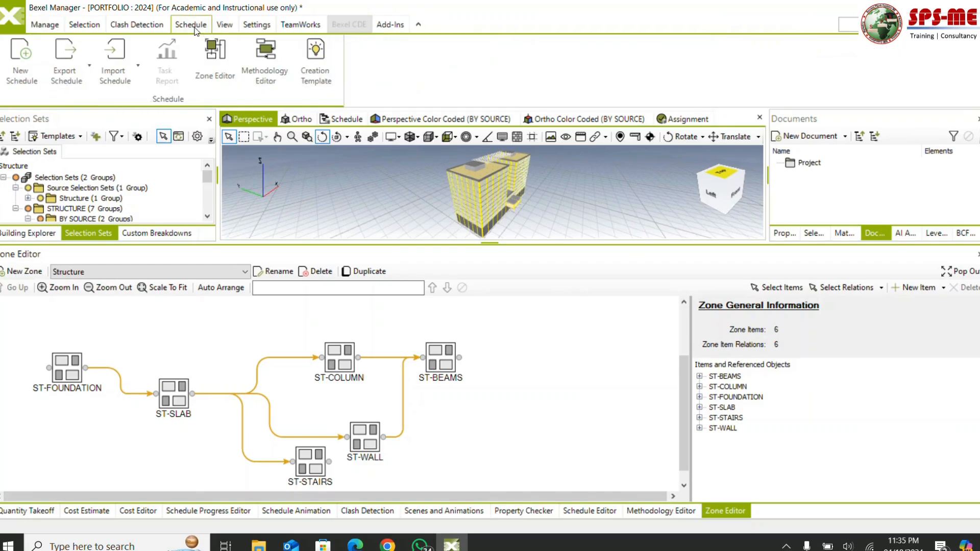
{"action": "left_click", "coordinate": [326, 63]}
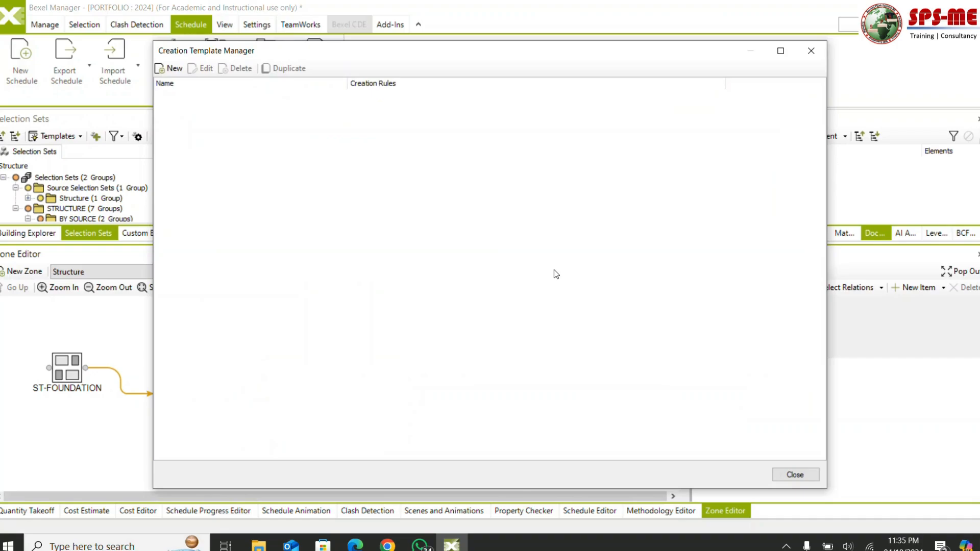
{"action": "left_click", "coordinate": [169, 70]}
{"action": "left_click", "coordinate": [238, 69]}
{"action": "type", "text": "Construction Sequence"}
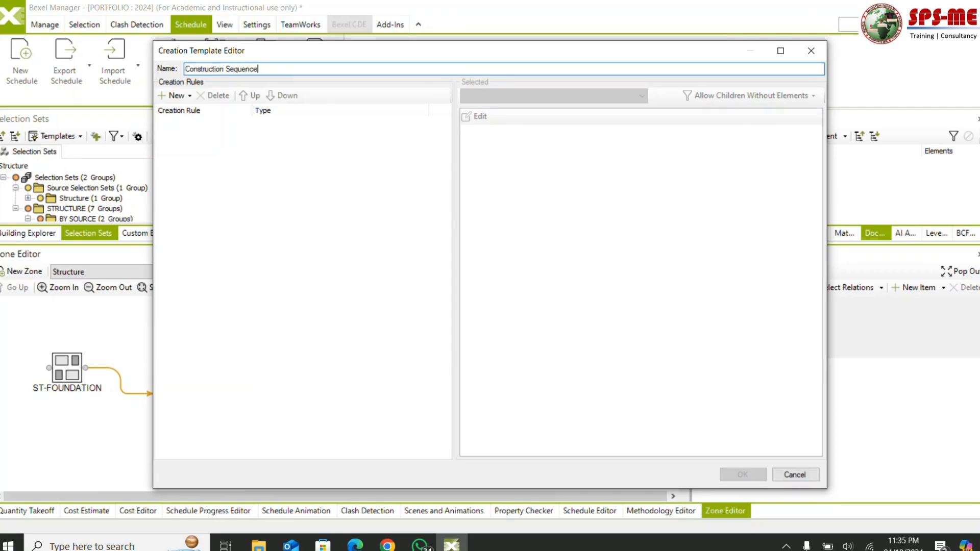
Step: Add one dynamic Zone Levels creation rule that covers Building - Zone-Main, Level and Structure together
{"action": "left_click", "coordinate": [189, 96]}
{"action": "left_click", "coordinate": [197, 126]}
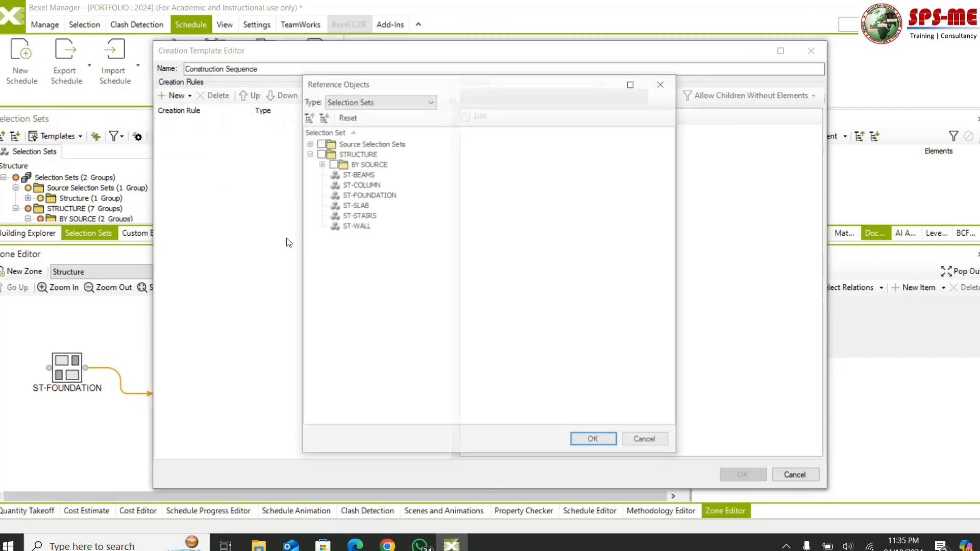
{"action": "left_click", "coordinate": [372, 105]}
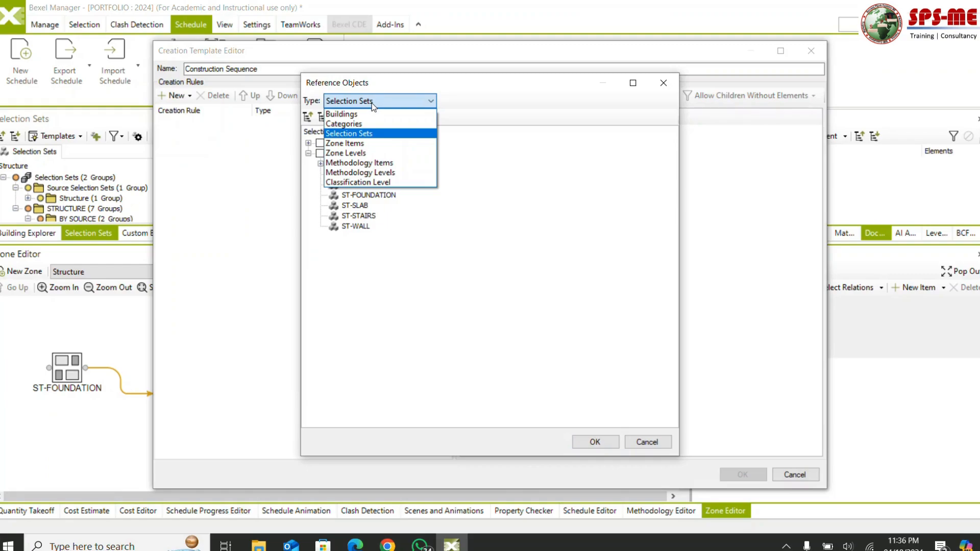
{"action": "left_click", "coordinate": [375, 153]}
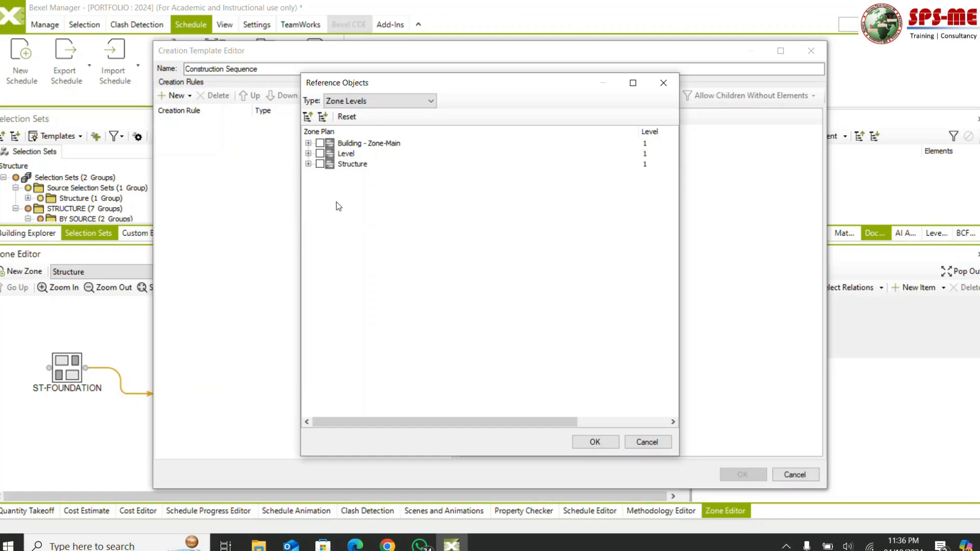
{"action": "left_click", "coordinate": [320, 154]}
{"action": "left_click", "coordinate": [320, 164]}
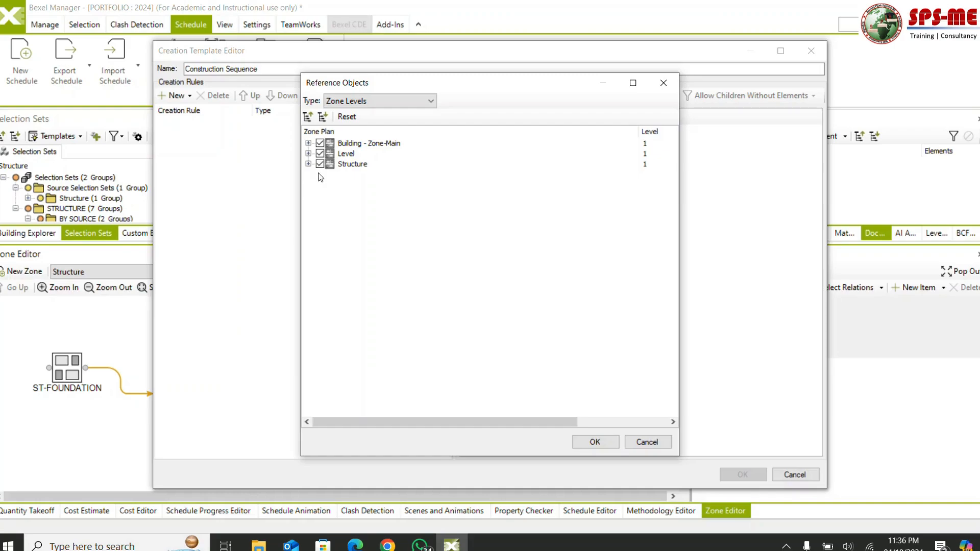
{"action": "left_click", "coordinate": [594, 442]}
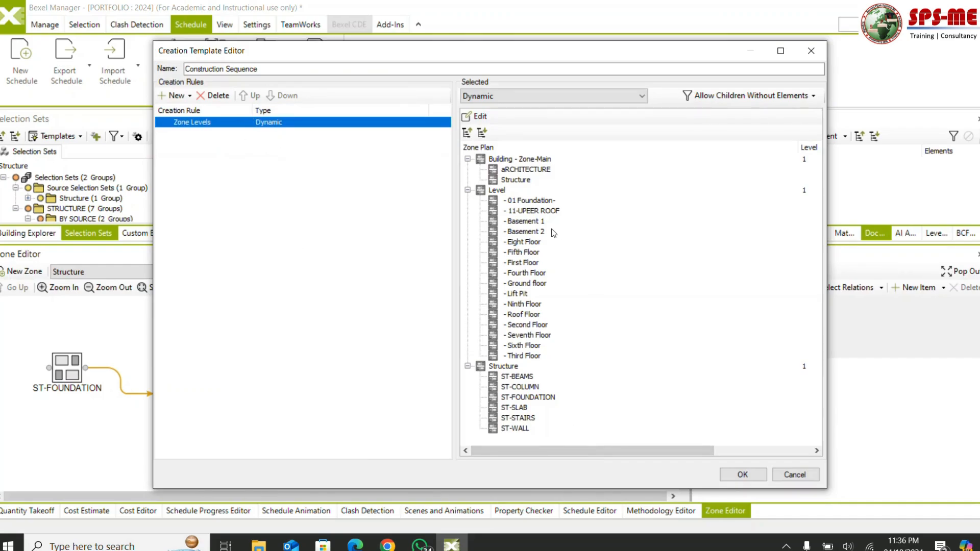
Step: Delete the combined Zone Levels creation rule from the template
{"action": "left_click", "coordinate": [214, 95]}
{"action": "left_click", "coordinate": [526, 320]}
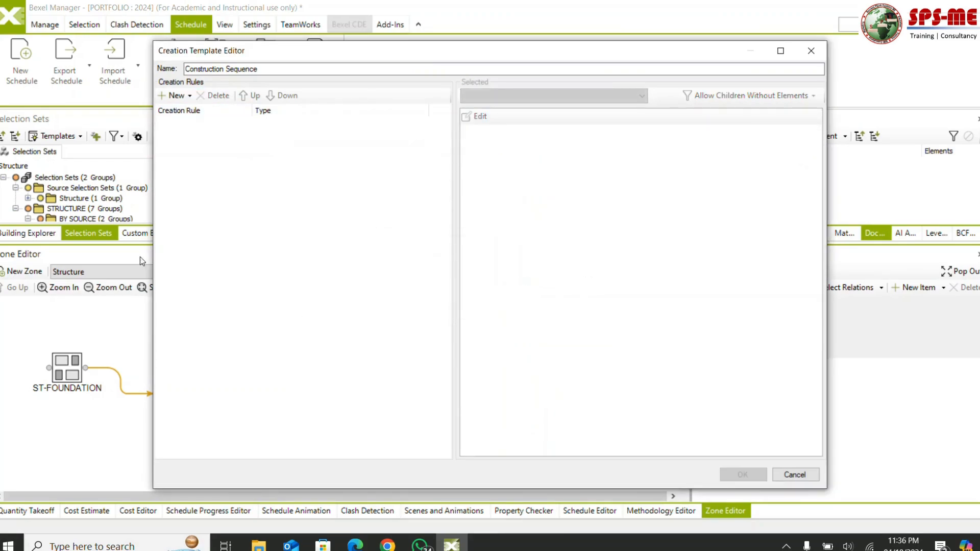
Step: Add a dynamic Zone Levels creation rule for Building - Zone-Main only and save the Construction Sequence template
{"action": "left_click", "coordinate": [186, 96]}
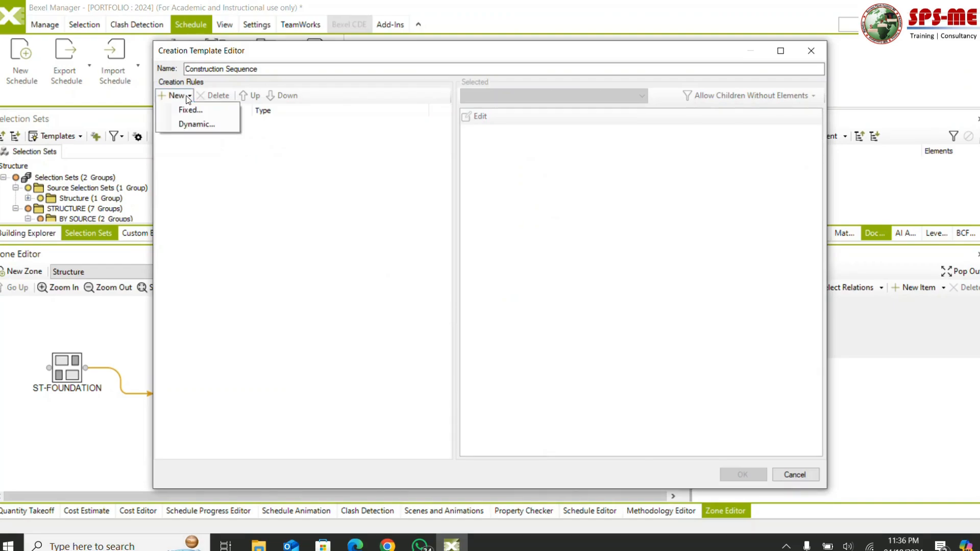
{"action": "left_click", "coordinate": [203, 123]}
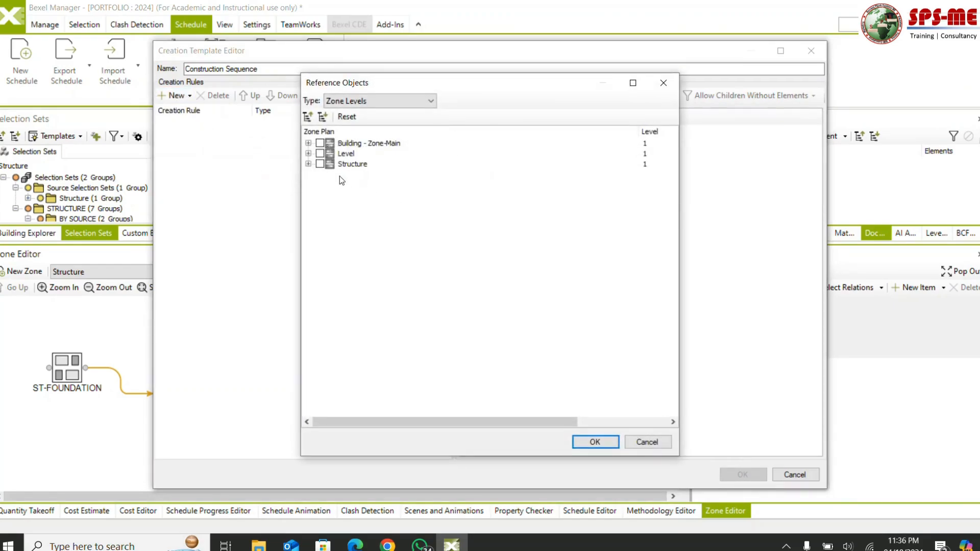
{"action": "left_click", "coordinate": [321, 143]}
{"action": "left_click", "coordinate": [595, 442]}
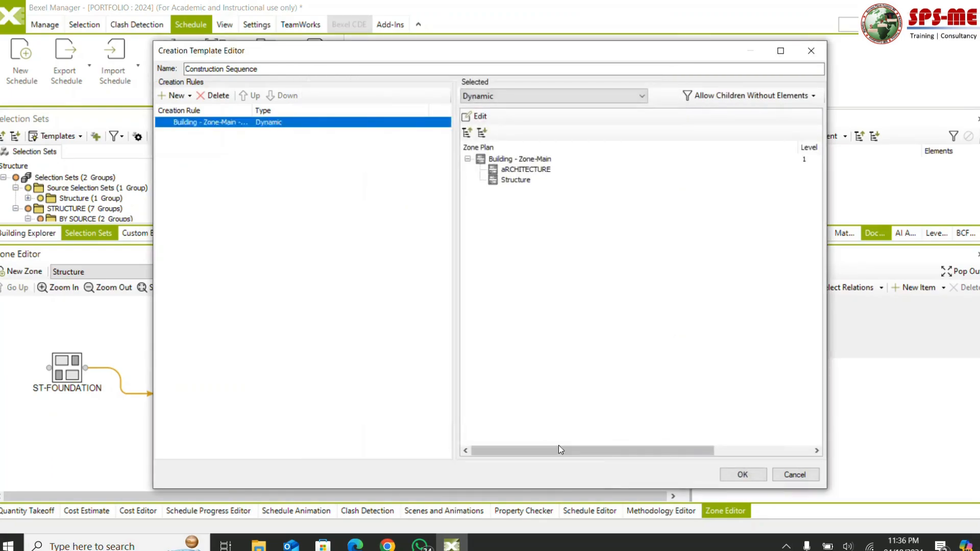
{"action": "left_click", "coordinate": [729, 476]}
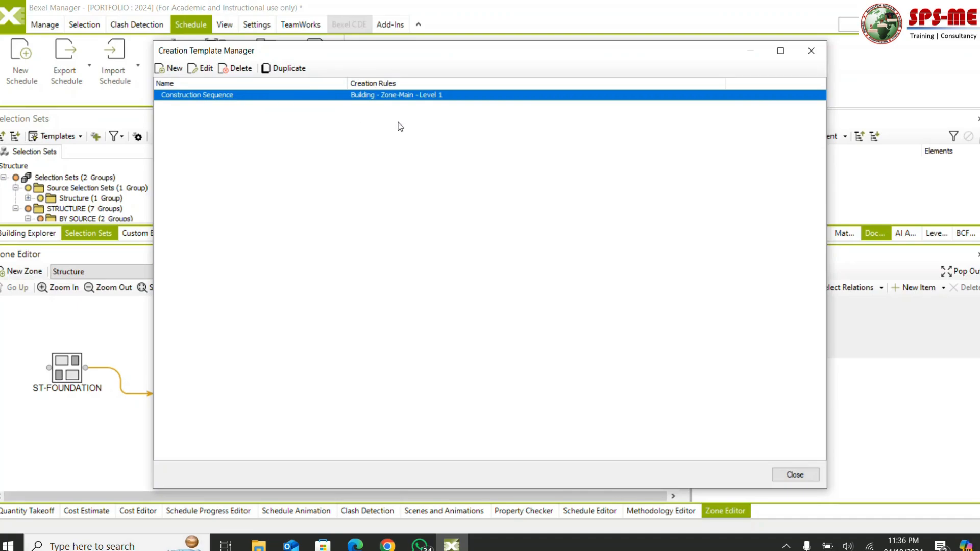
Step: Reopen the Construction Sequence template for editing and add a separate dynamic Zone Levels rule for Level
{"action": "left_click", "coordinate": [211, 69]}
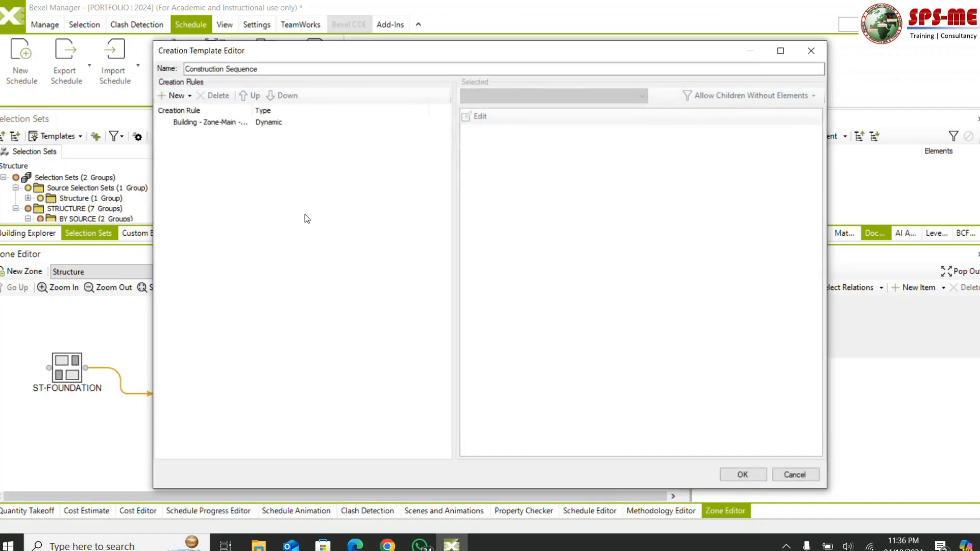
{"action": "left_click", "coordinate": [175, 95]}
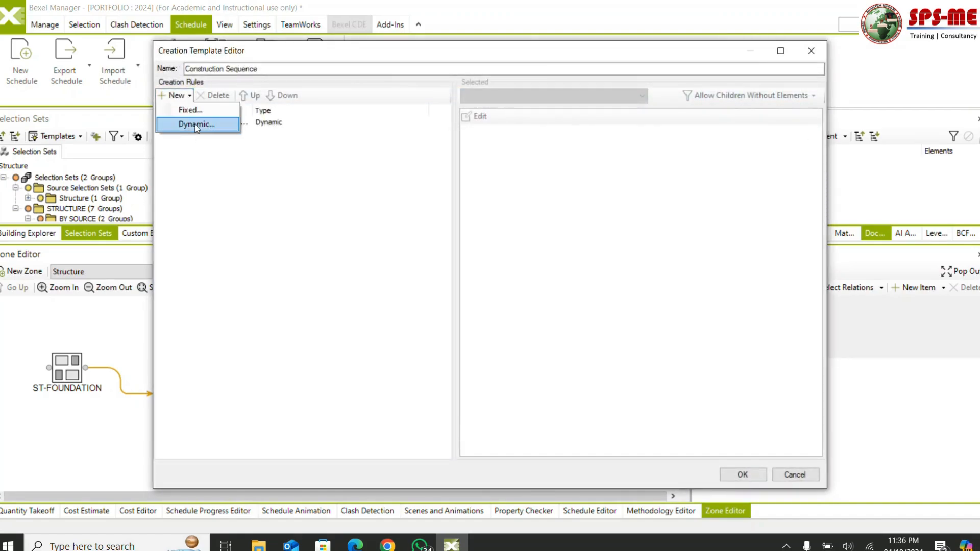
{"action": "left_click", "coordinate": [196, 125]}
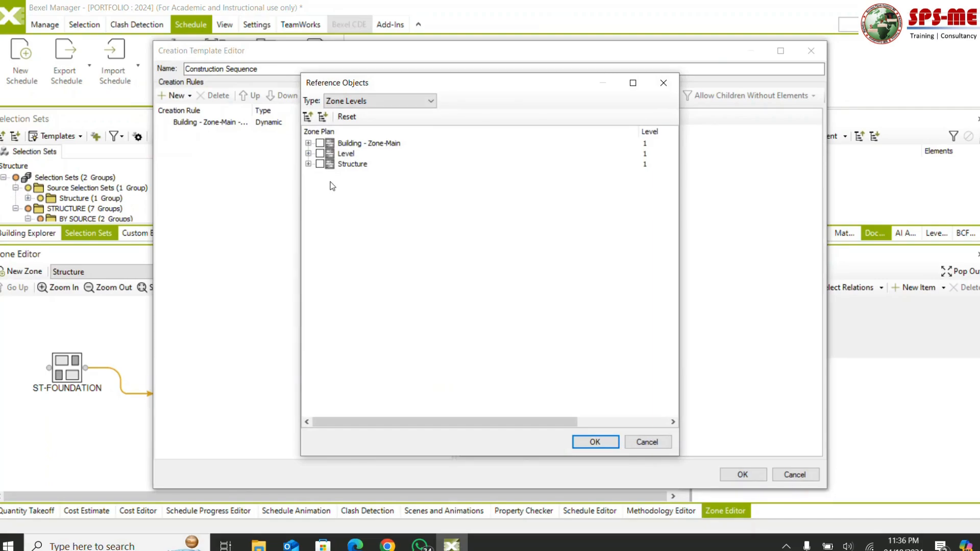
{"action": "left_click", "coordinate": [320, 154]}
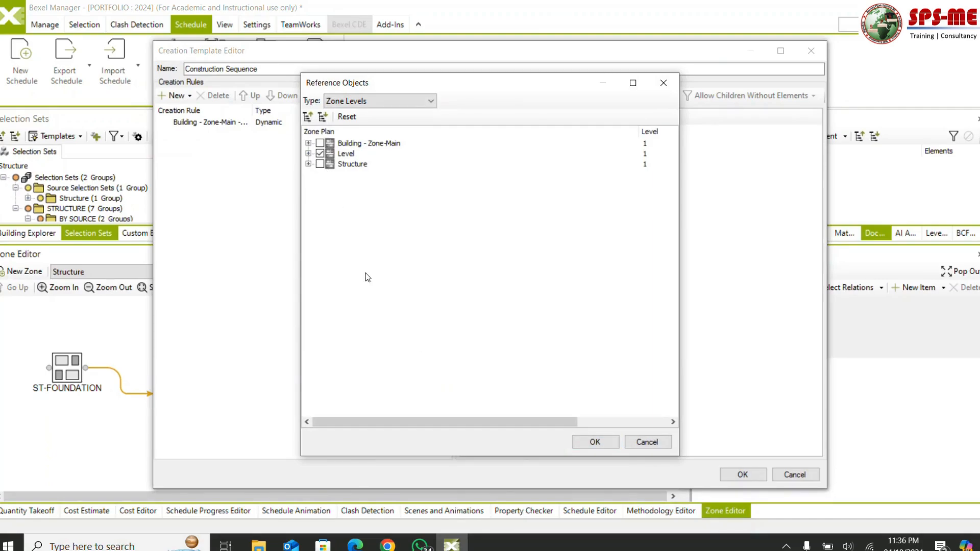
{"action": "left_click", "coordinate": [591, 440]}
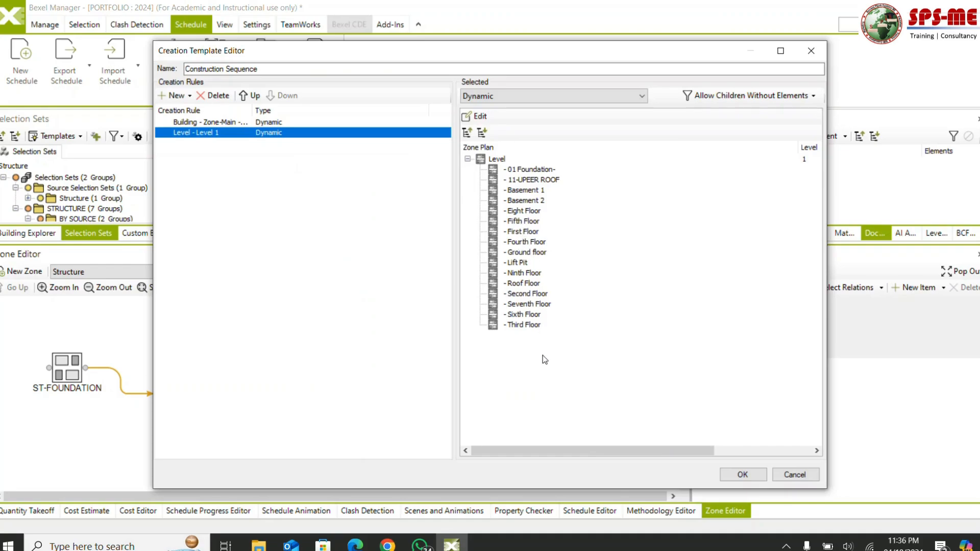
{"action": "left_click", "coordinate": [323, 246]}
Step: Add a third dynamic Zone Levels creation rule to the template, covering Structure
{"action": "left_click", "coordinate": [178, 96]}
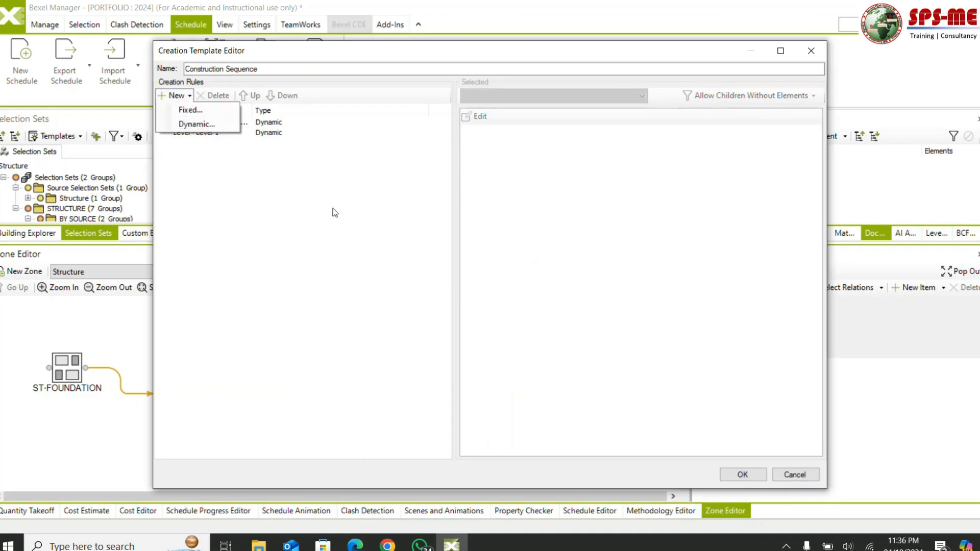
{"action": "left_click", "coordinate": [202, 125]}
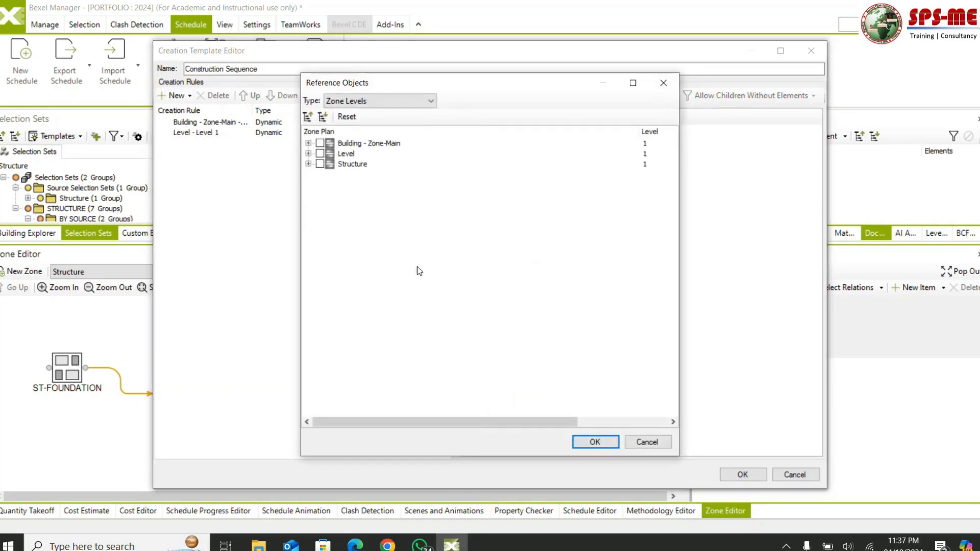
{"action": "left_click", "coordinate": [320, 164]}
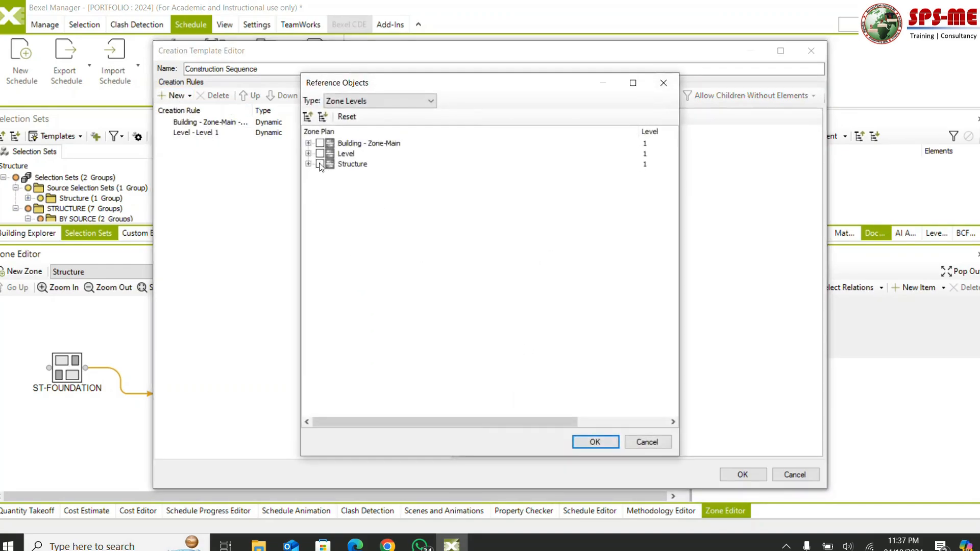
{"action": "left_click", "coordinate": [594, 442]}
{"action": "left_click", "coordinate": [295, 273]}
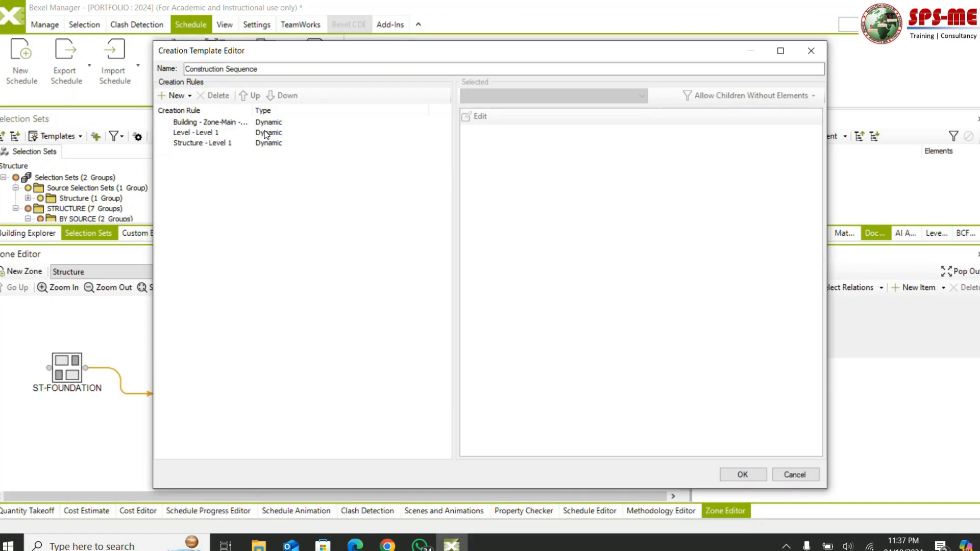
Step: Check the zones covered by the Building - Zone-Main and Structure rules, then save the template and close the template manager
{"action": "left_click", "coordinate": [237, 124]}
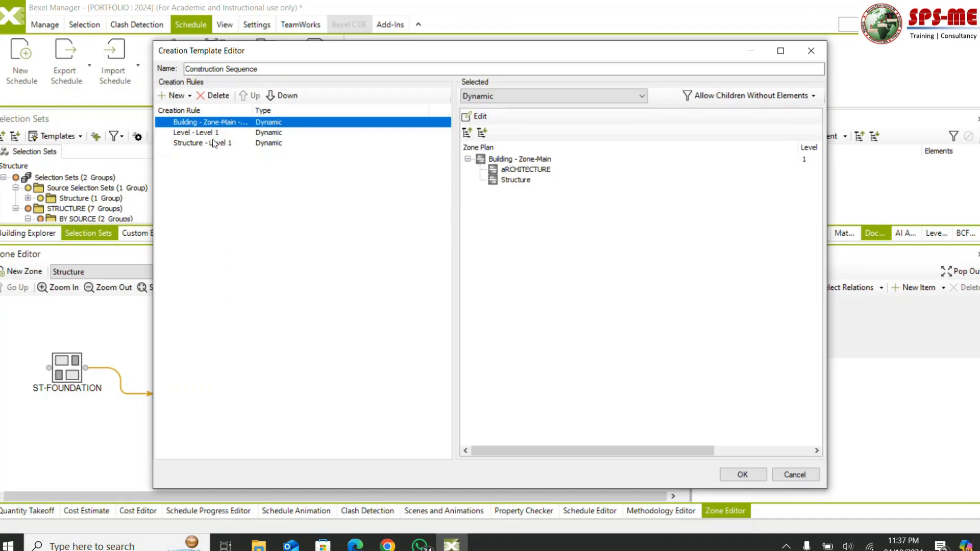
{"action": "left_click", "coordinate": [198, 144]}
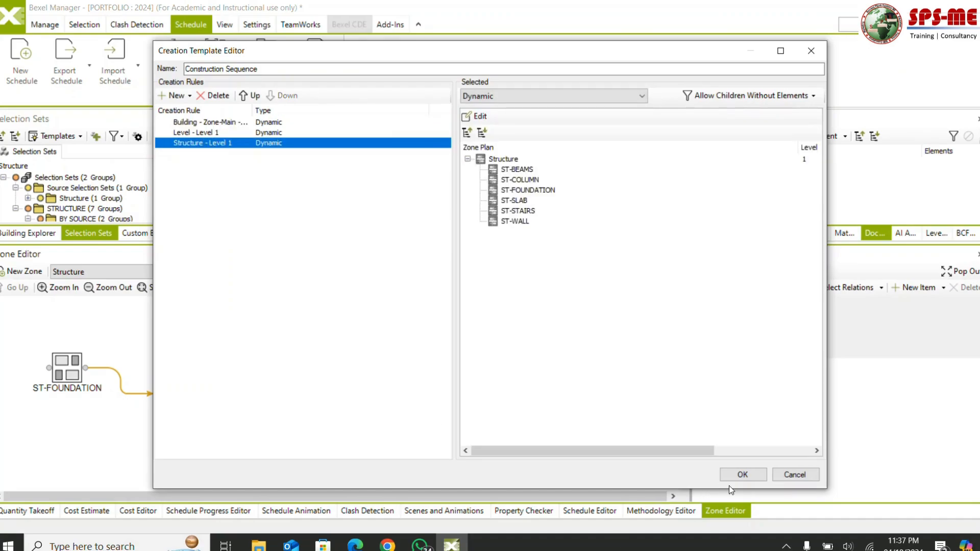
{"action": "left_click", "coordinate": [743, 475]}
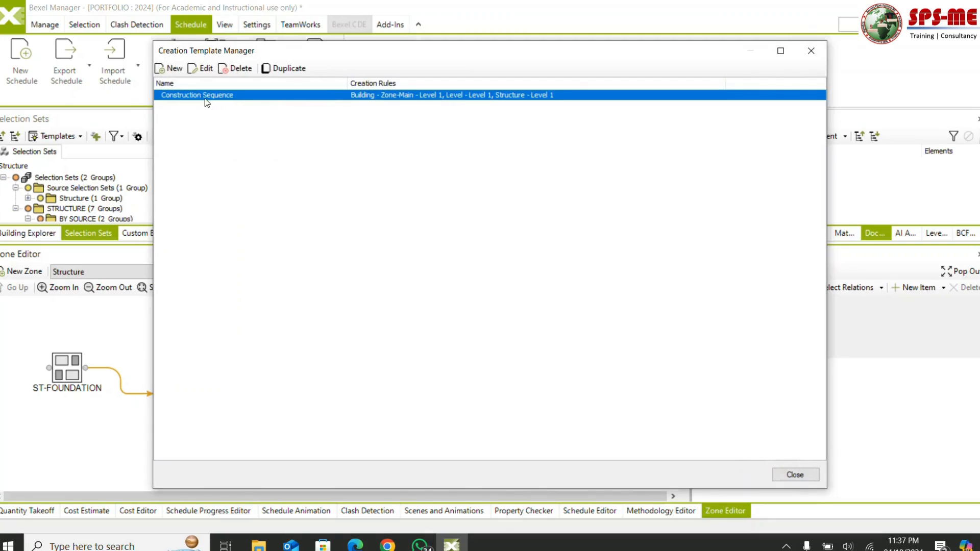
{"action": "left_click", "coordinate": [795, 476]}
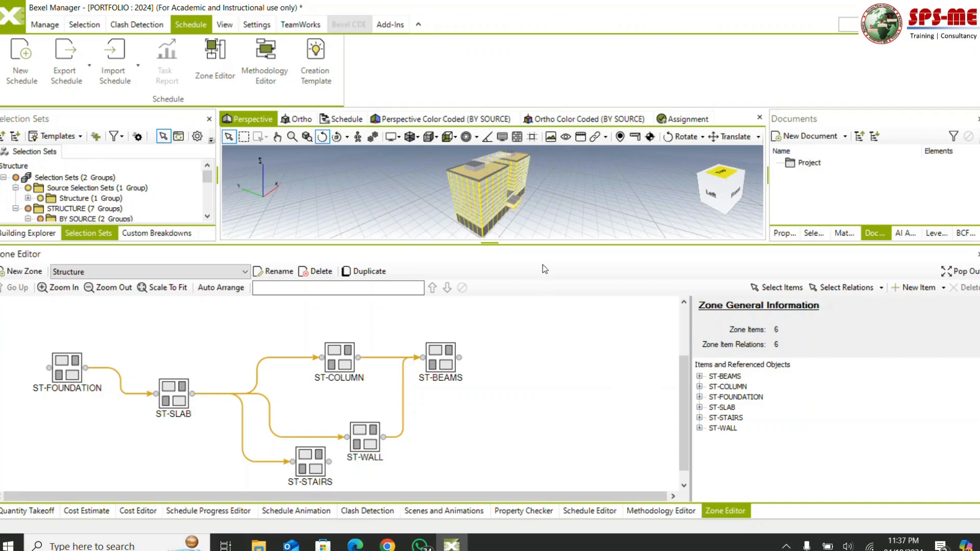
Step: Create a new schedule named Construction Sequence in the Schedule Editor, with no baseline
{"action": "left_click_drag", "start_coordinate": [548, 242], "coordinate": [531, 397]}
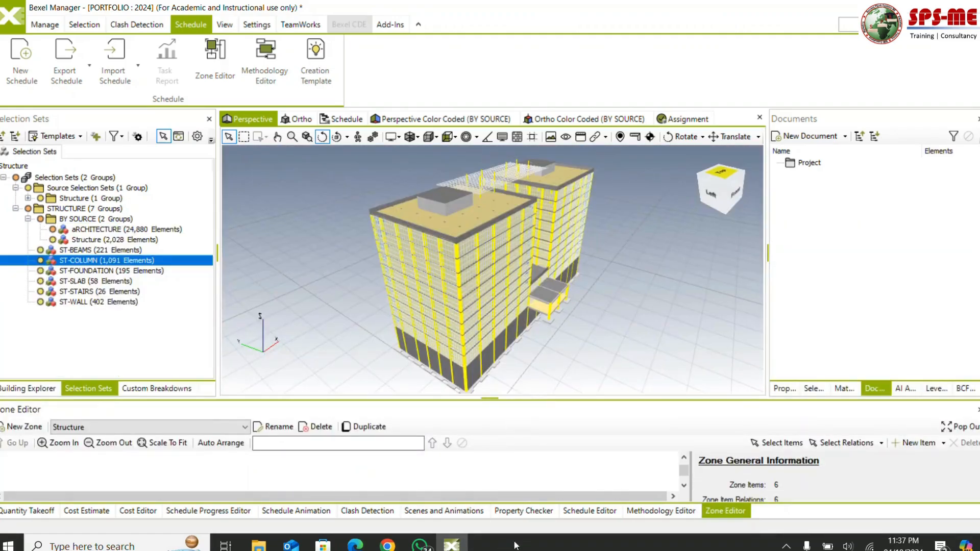
{"action": "left_click", "coordinate": [601, 513]}
{"action": "left_click_drag", "start_coordinate": [306, 399], "coordinate": [311, 368]}
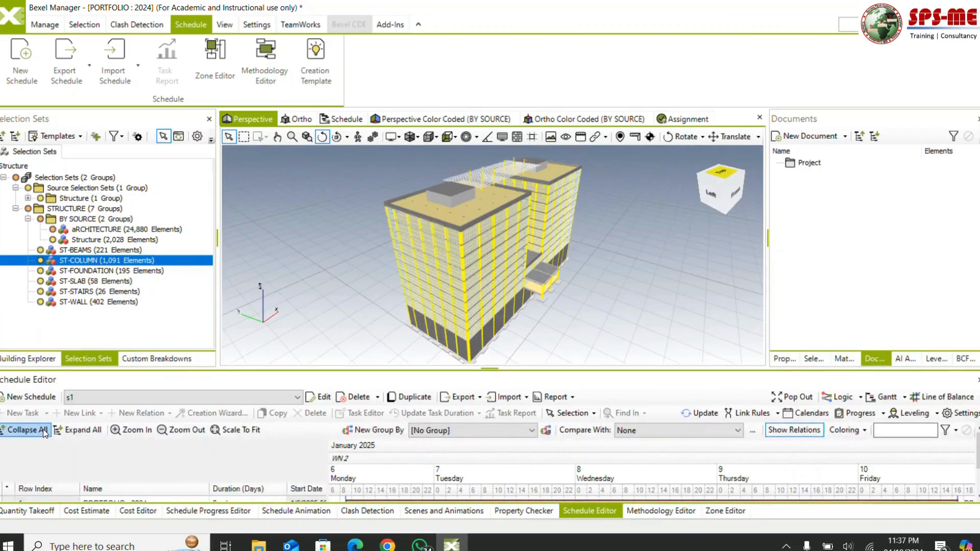
{"action": "left_click", "coordinate": [43, 401]}
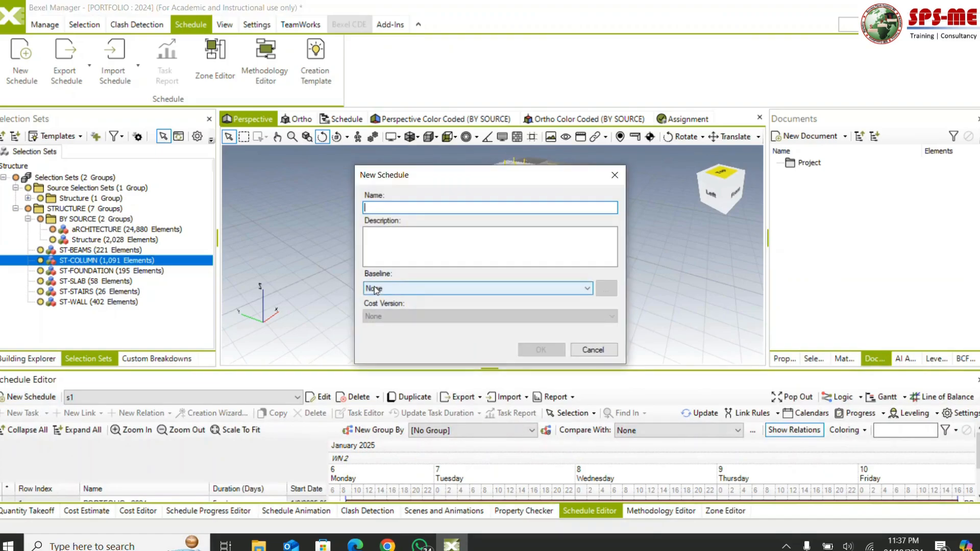
{"action": "type", "text": "Con"}
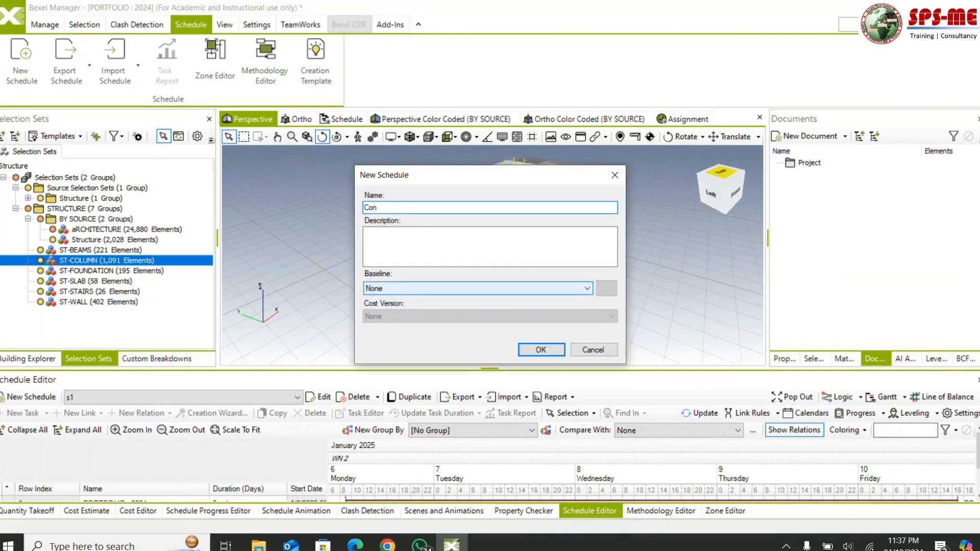
{"action": "type", "text": "struction Sequence"}
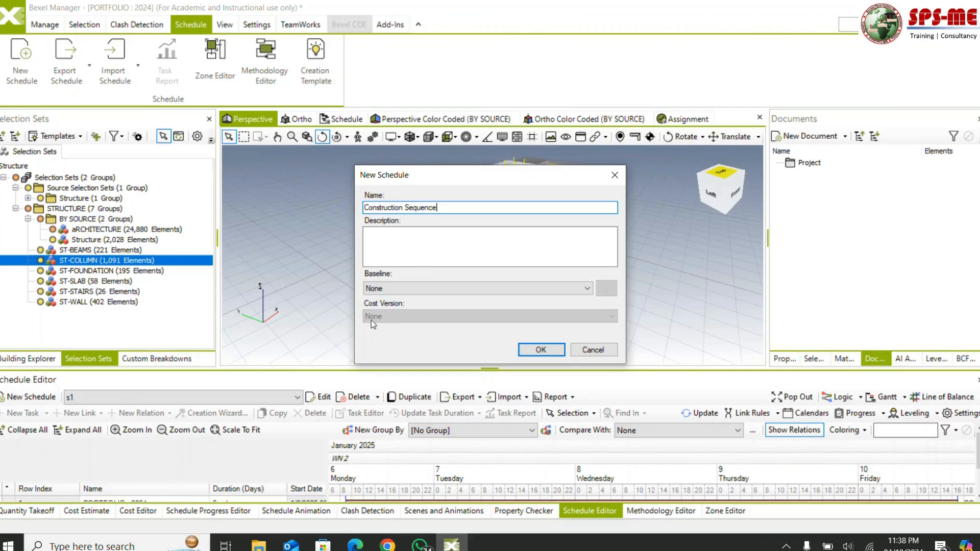
{"action": "left_click", "coordinate": [541, 350]}
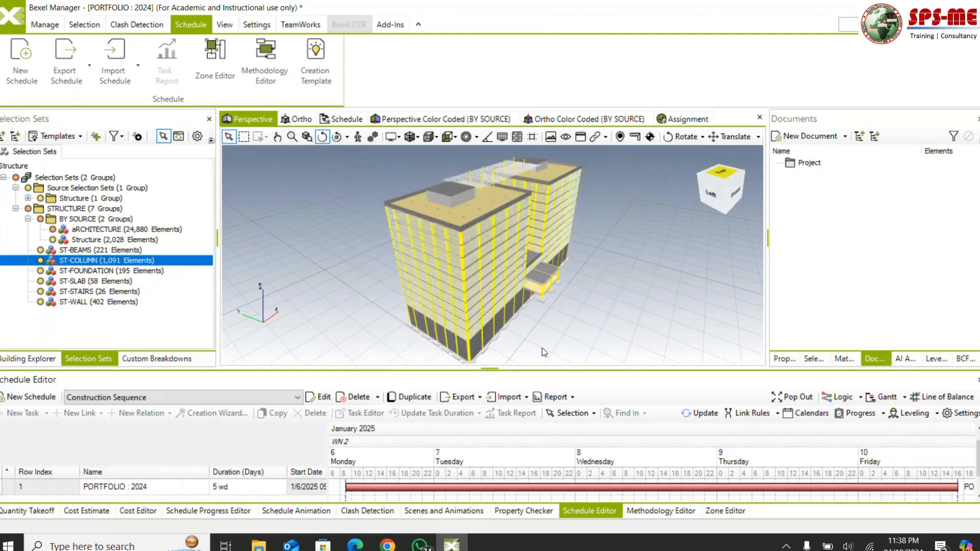
{"action": "left_click_drag", "start_coordinate": [208, 368], "coordinate": [208, 346]}
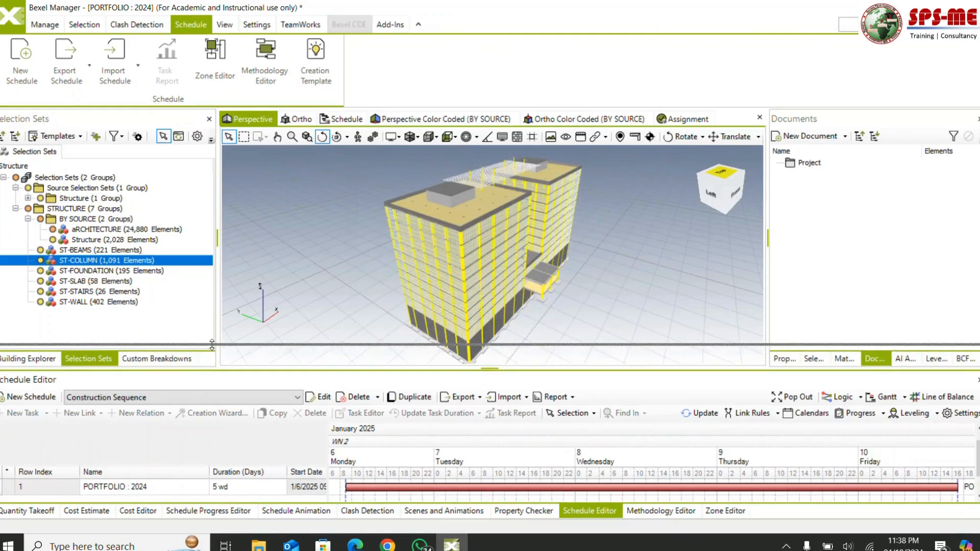
{"action": "right_click", "coordinate": [169, 486]}
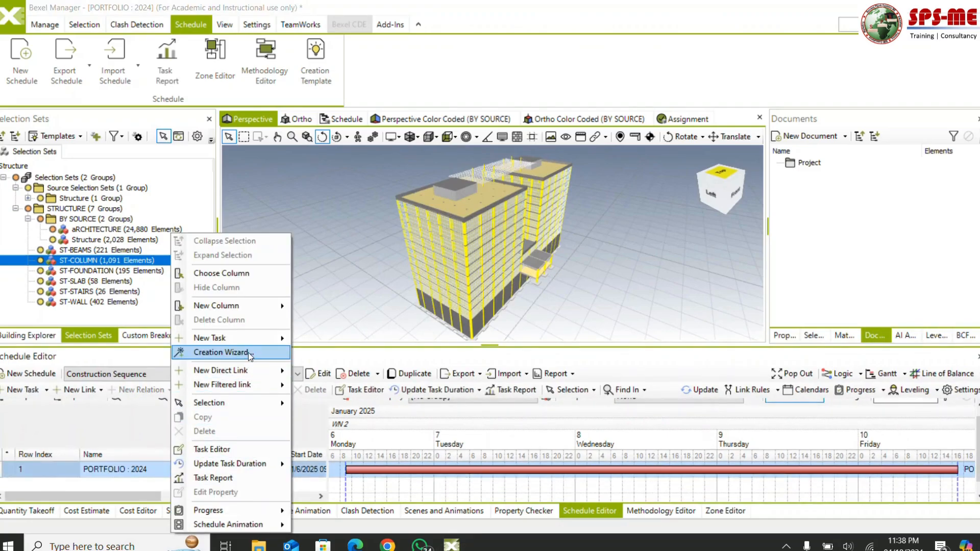
{"action": "left_click", "coordinate": [100, 424]}
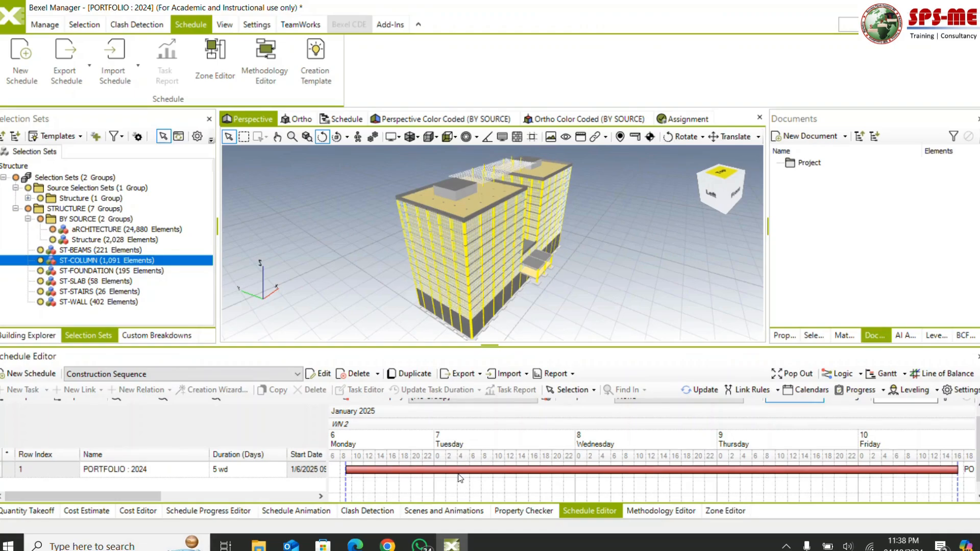
{"action": "right_click", "coordinate": [193, 485]}
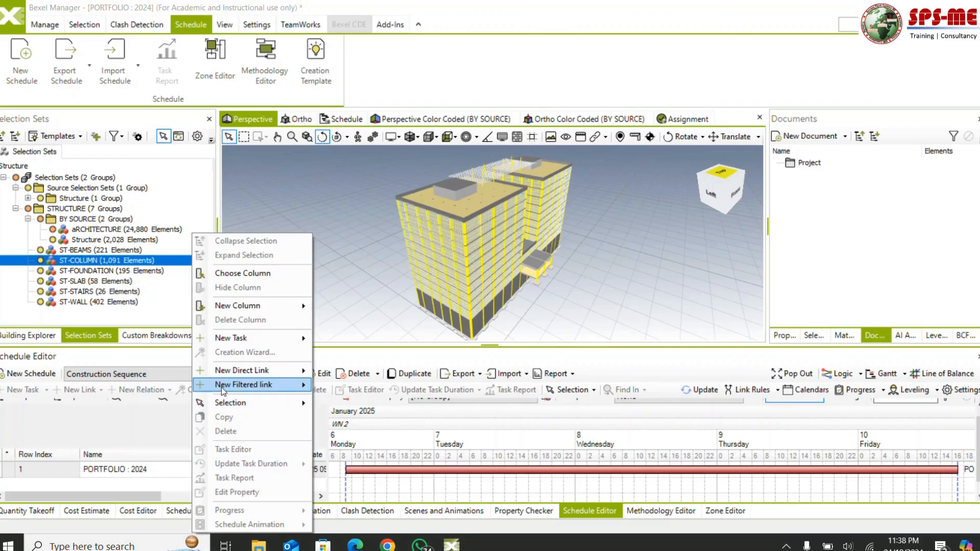
{"action": "mouse_move", "coordinate": [230, 385]}
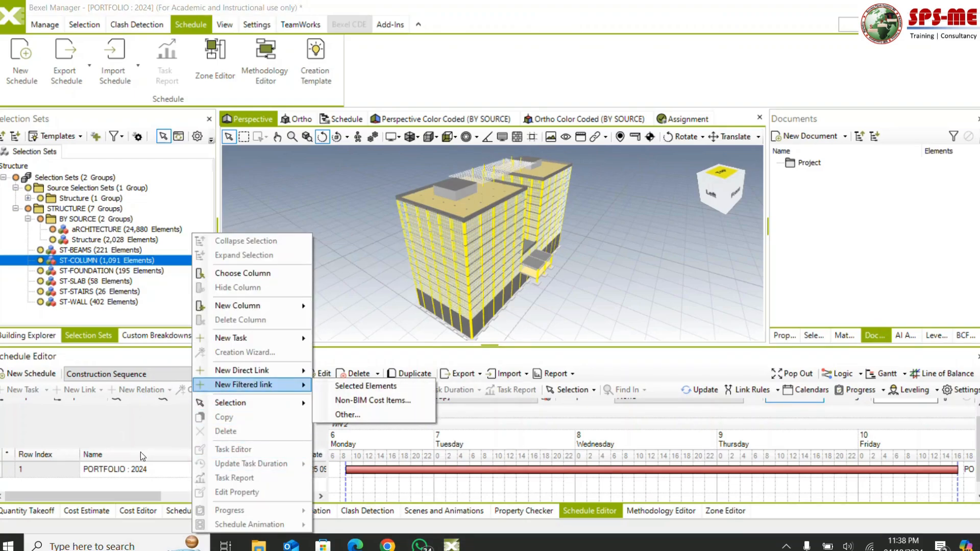
{"action": "left_click", "coordinate": [104, 485]}
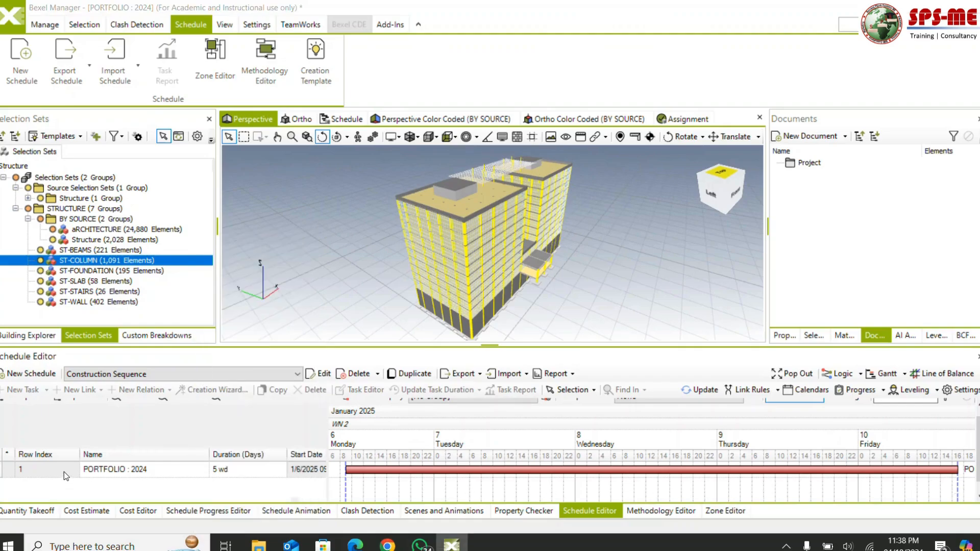
{"action": "right_click", "coordinate": [63, 472]}
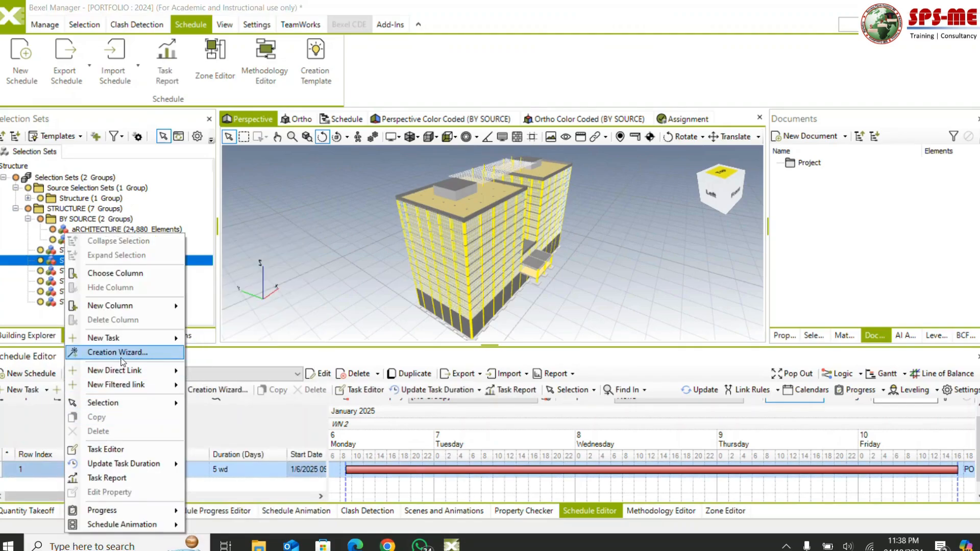
{"action": "left_click", "coordinate": [182, 491]}
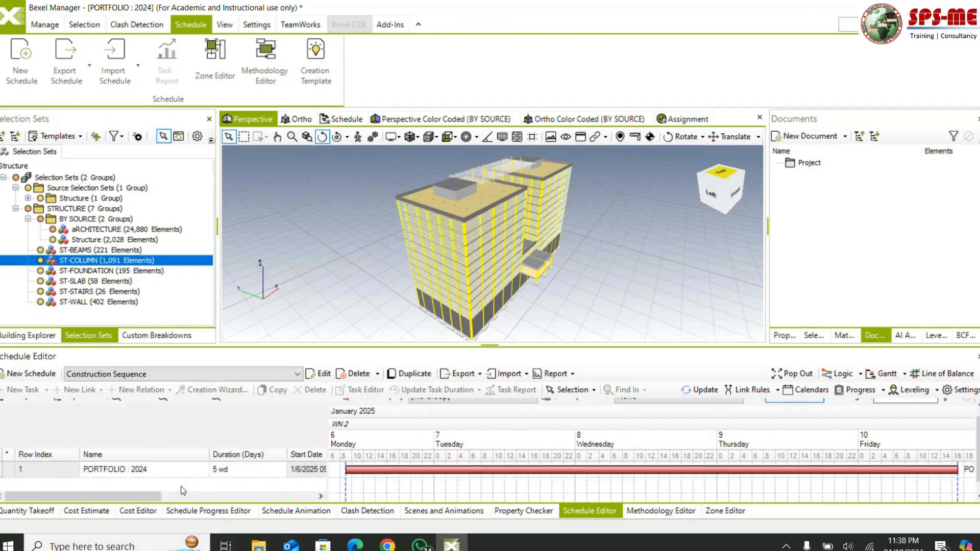
Step: Generate the tasks under PORTFOLIO : 2024 with the Creation Wizard, loading the Construction Sequence creation template
{"action": "right_click", "coordinate": [80, 477]}
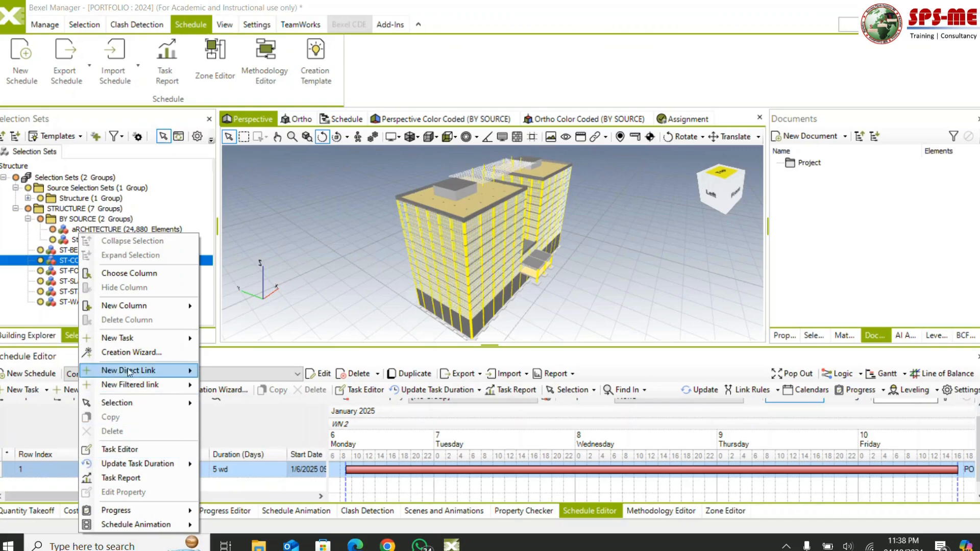
{"action": "left_click", "coordinate": [163, 354]}
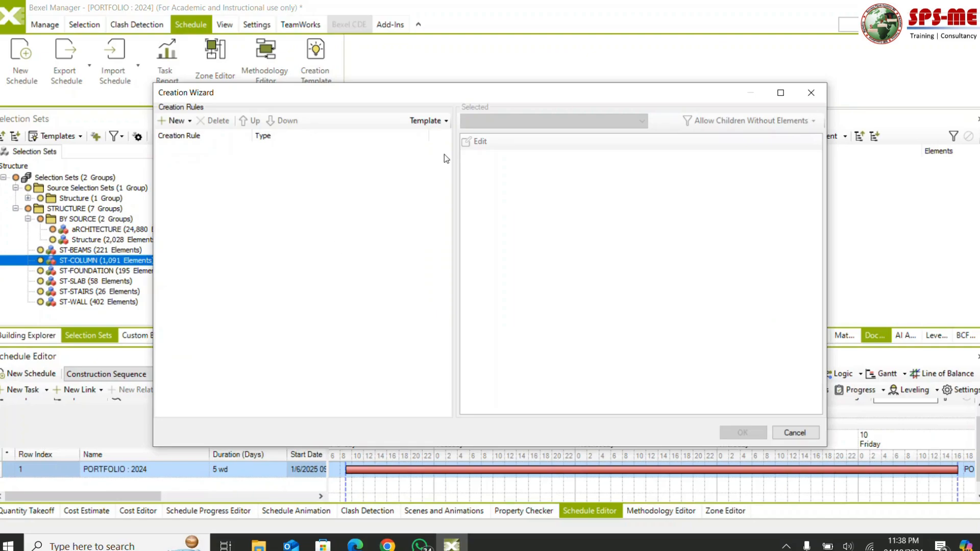
{"action": "left_click", "coordinate": [442, 123]}
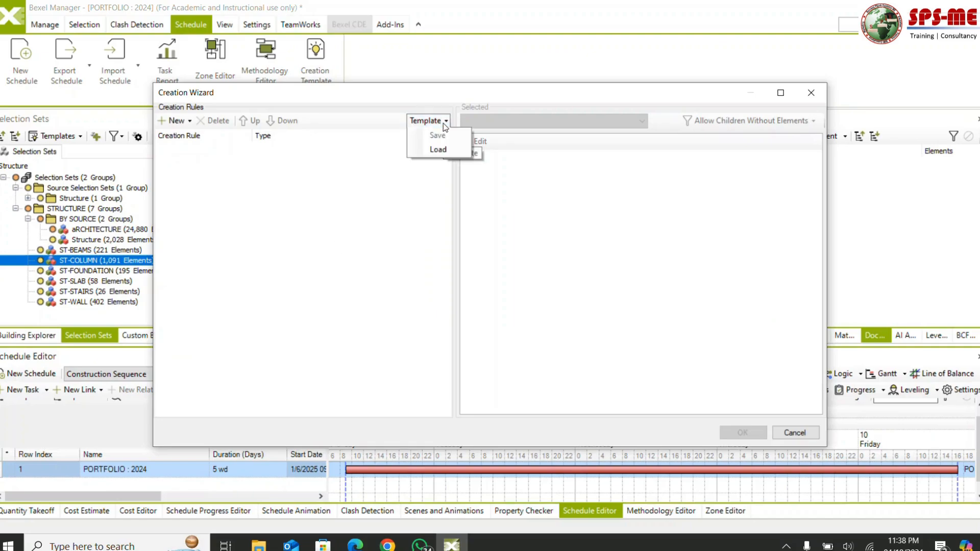
{"action": "left_click", "coordinate": [438, 149]}
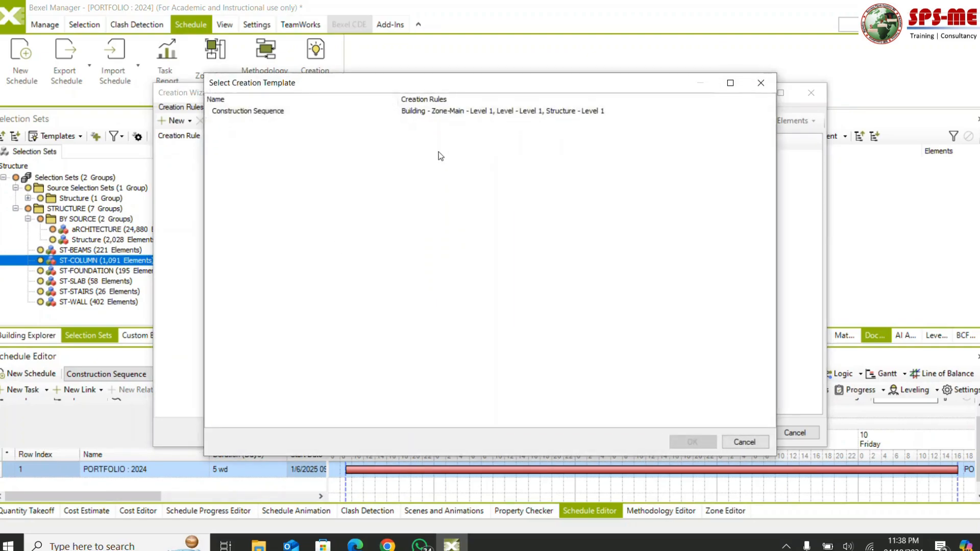
{"action": "left_click", "coordinate": [277, 112]}
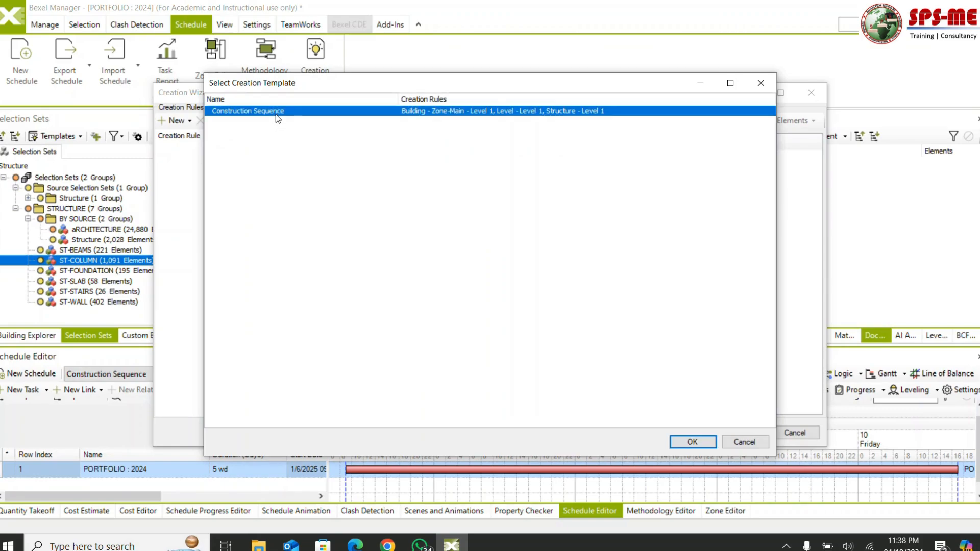
{"action": "left_click", "coordinate": [687, 442]}
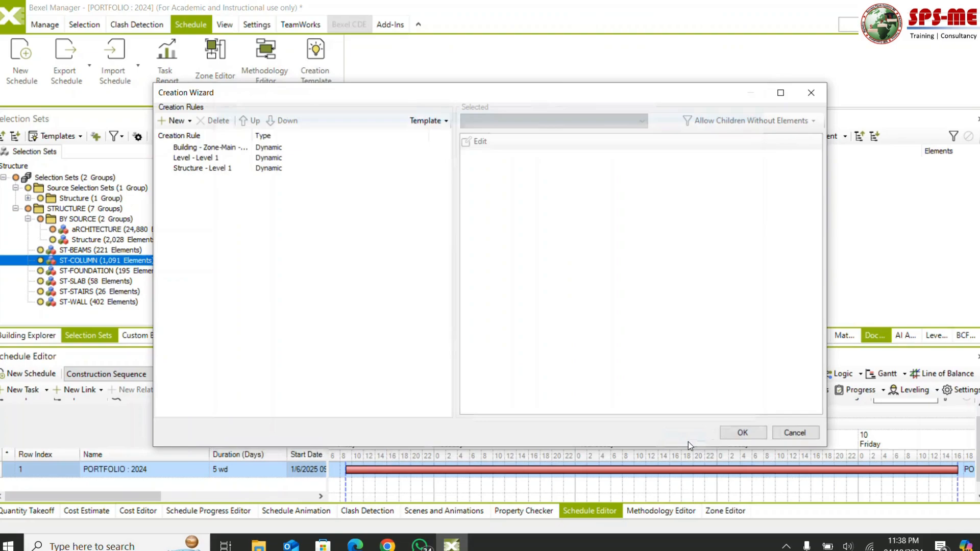
{"action": "left_click", "coordinate": [740, 433]}
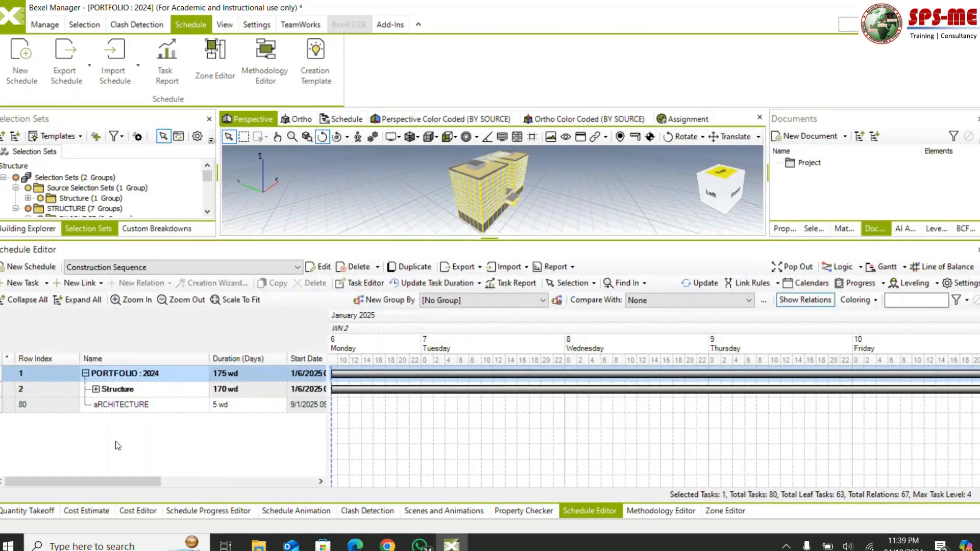
Step: Expand the Structure task, scale the Gantt chart to fit and review the floor tasks with their relations
{"action": "left_click", "coordinate": [96, 390]}
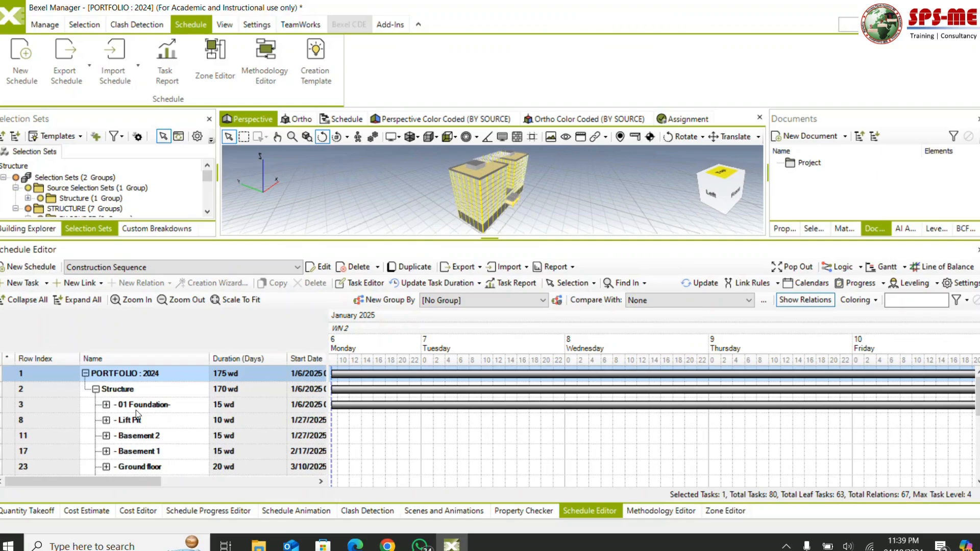
{"action": "scroll", "coordinate": [124, 430], "scroll_direction": "down", "scroll_amount": 4}
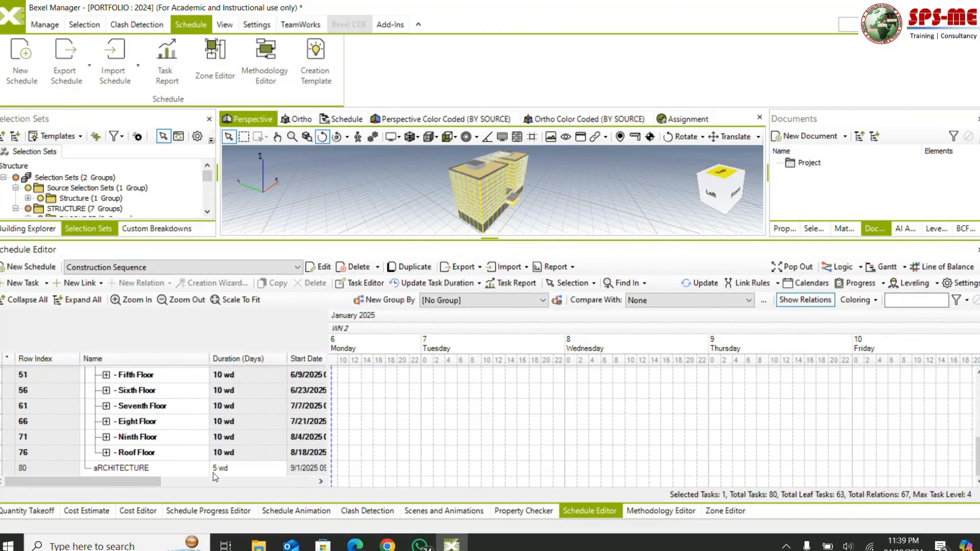
{"action": "left_click", "coordinate": [563, 457]}
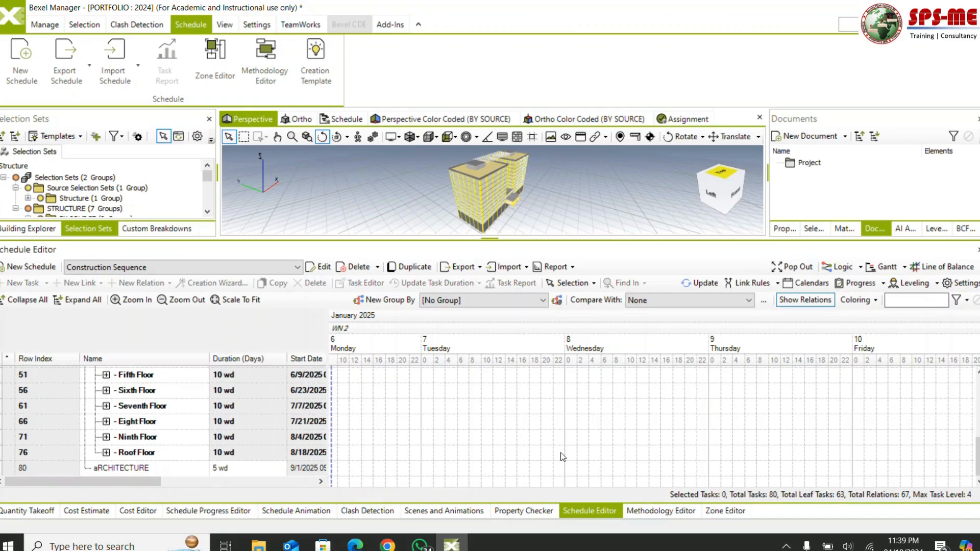
{"action": "scroll", "coordinate": [559, 452], "scroll_direction": "up", "scroll_amount": 5}
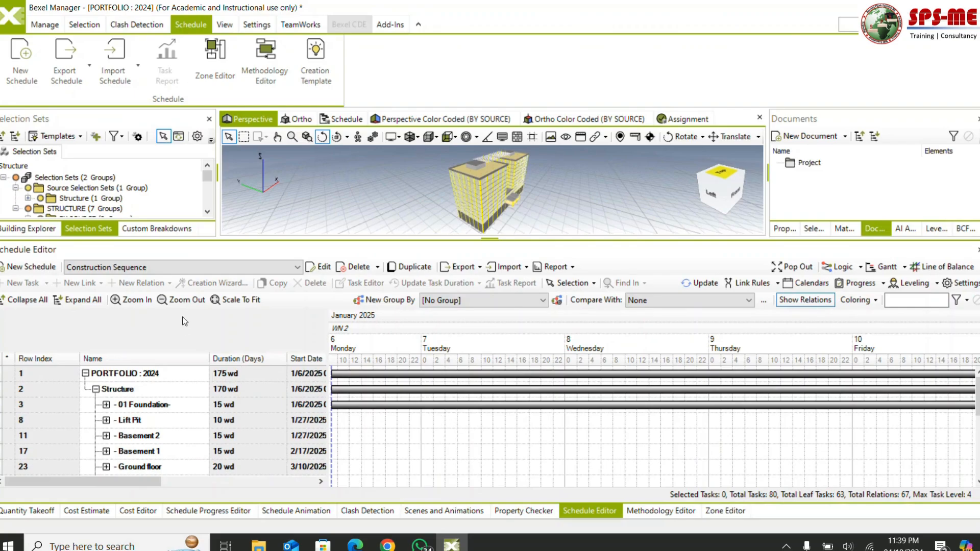
{"action": "left_click", "coordinate": [236, 300]}
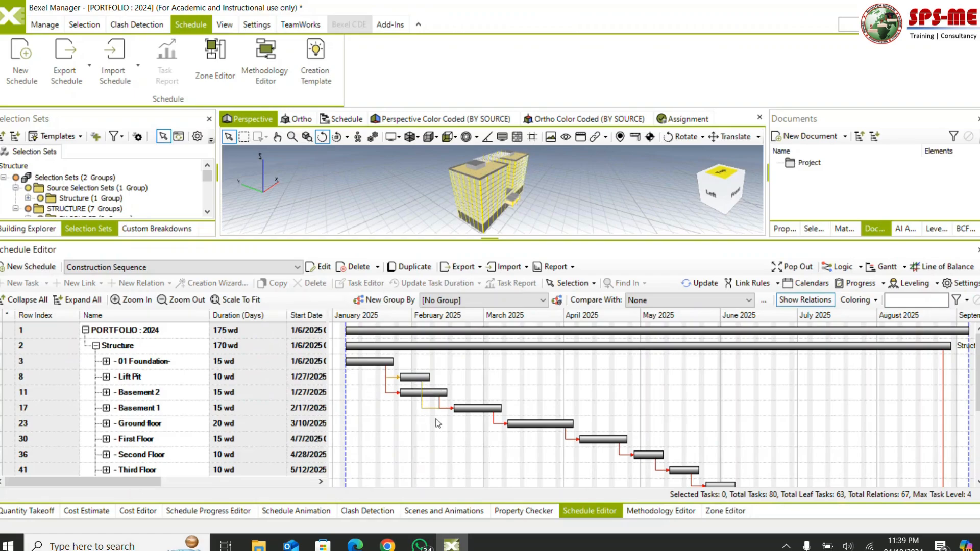
{"action": "scroll", "coordinate": [546, 415], "scroll_direction": "down", "scroll_amount": 5}
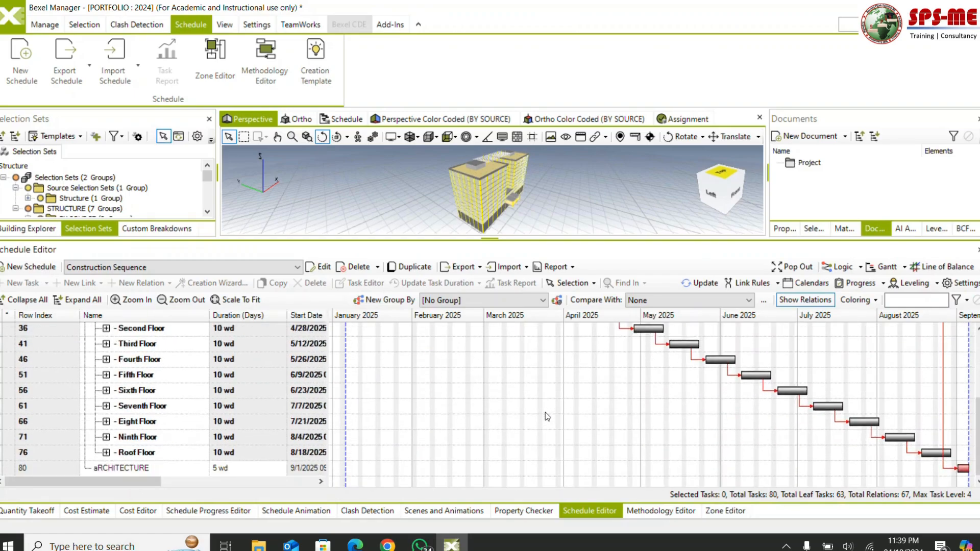
{"action": "scroll", "coordinate": [550, 414], "scroll_direction": "up", "scroll_amount": 4}
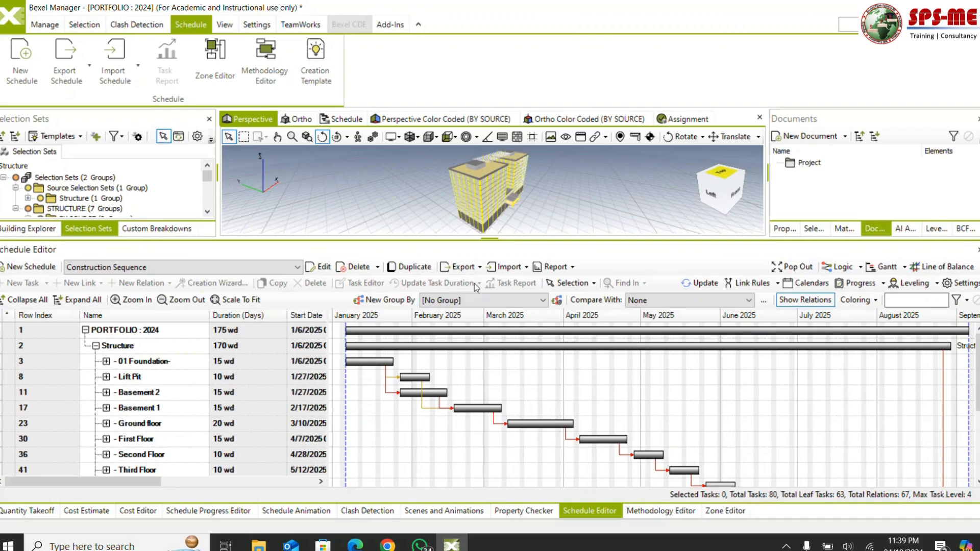
Step: Show the enlarged Schedule view, update the schedule animation for the Construction Sequence and play it
{"action": "left_click_drag", "start_coordinate": [469, 241], "coordinate": [456, 411]}
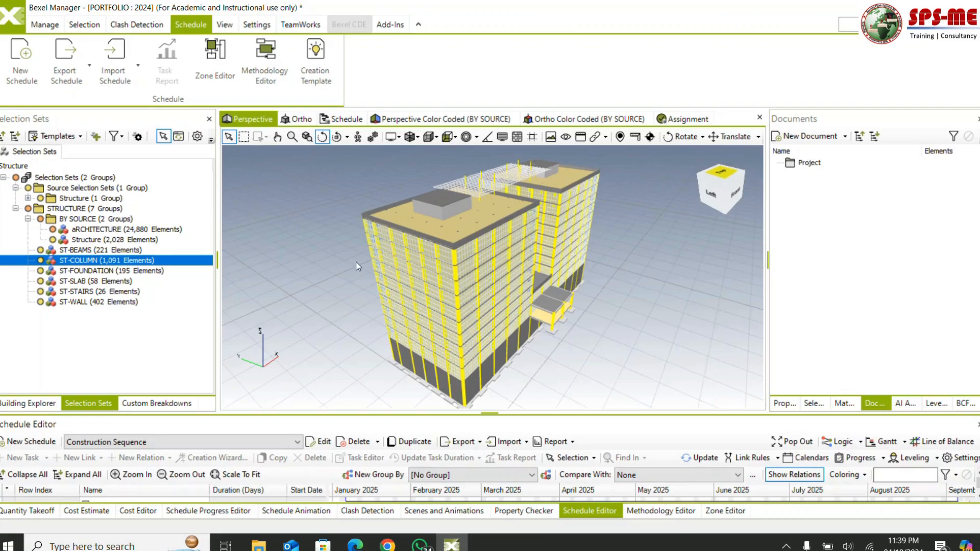
{"action": "left_click", "coordinate": [347, 120]}
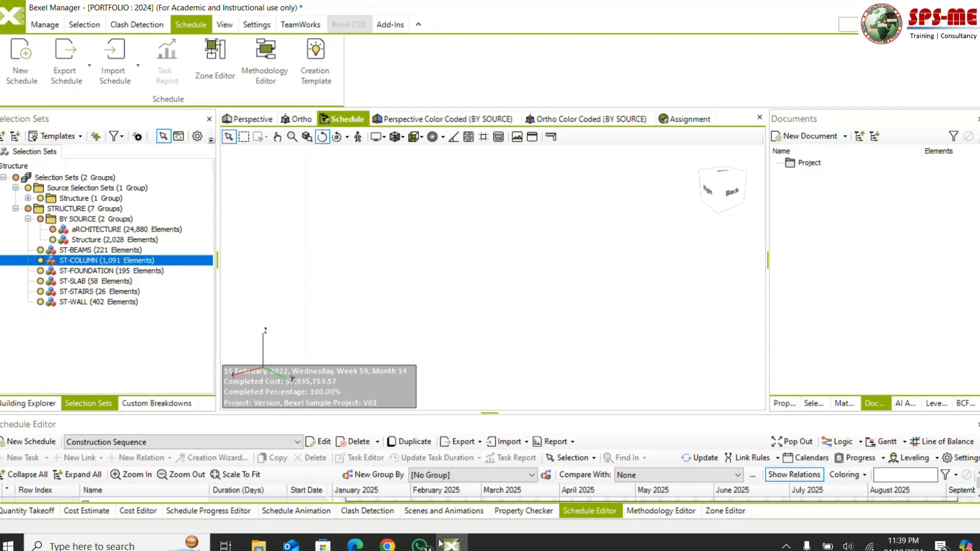
{"action": "left_click", "coordinate": [289, 512]}
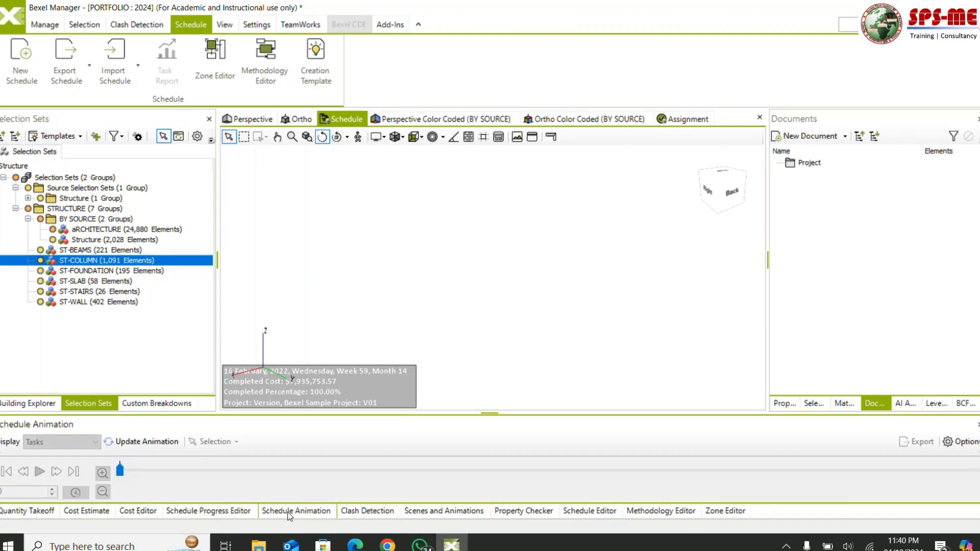
{"action": "left_click", "coordinate": [146, 441]}
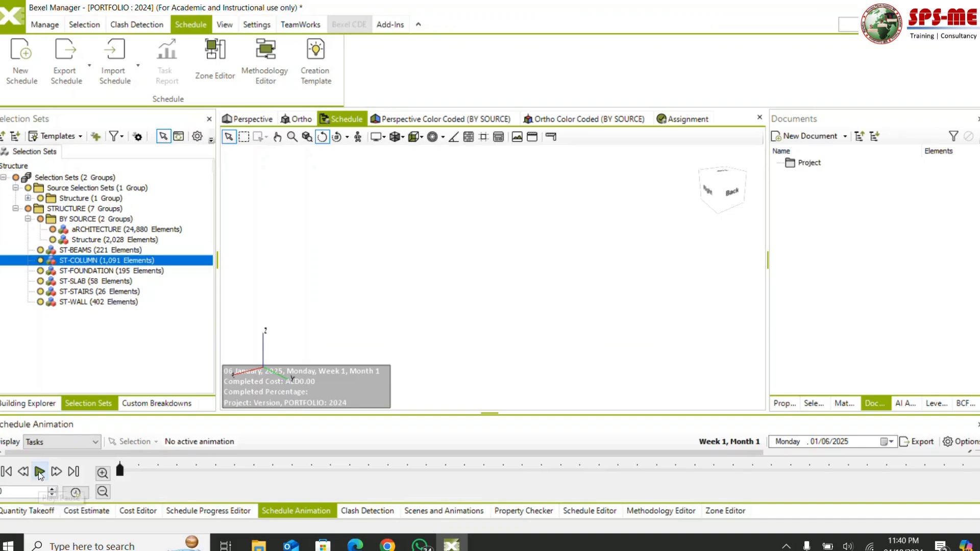
{"action": "left_click", "coordinate": [40, 472]}
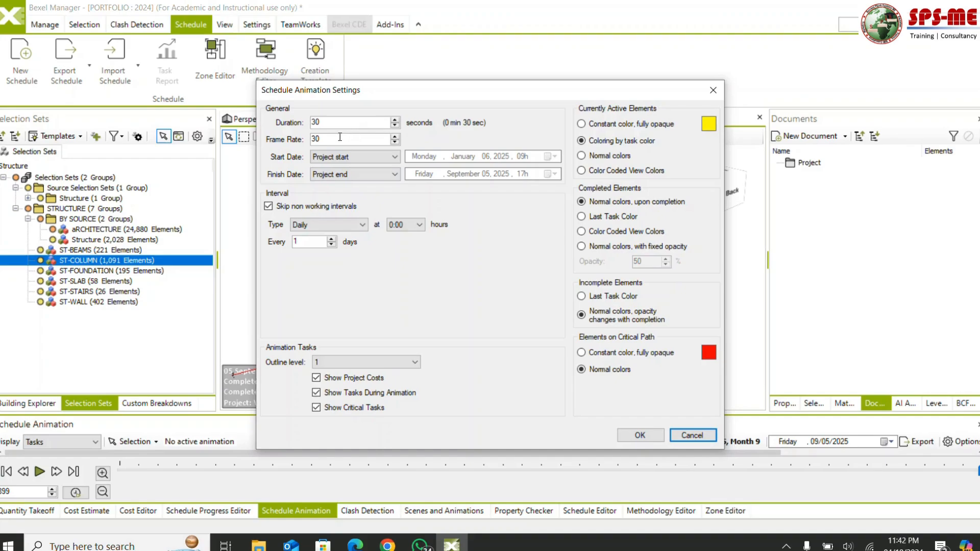
Step: Set the currently active elements to Color Coded View Colors in the animation settings, keeping the Daily interval type
{"action": "left_click", "coordinate": [329, 225]}
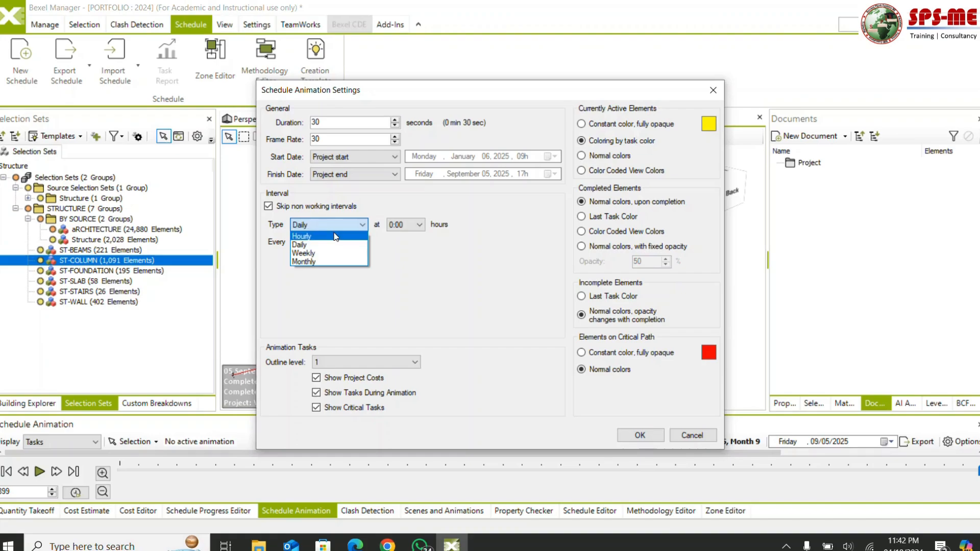
{"action": "left_click", "coordinate": [562, 256]}
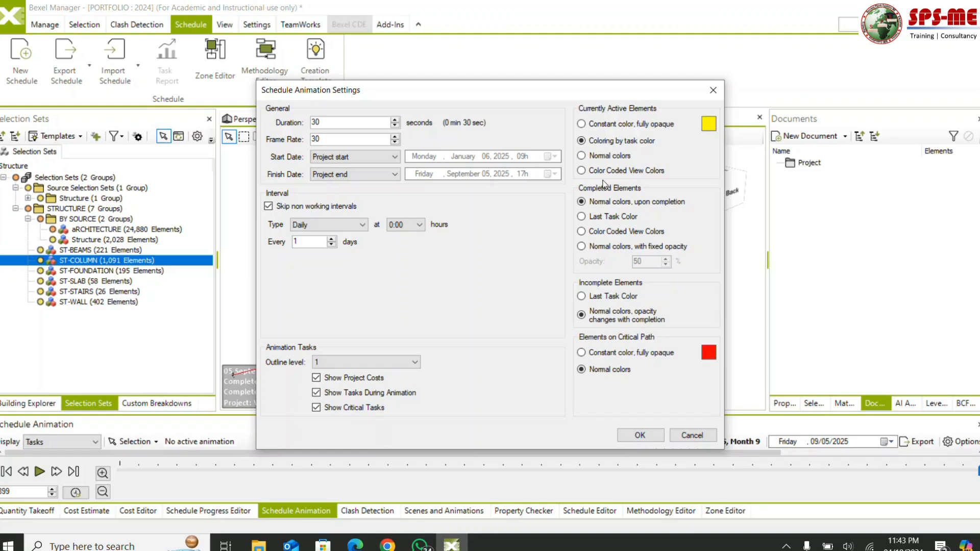
{"action": "left_click", "coordinate": [582, 171]}
{"action": "left_click", "coordinate": [640, 436]}
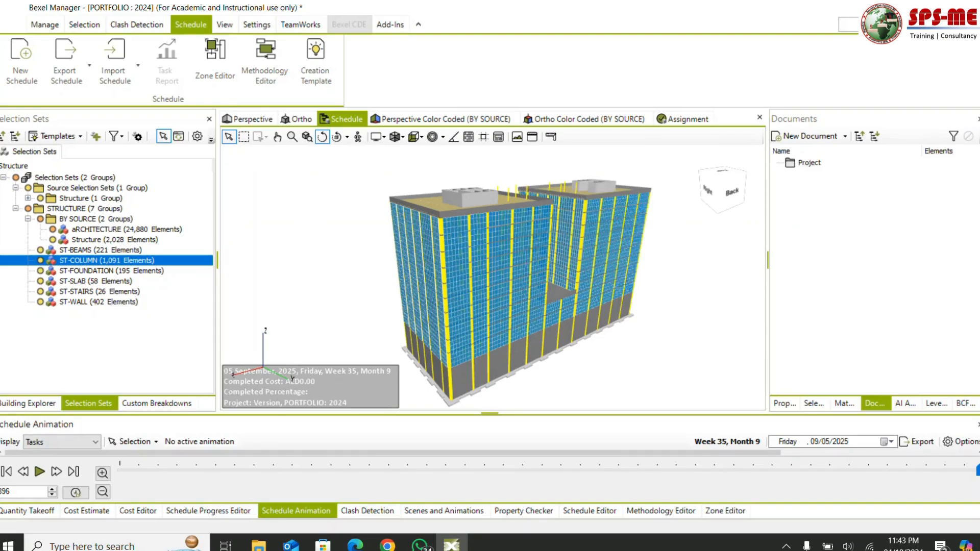
Step: Rewind the animation to the project start, clear the element selection, and play it until 1 February 2025
{"action": "left_click", "coordinate": [120, 469]}
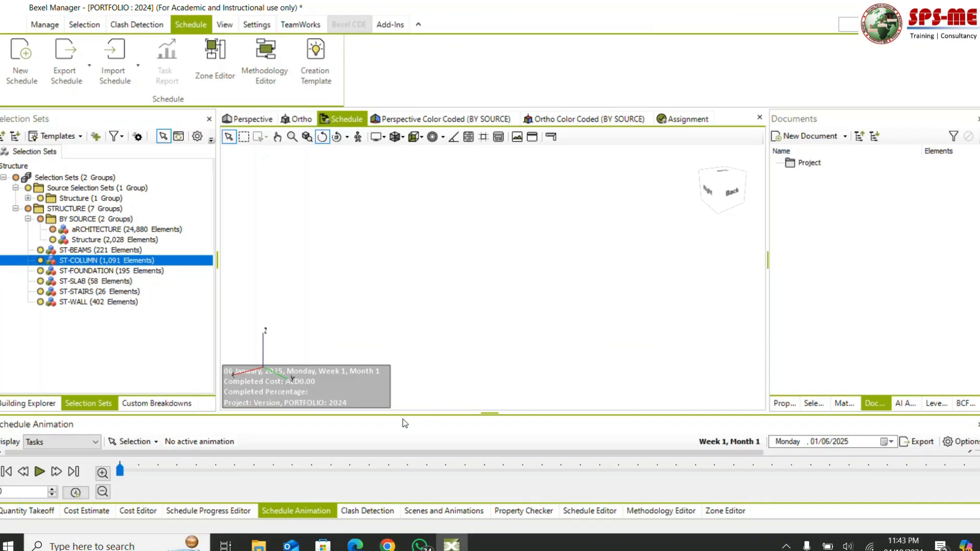
{"action": "right_click", "coordinate": [480, 282]}
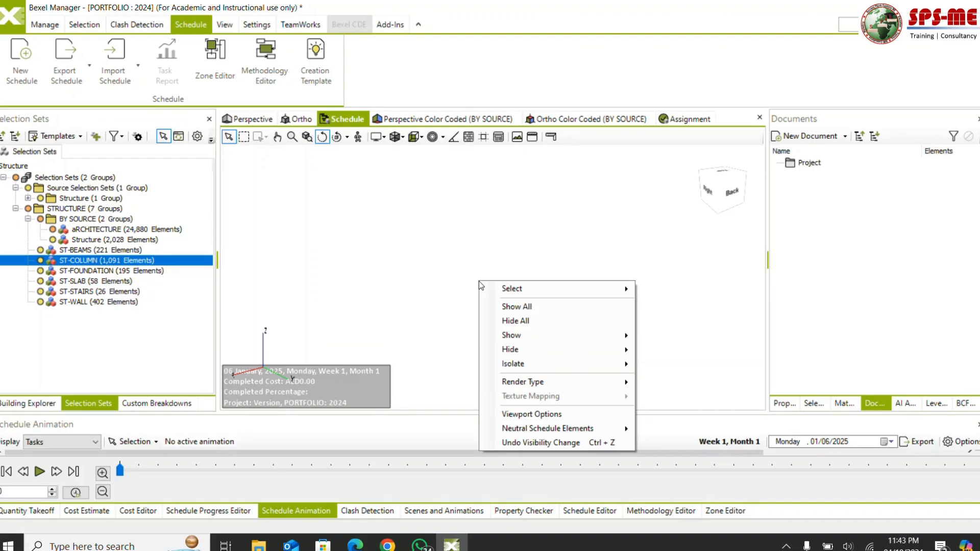
{"action": "left_click", "coordinate": [460, 274]}
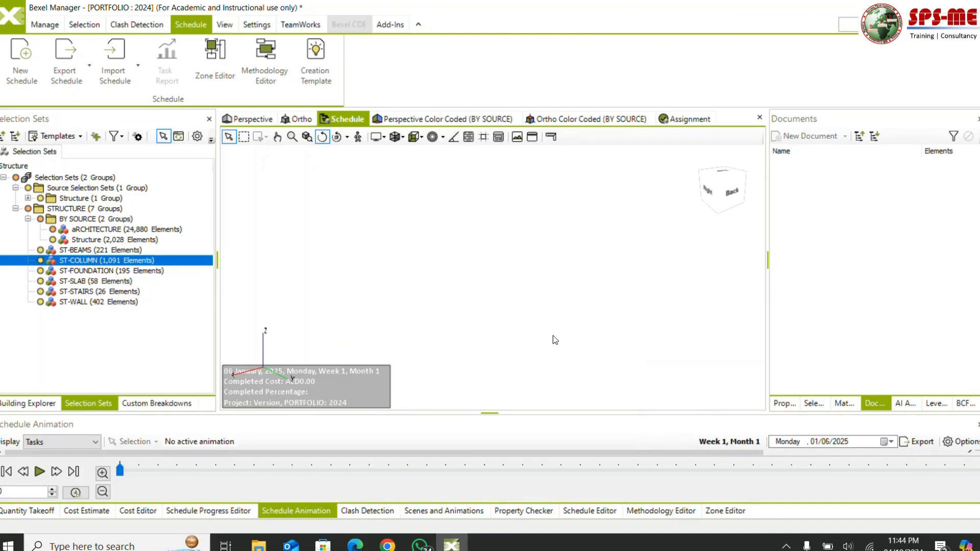
{"action": "left_click", "coordinate": [40, 472]}
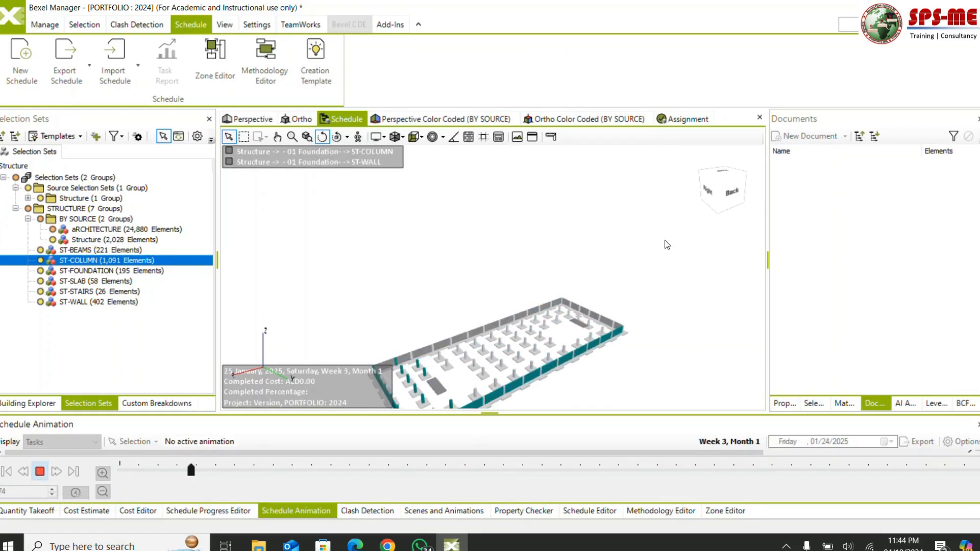
{"action": "left_click", "coordinate": [40, 472]}
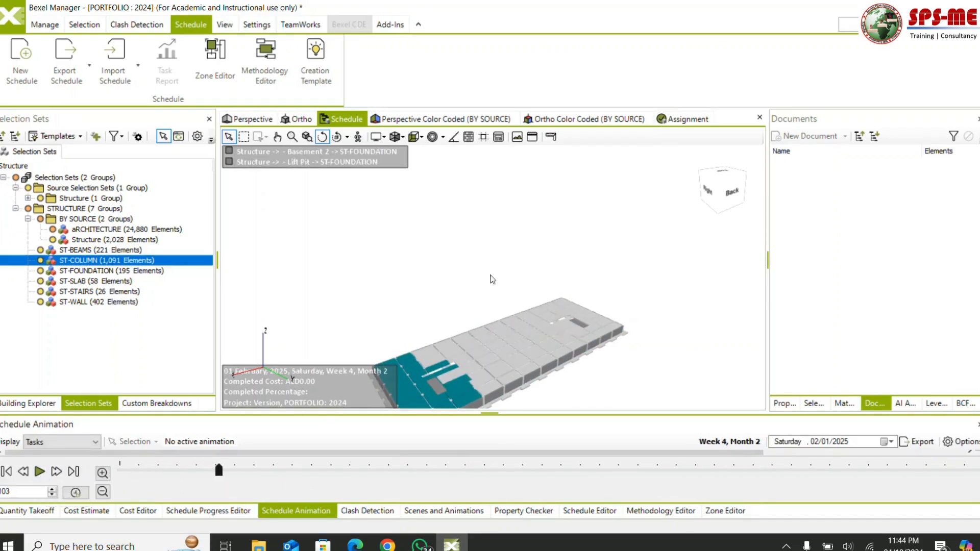
Step: Frame the whole foundation in the Schedule view, then resume the animation and pause it at 24 July 2025
{"action": "middle_click_drag", "start_coordinate": [491, 277], "coordinate": [506, 266]}
{"action": "middle_click_drag", "start_coordinate": [462, 401], "coordinate": [471, 339]}
{"action": "scroll", "coordinate": [506, 281], "scroll_direction": "up", "scroll_amount": 2}
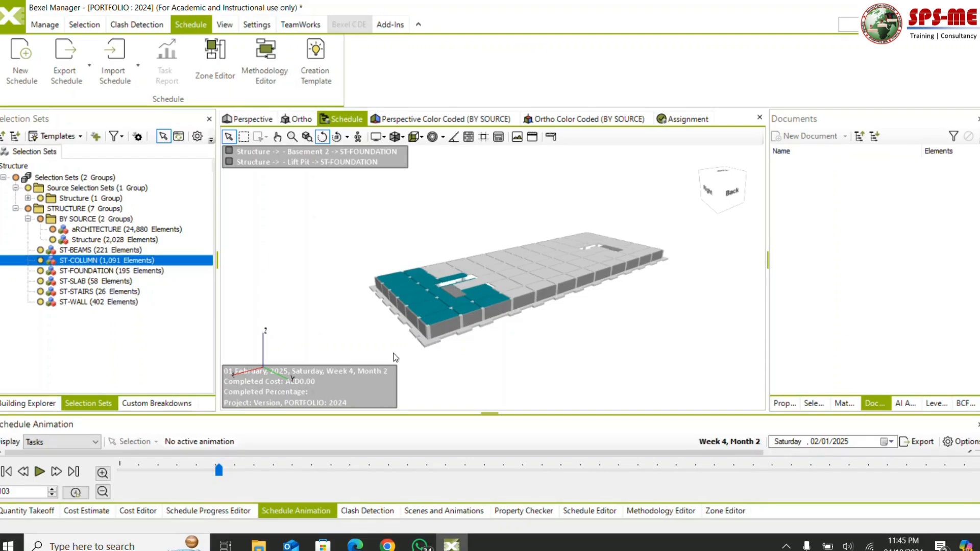
{"action": "left_click", "coordinate": [40, 472]}
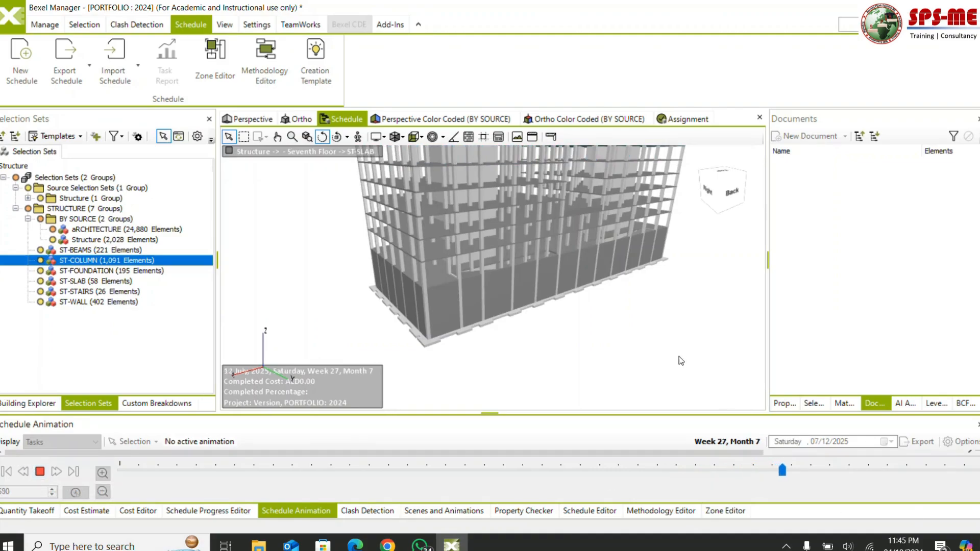
{"action": "left_click", "coordinate": [41, 472]}
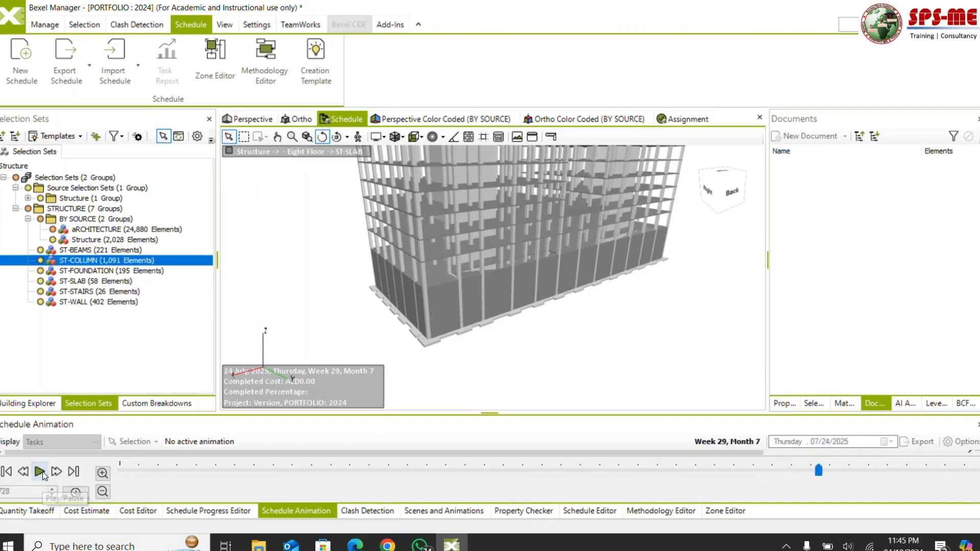
Step: Fit the full building height in the view and play the rest of the animation to the project end
{"action": "scroll", "coordinate": [518, 375], "scroll_direction": "down", "scroll_amount": 3}
{"action": "scroll", "coordinate": [543, 385], "scroll_direction": "up", "scroll_amount": 1}
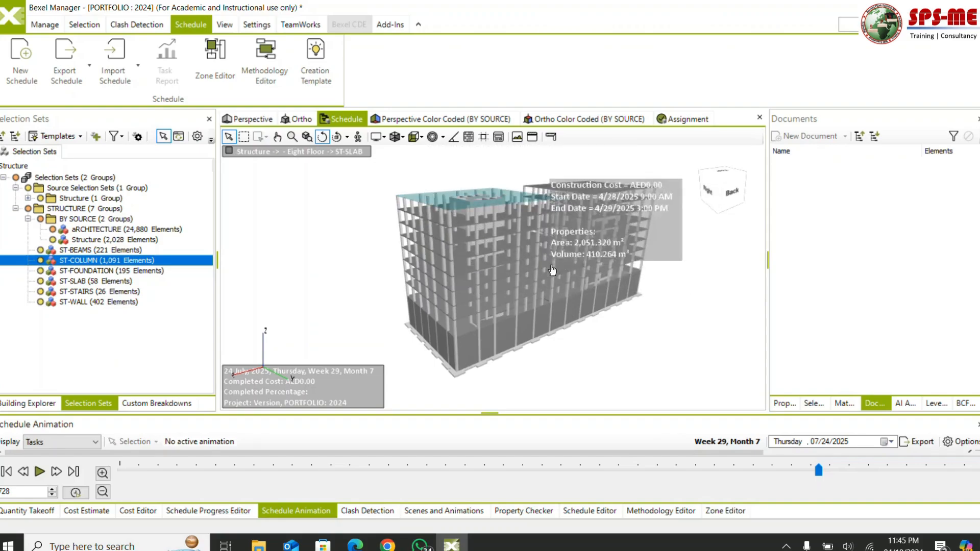
{"action": "left_click", "coordinate": [41, 473]}
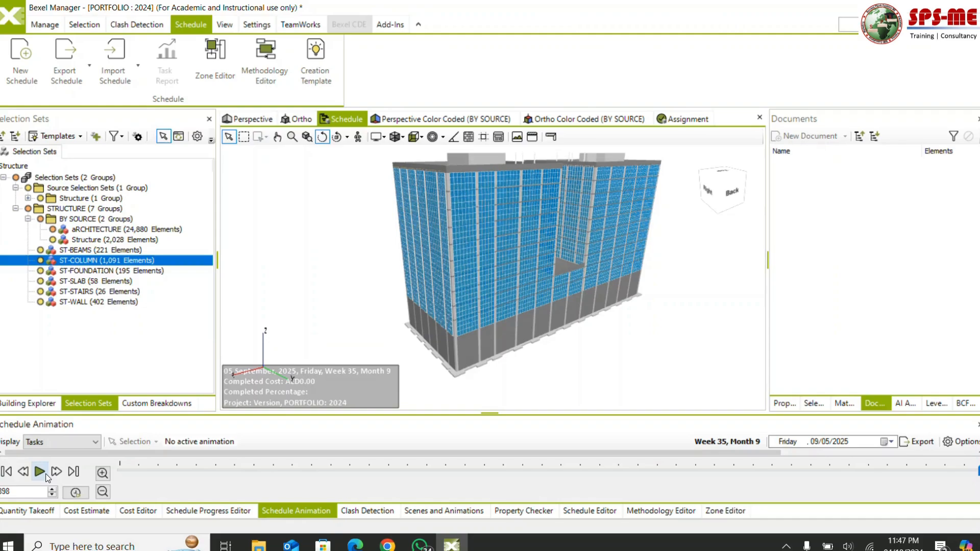
Step: Show the Structure zone in an enlarged Zone Editor and examine the relations between its zone items
{"action": "left_click", "coordinate": [726, 512]}
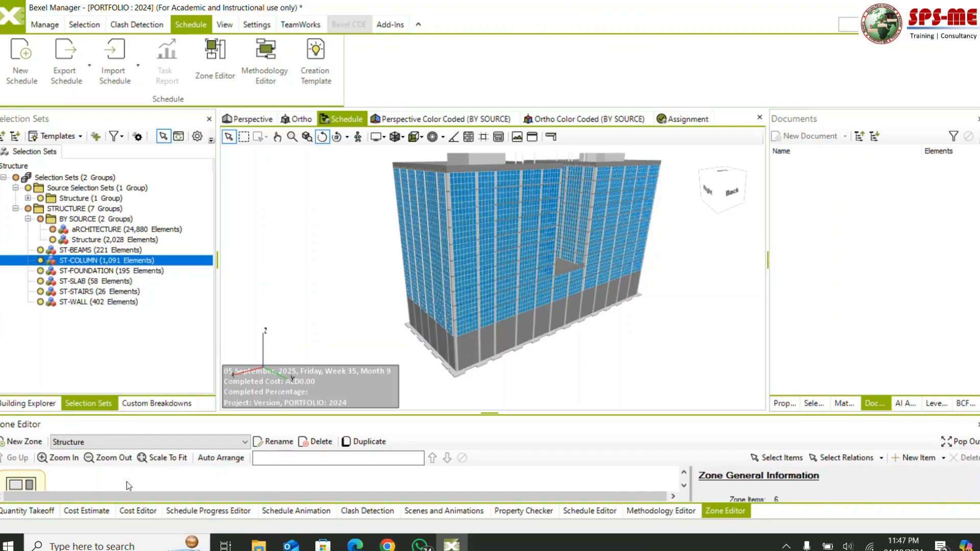
{"action": "left_click", "coordinate": [110, 441]}
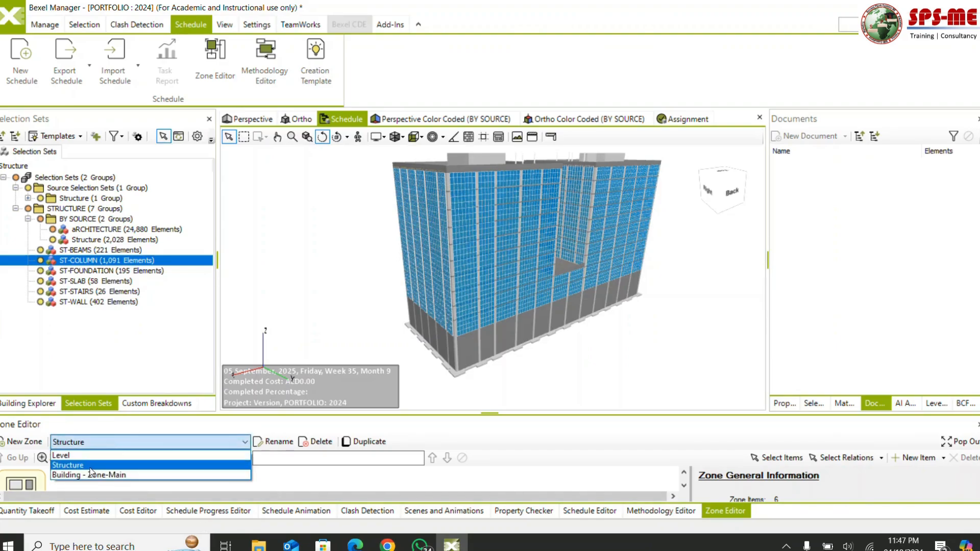
{"action": "left_click", "coordinate": [71, 461]}
{"action": "left_click_drag", "start_coordinate": [409, 421], "coordinate": [403, 214]}
{"action": "scroll", "coordinate": [153, 403], "scroll_direction": "down", "scroll_amount": 3}
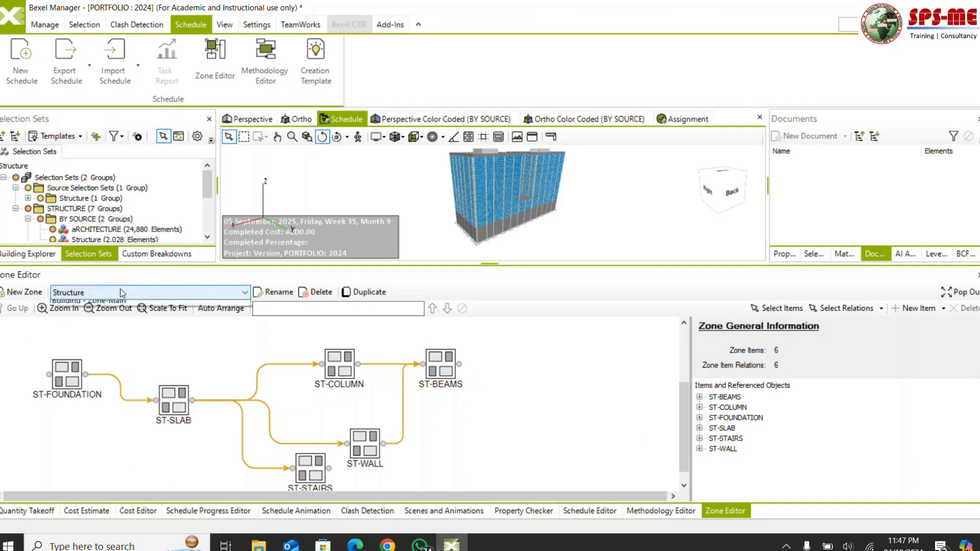
Step: Show the Building - Zone-Main zone in the Zone Editor and examine the relation between the Structure and aRCHITECTURE items
{"action": "left_click", "coordinate": [104, 292]}
{"action": "left_click", "coordinate": [103, 315]}
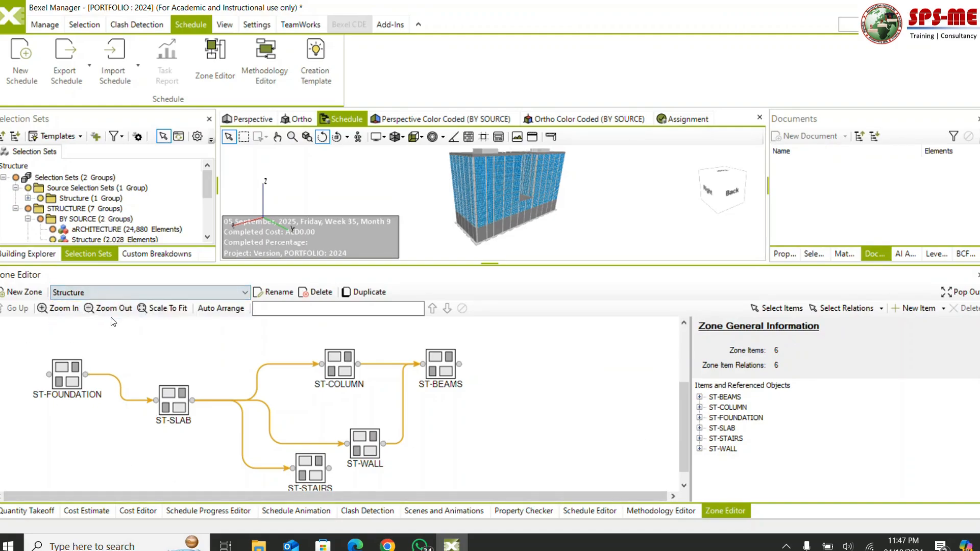
{"action": "left_click", "coordinate": [98, 294]}
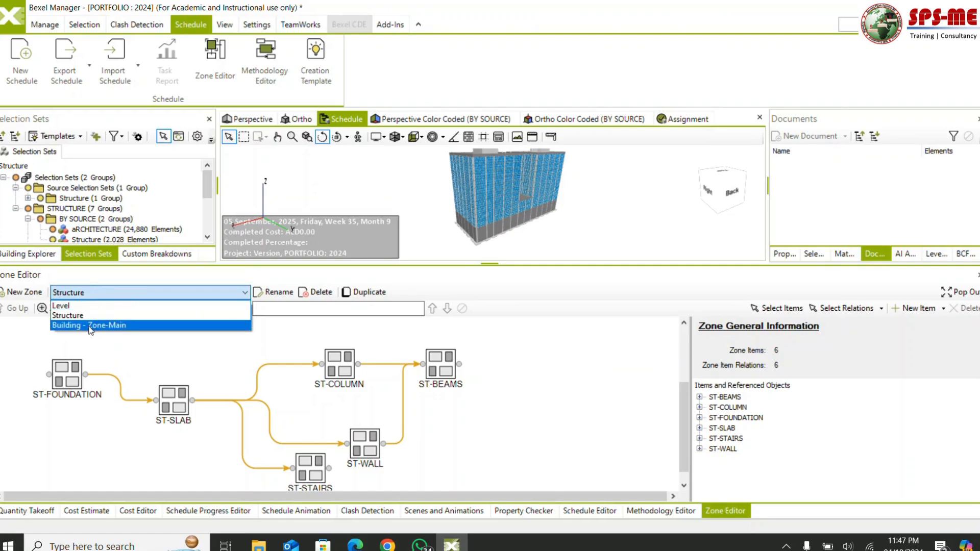
{"action": "left_click", "coordinate": [92, 325]}
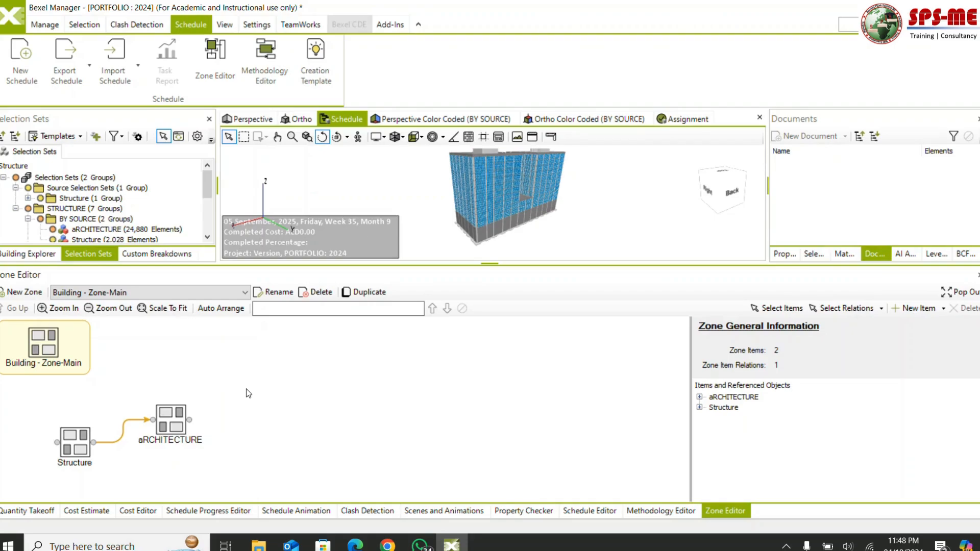
Step: Enlarge the model view, then open the export settings of the schedule animation and set the export type to Video
{"action": "left_click_drag", "start_coordinate": [348, 265], "coordinate": [348, 372]}
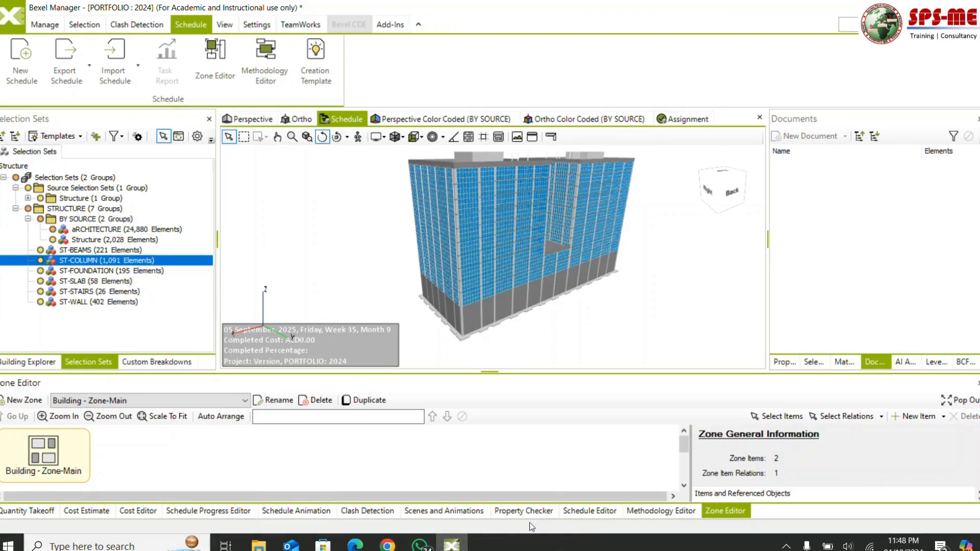
{"action": "left_click", "coordinate": [296, 512]}
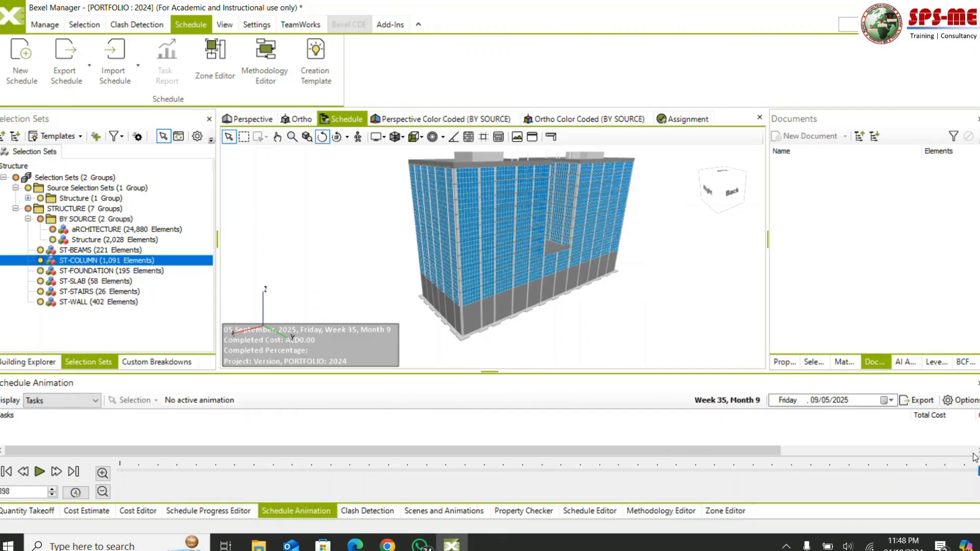
{"action": "left_click", "coordinate": [922, 401]}
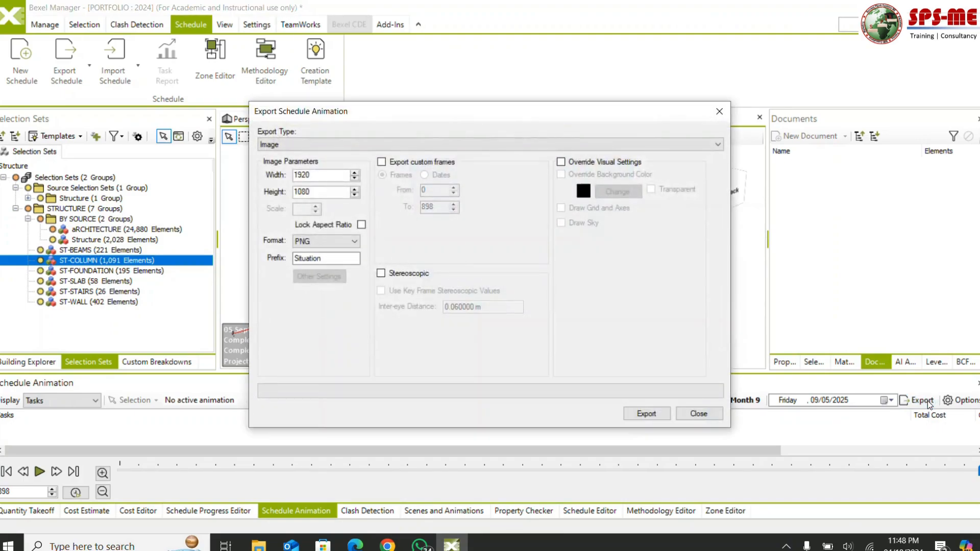
{"action": "left_click", "coordinate": [318, 144]}
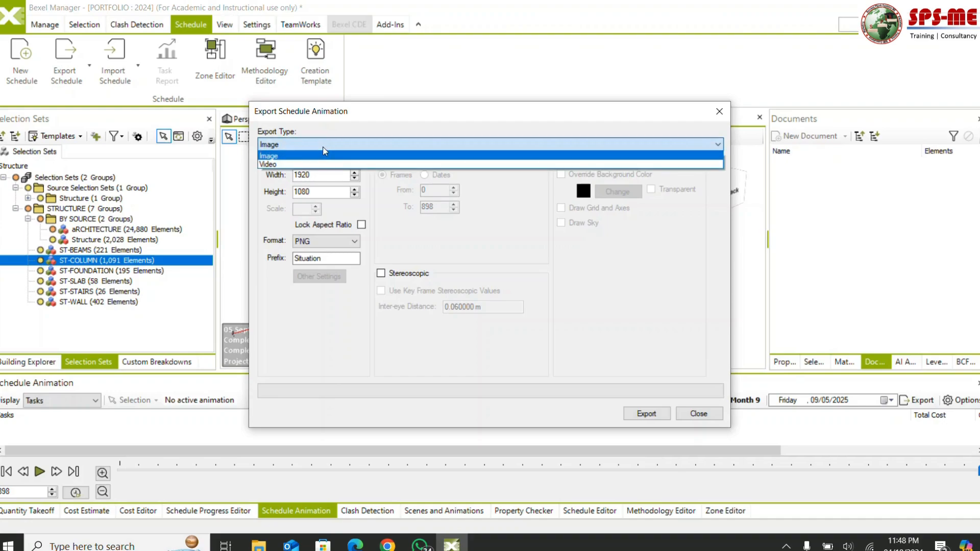
{"action": "left_click", "coordinate": [288, 163]}
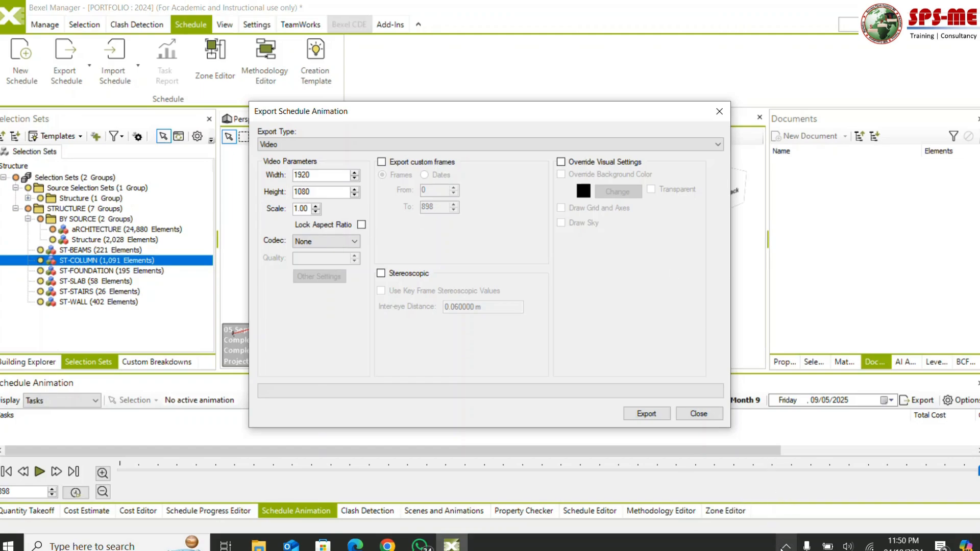
{"action": "left_click", "coordinate": [787, 546]}
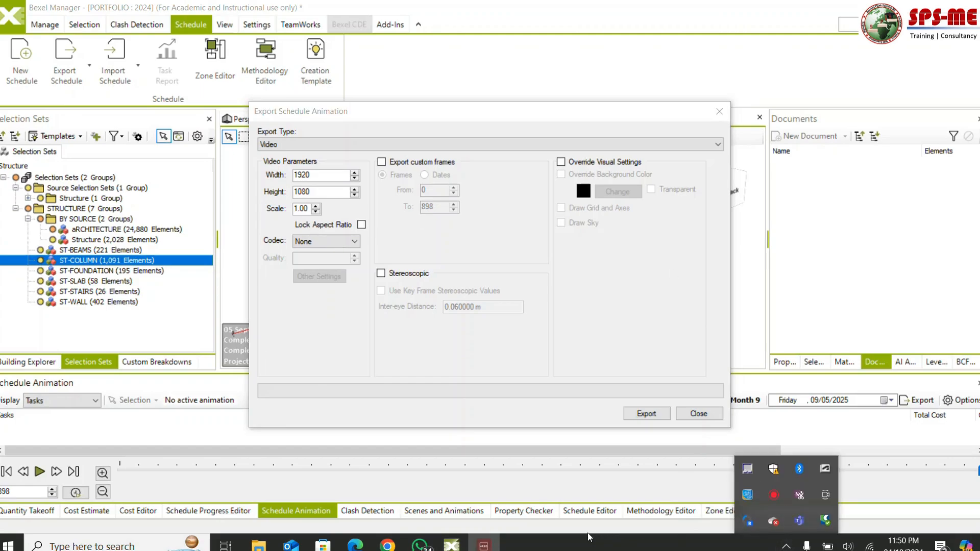